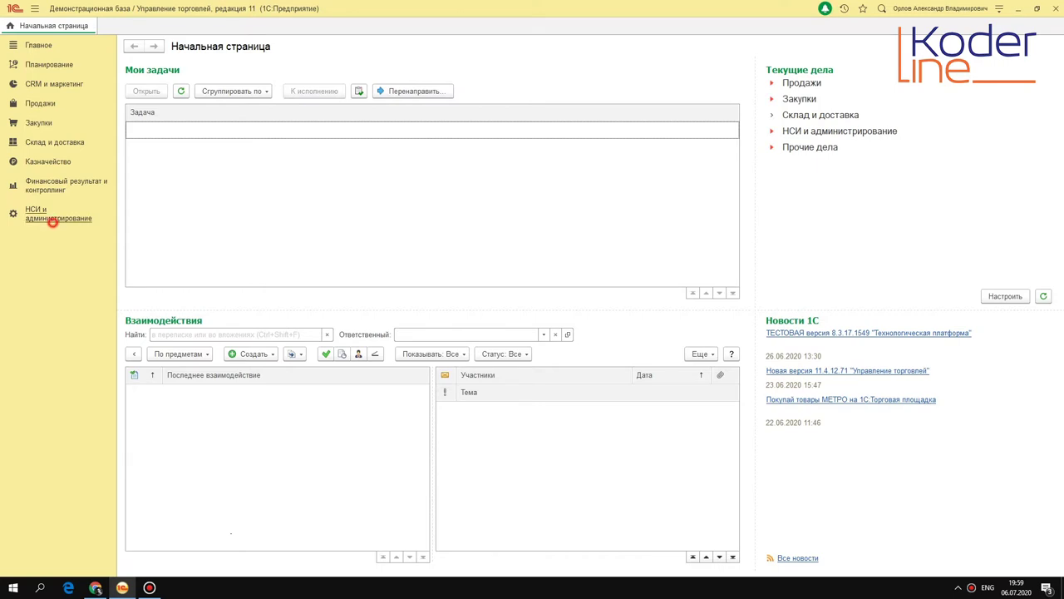
Show the Маркетинг settings for CRM and marketing in the administration section
{"action": "left_click", "coordinate": [53, 217]}
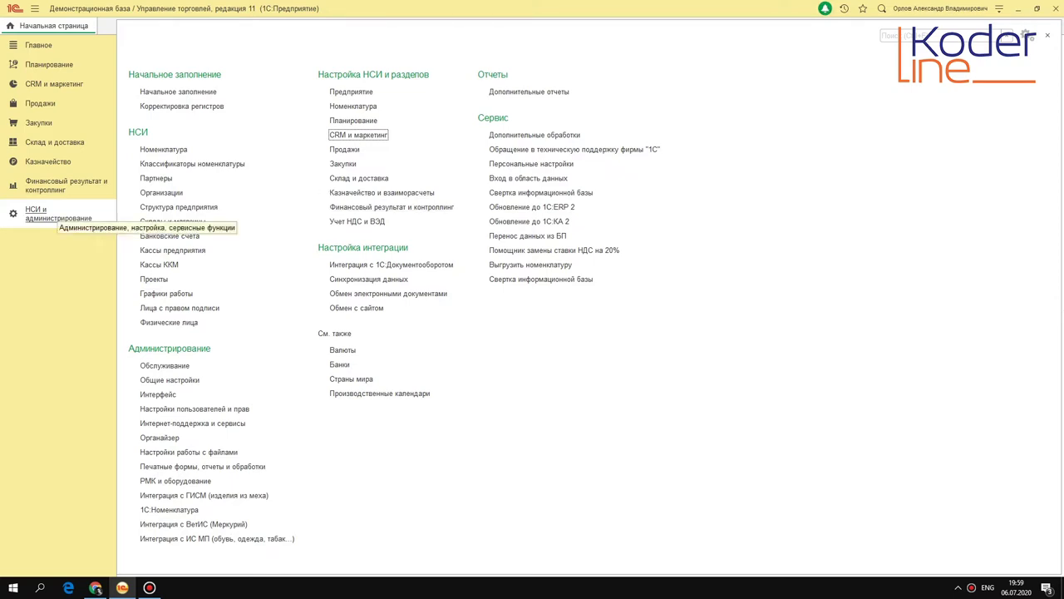
{"action": "left_click", "coordinate": [348, 136]}
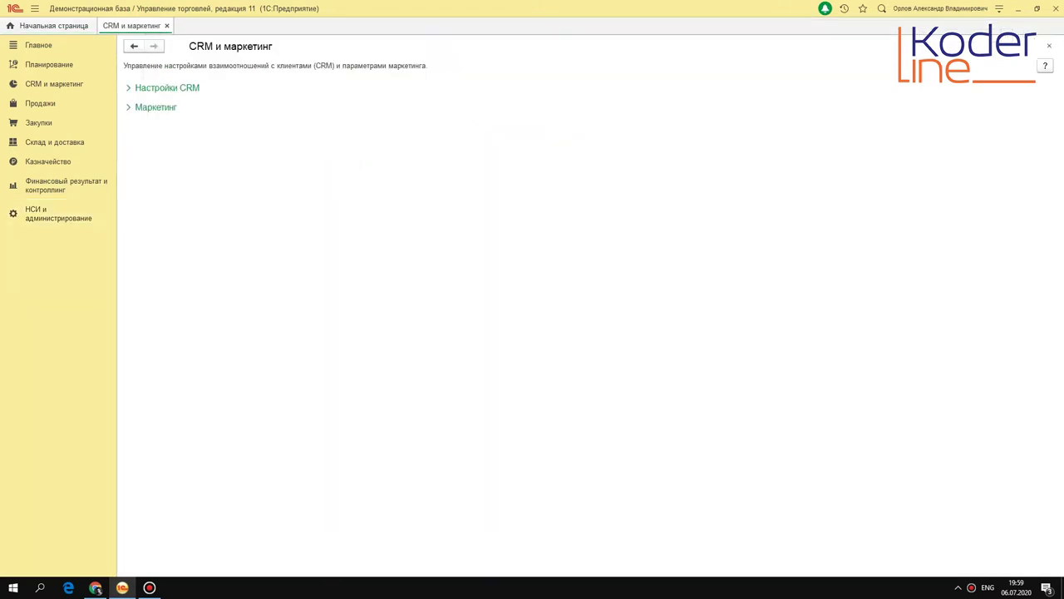
{"action": "left_click", "coordinate": [155, 107]}
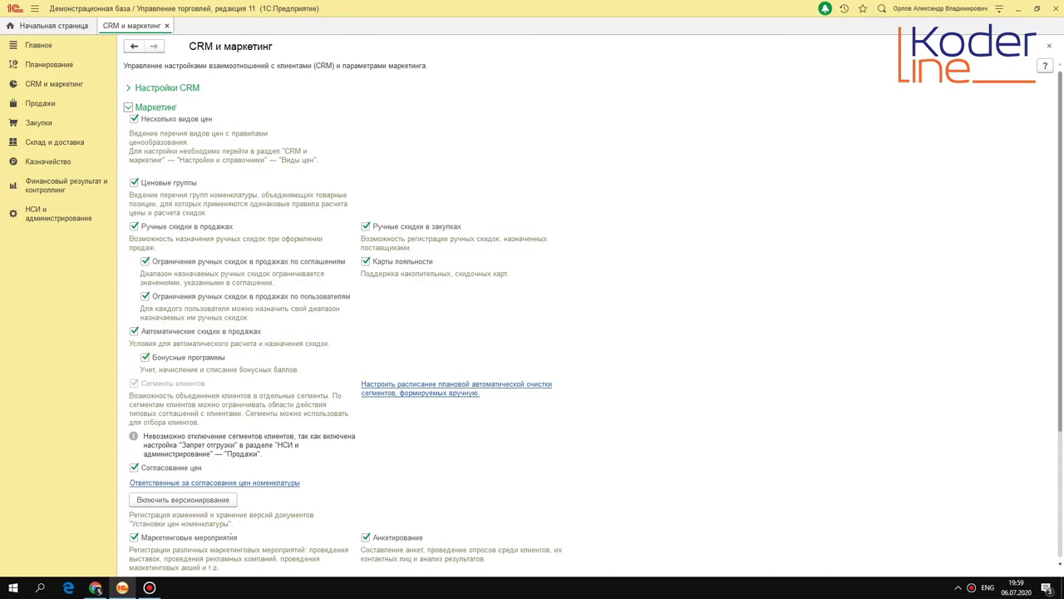
Open the Виды цен list from the CRM and marketing settings and reference lists
{"action": "left_click", "coordinate": [63, 84]}
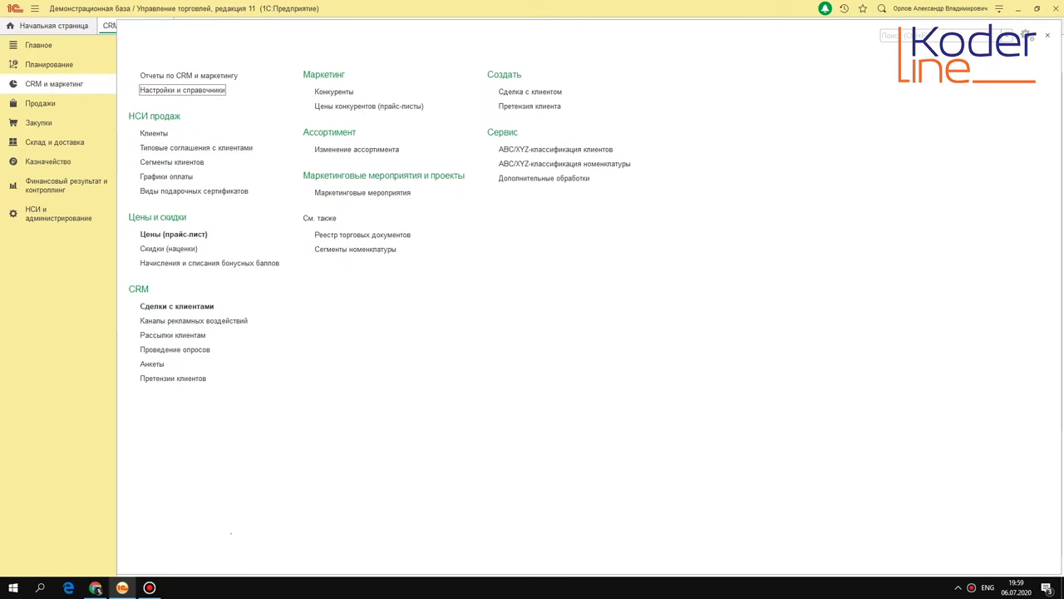
{"action": "left_click", "coordinate": [196, 90]}
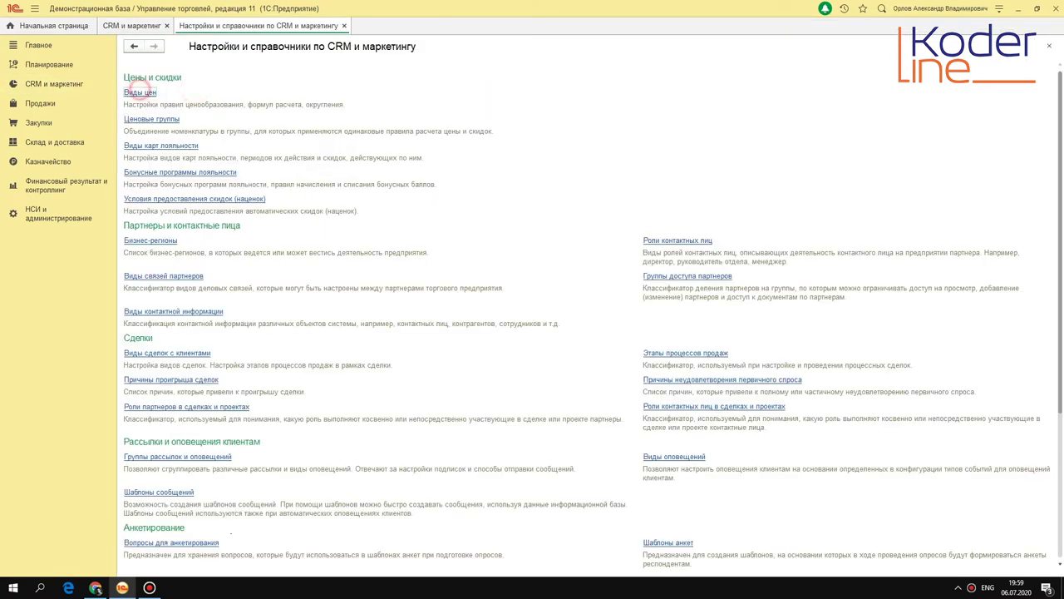
{"action": "left_click", "coordinate": [140, 92]}
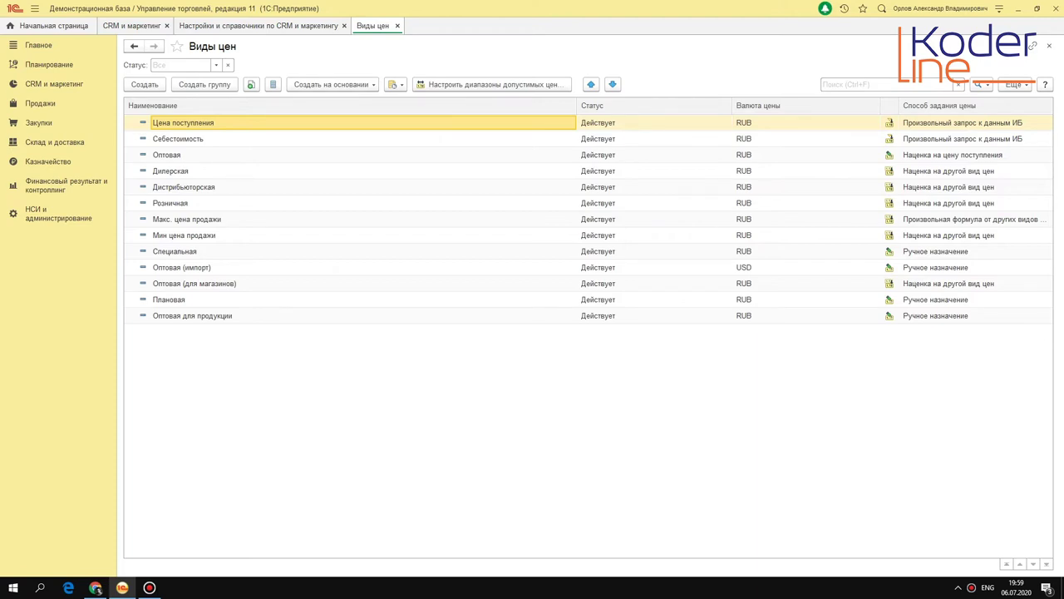
Create a new price type named "Закупочная НОВАЯ" and accept the matching formula identifier "ЗакупочнаяНОВАЯ"
{"action": "key", "text": "Insert"}
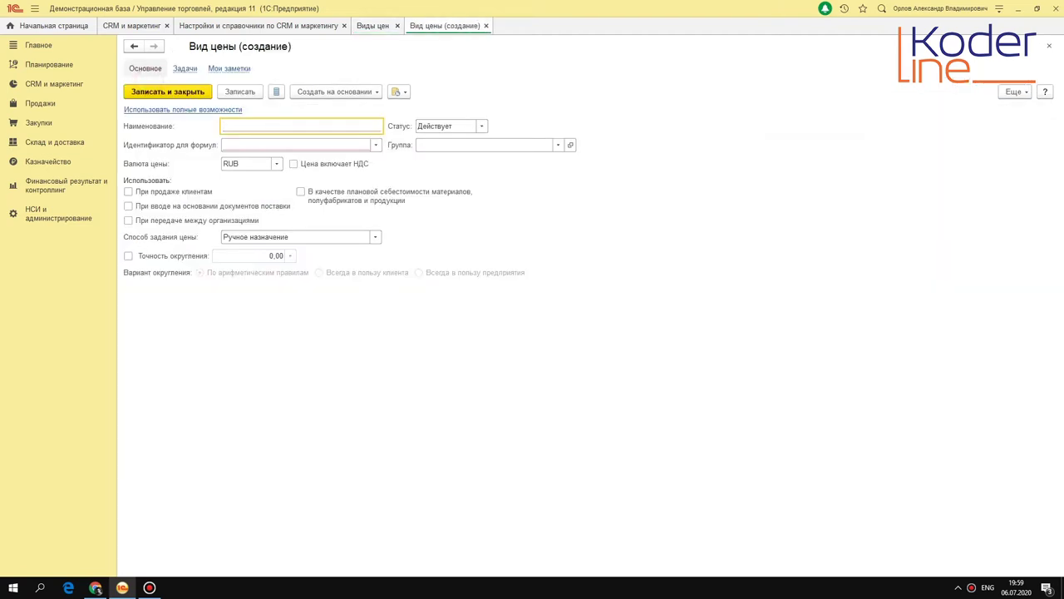
{"action": "type", "text": "Р"}
{"action": "type", "text": "fregkyd"}
{"action": "type", "text": "z YJ"}
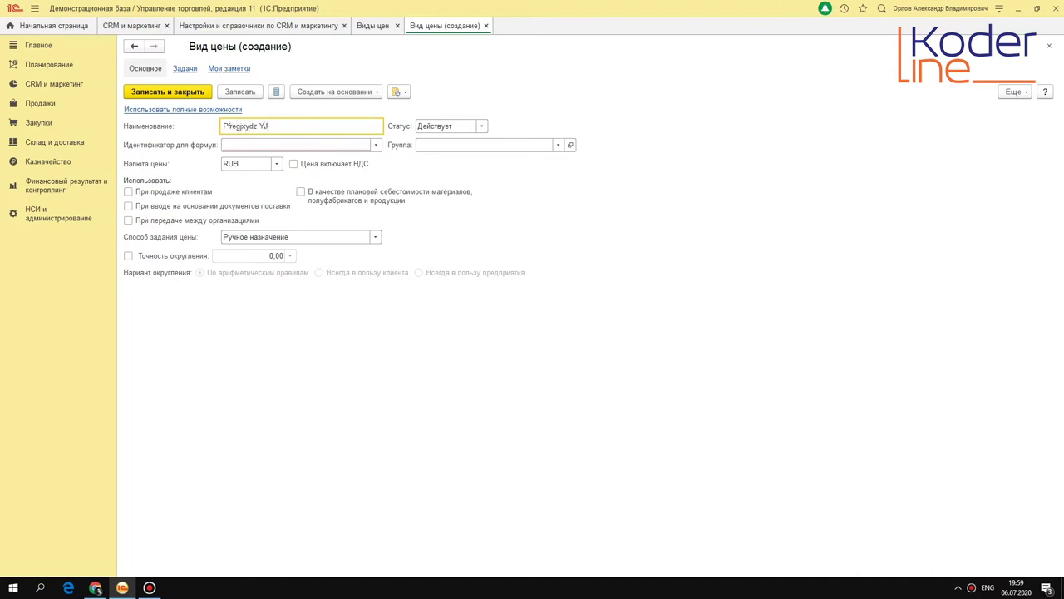
{"action": "type", "text": "DFZ"}
{"action": "key", "text": "ctrl+a"}
{"action": "key", "text": "alt+shift"}
{"action": "type", "text": "Закупочная НОВАЯ"}
{"action": "key", "text": "Tab"}
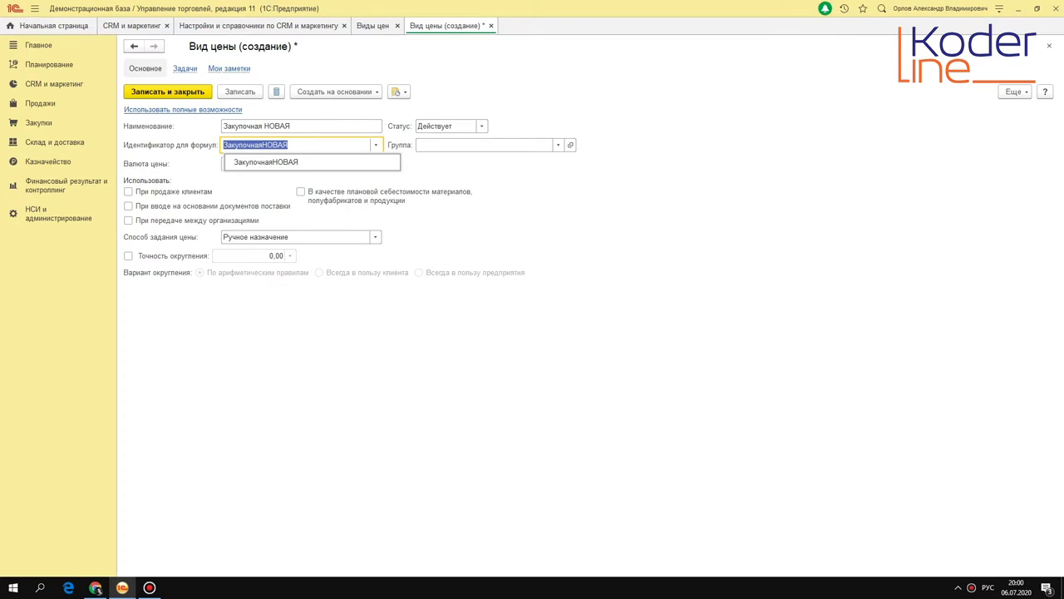
{"action": "left_click", "coordinate": [632, 209]}
Keep RUB as the price currency with VAT included, and enable the price type's use when entering data based on supply documents
{"action": "left_click", "coordinate": [485, 126]}
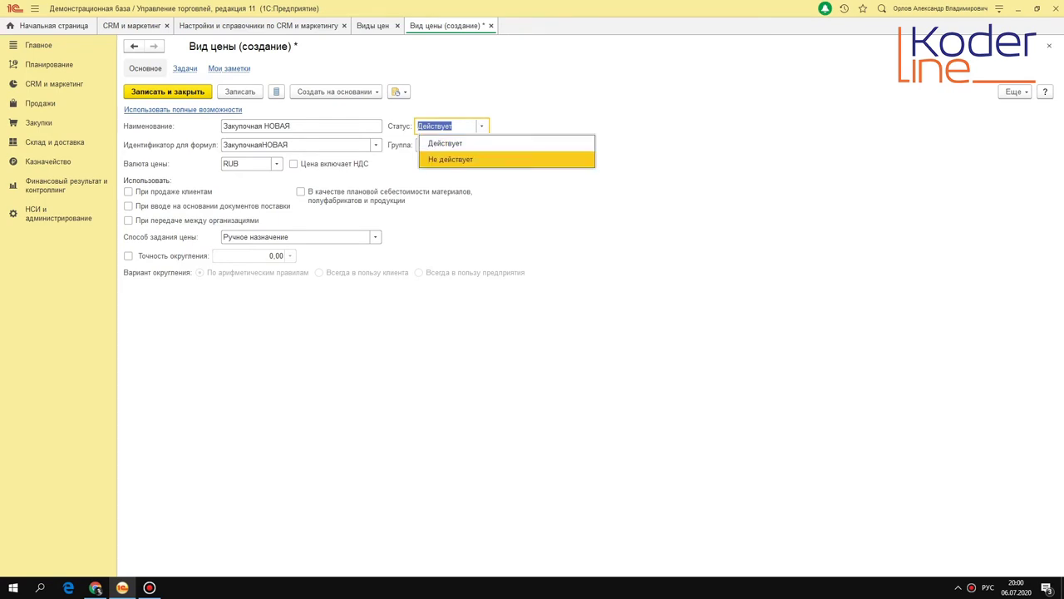
{"action": "left_click", "coordinate": [529, 123]}
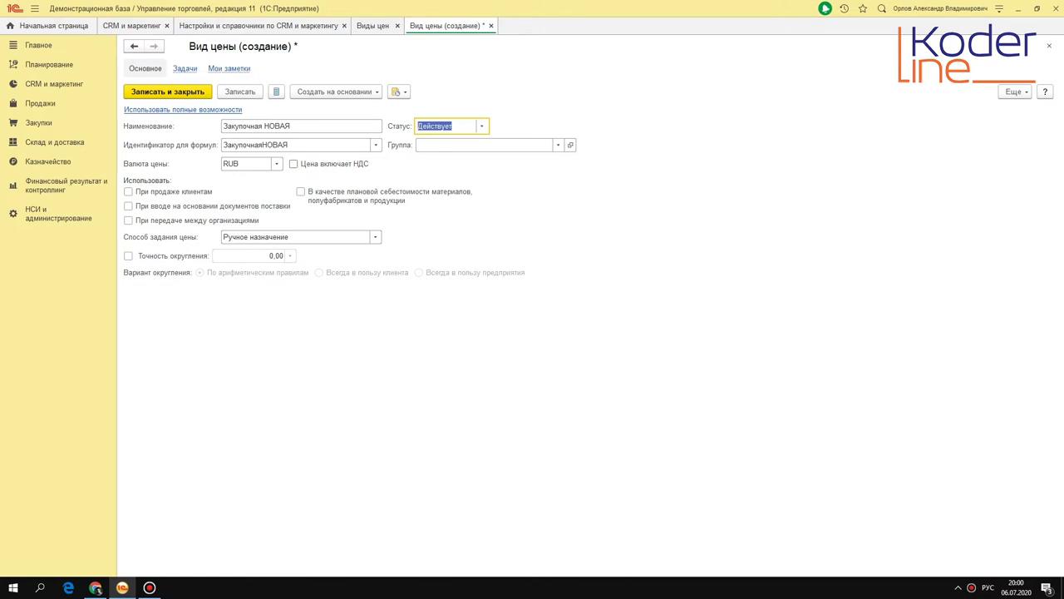
{"action": "left_click", "coordinate": [276, 164]}
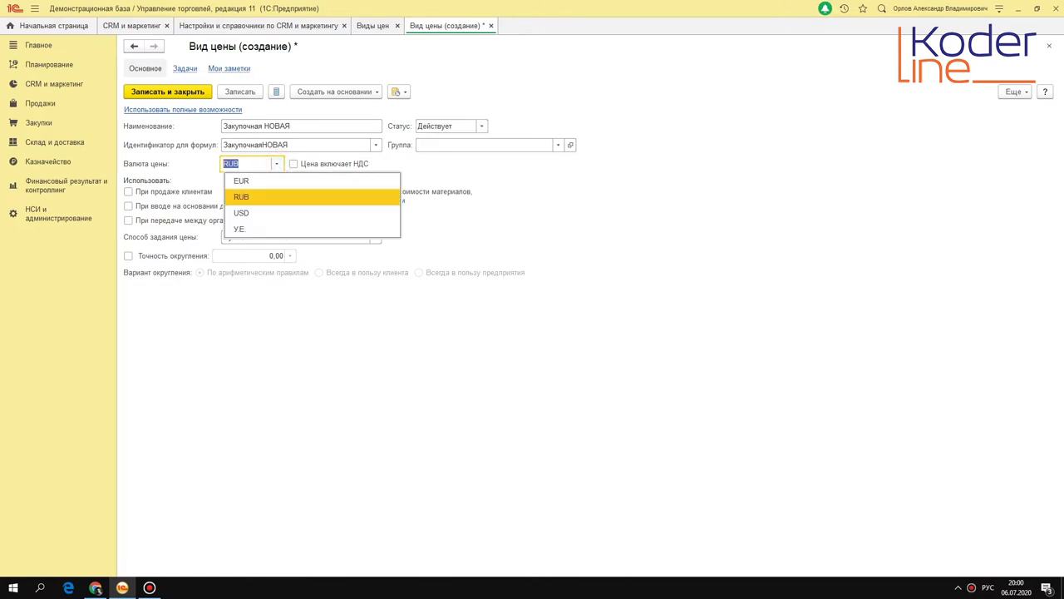
{"action": "left_click", "coordinate": [270, 195]}
{"action": "left_click", "coordinate": [328, 165]}
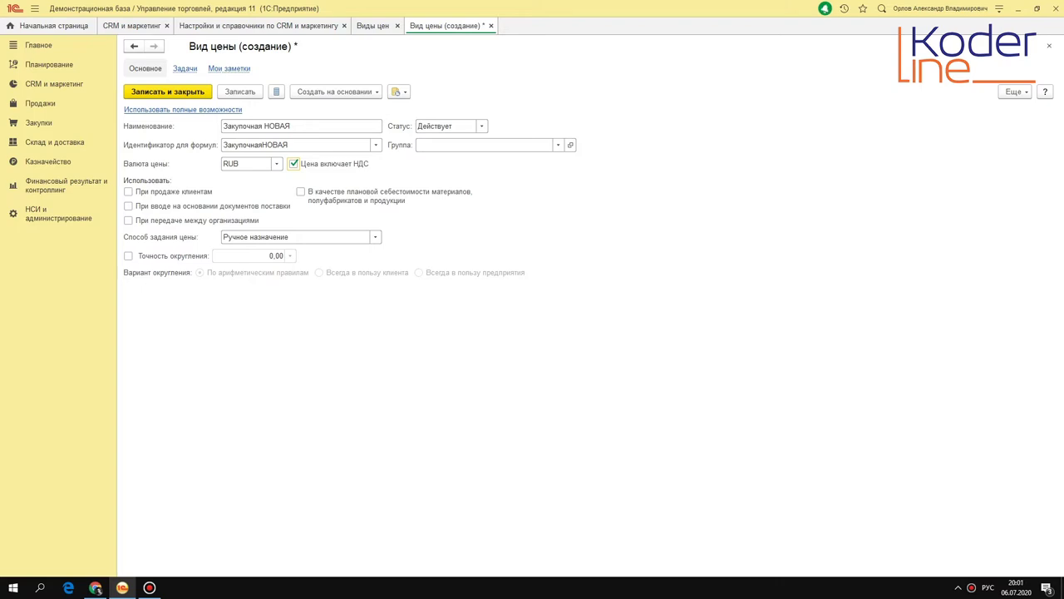
{"action": "left_click", "coordinate": [185, 206]}
Set the price type's pricing method to "Наценка на цену поступления" and open its markup percentage for editing
{"action": "left_click", "coordinate": [375, 237]}
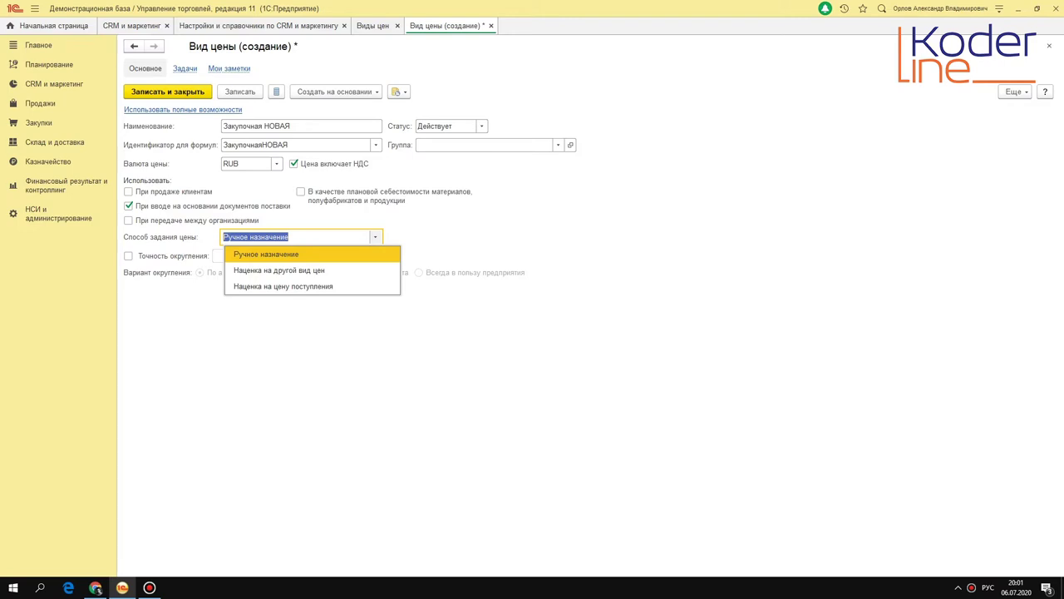
{"action": "key", "text": "Down"}
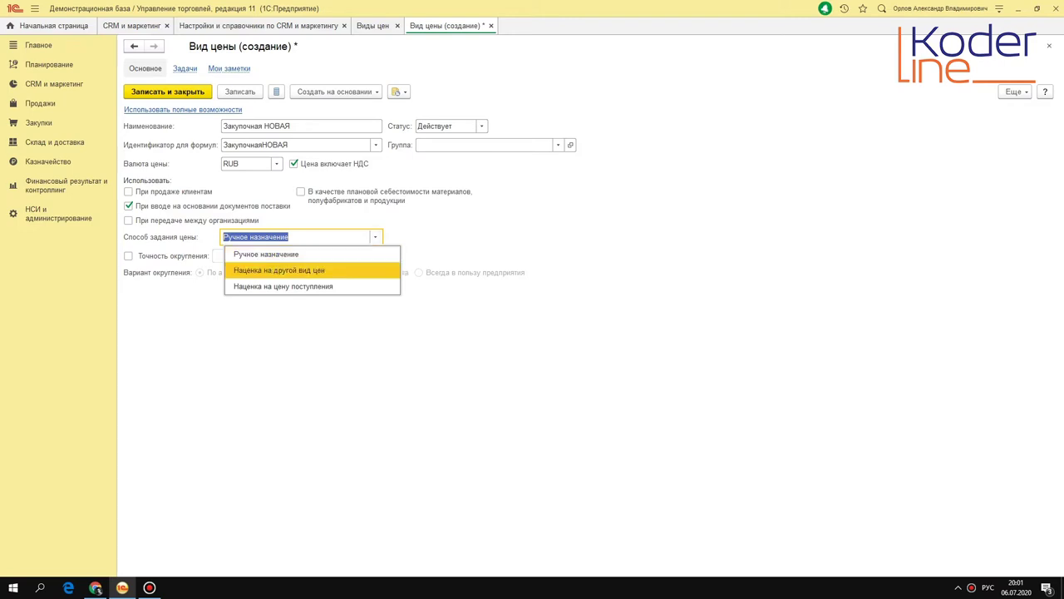
{"action": "left_click", "coordinate": [345, 285]}
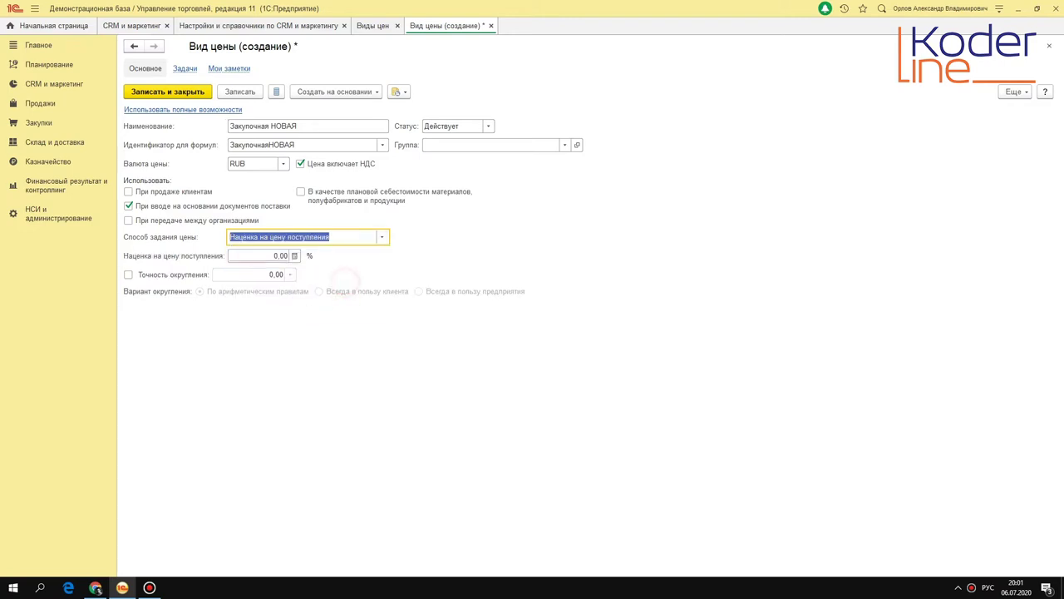
{"action": "left_click", "coordinate": [255, 256]}
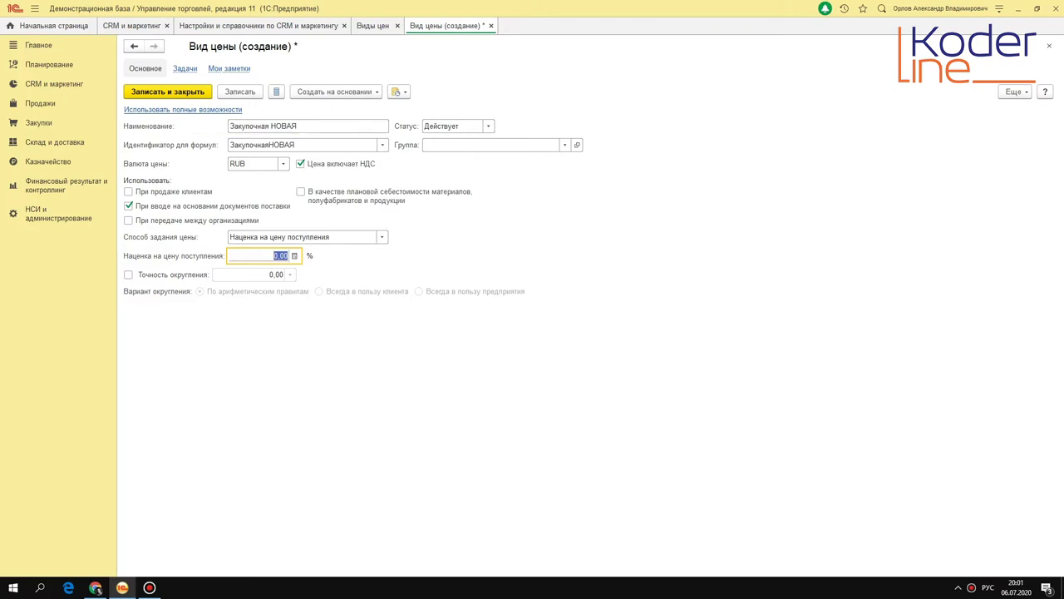
Enable the full options for the price type and set its pricing method to "Произвольный запрос к данным ИБ"
{"action": "left_click", "coordinate": [184, 109]}
{"action": "left_click", "coordinate": [383, 256]}
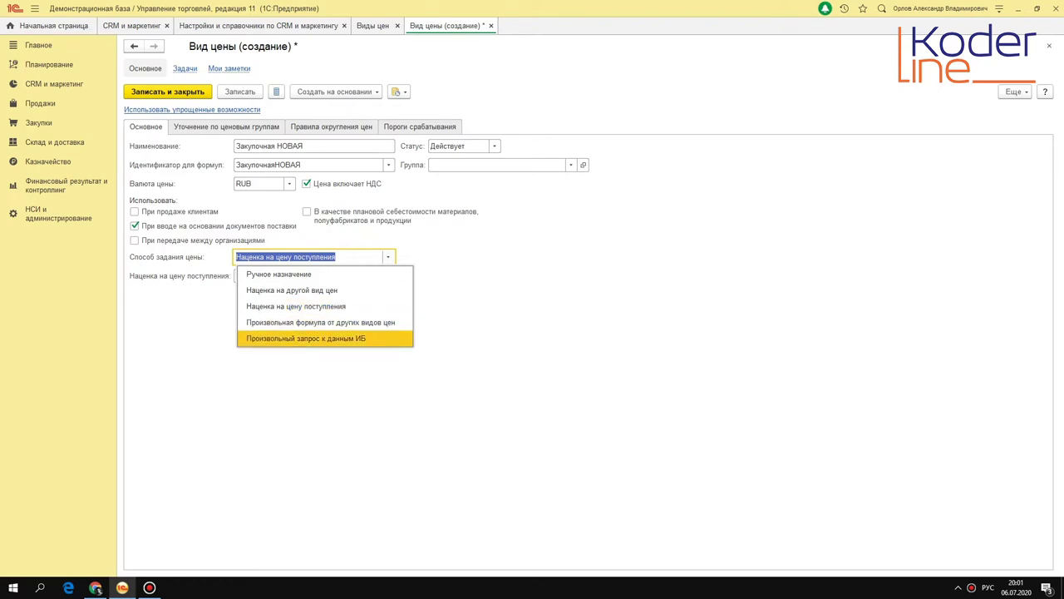
{"action": "left_click", "coordinate": [375, 338]}
Use "Цены поступления" as the data composition scheme, save the price type, and return to the price types list
{"action": "left_click", "coordinate": [393, 276]}
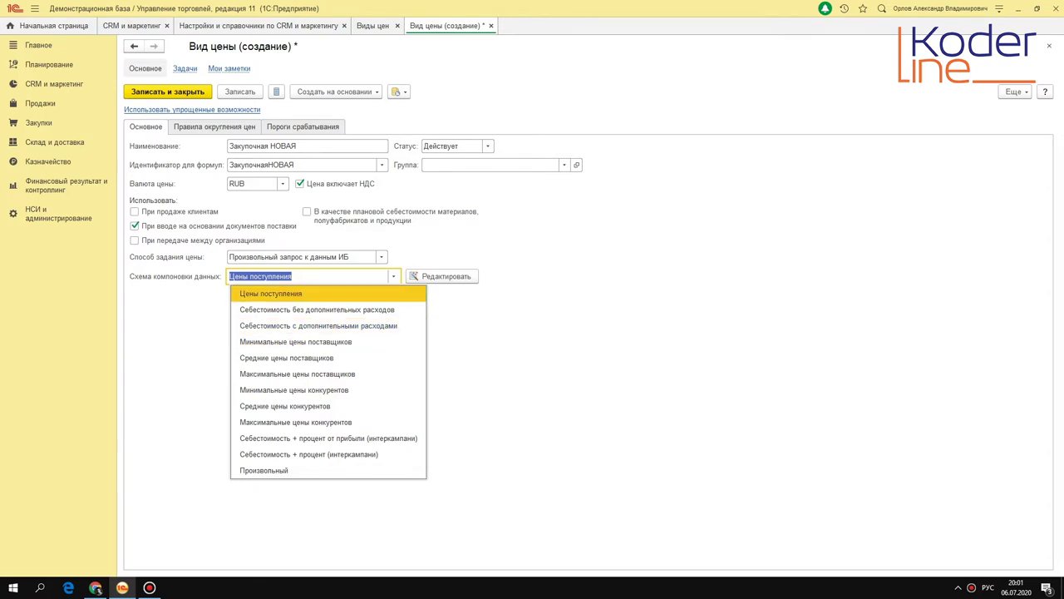
{"action": "left_click", "coordinate": [305, 293]}
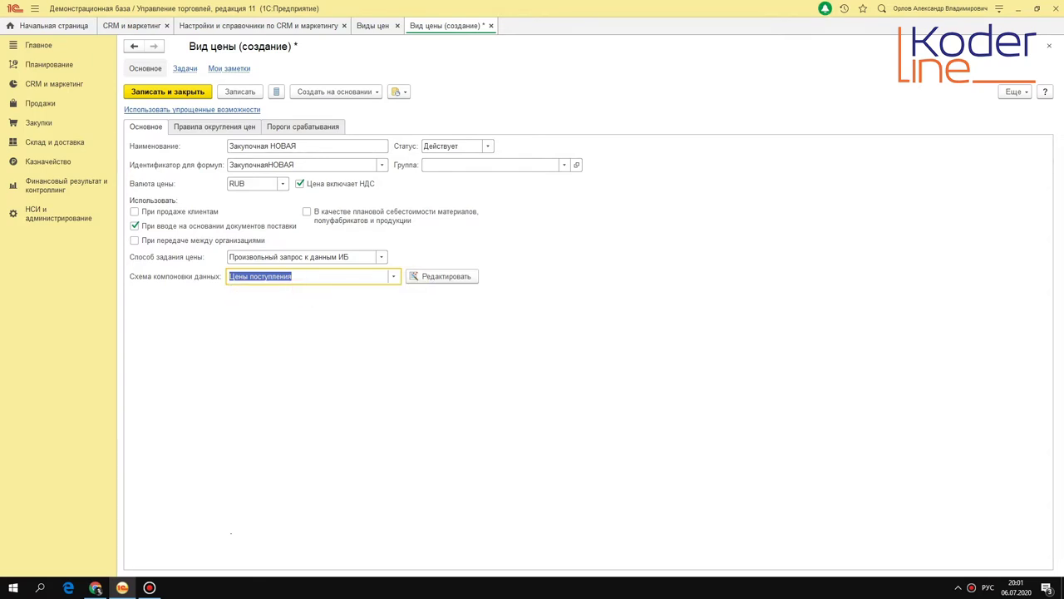
{"action": "left_click", "coordinate": [239, 91]}
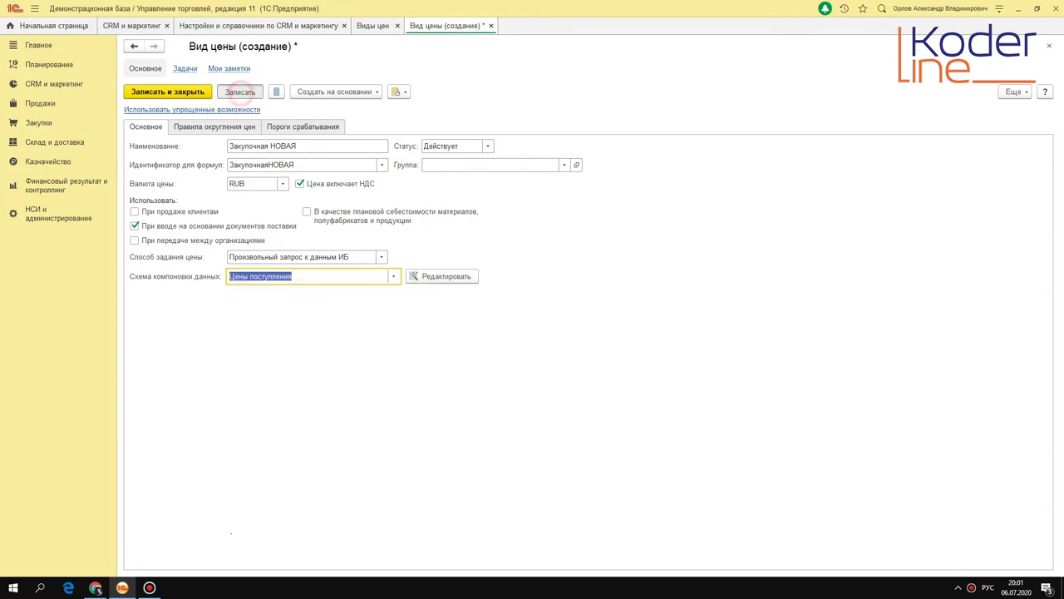
{"action": "left_click", "coordinate": [371, 26]}
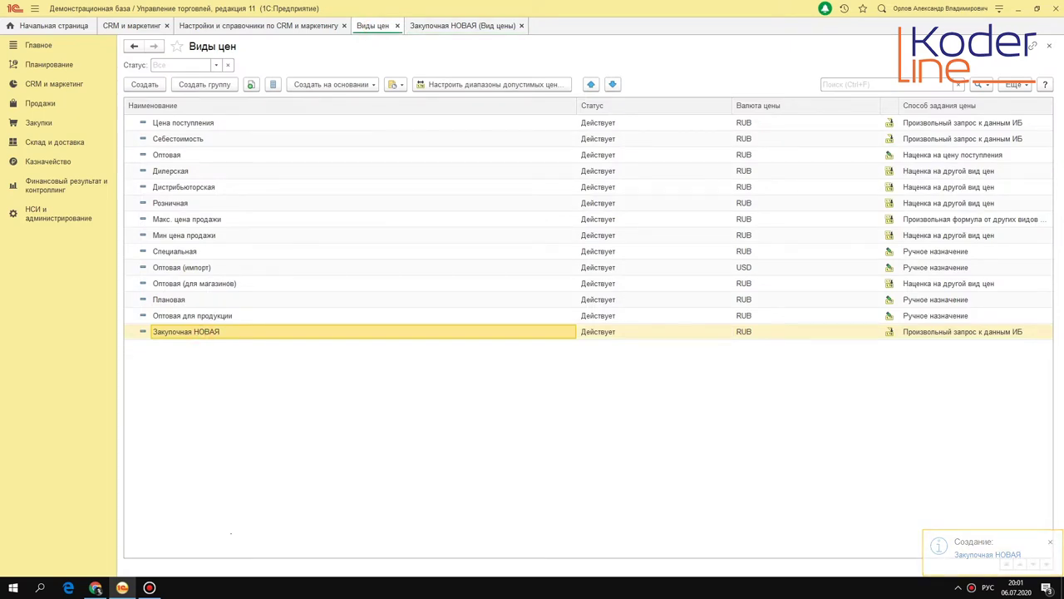
Create a "Приобретение товаров и услуг" purchase document for the operation "Закупка у поставщика" with База "Электротовары" as the supplier
{"action": "left_click", "coordinate": [39, 103]}
{"action": "left_click", "coordinate": [39, 123]}
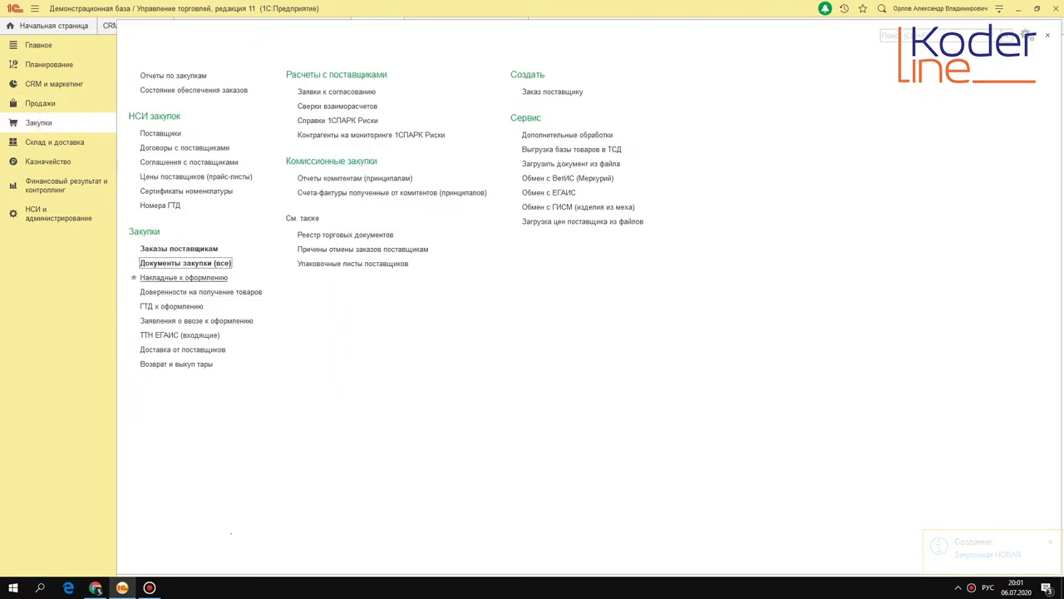
{"action": "left_click", "coordinate": [186, 263]}
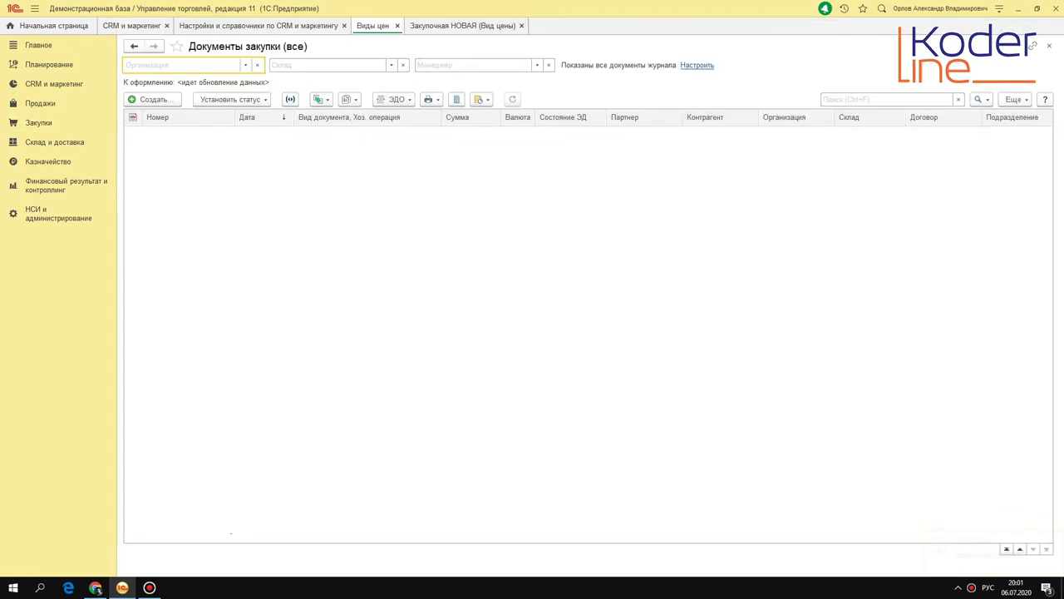
{"action": "left_click", "coordinate": [154, 99]}
{"action": "scroll", "coordinate": [533, 301], "scroll_direction": "up", "scroll_amount": 1}
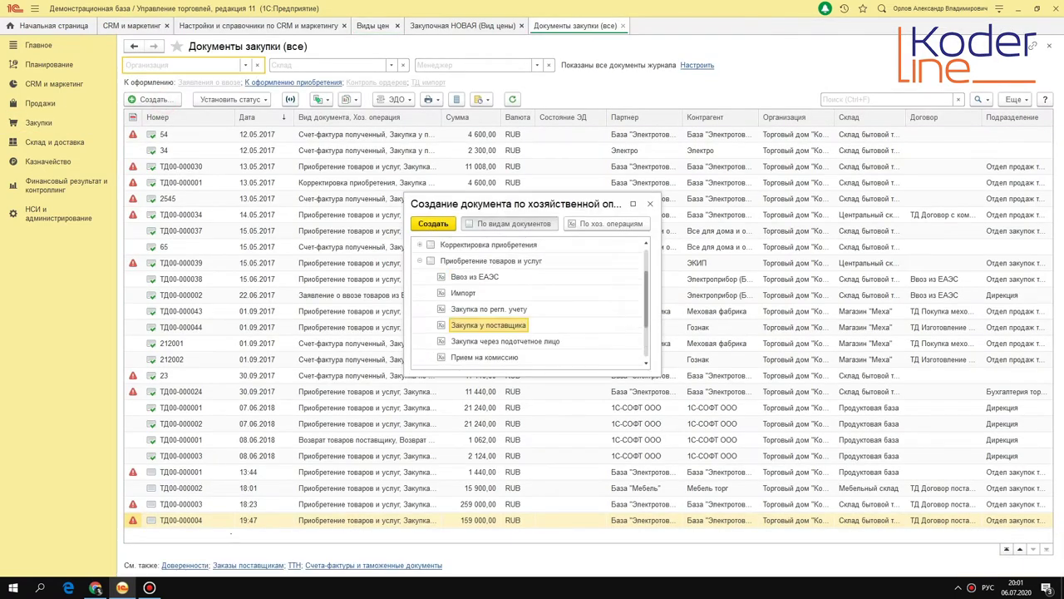
{"action": "left_click", "coordinate": [491, 261]}
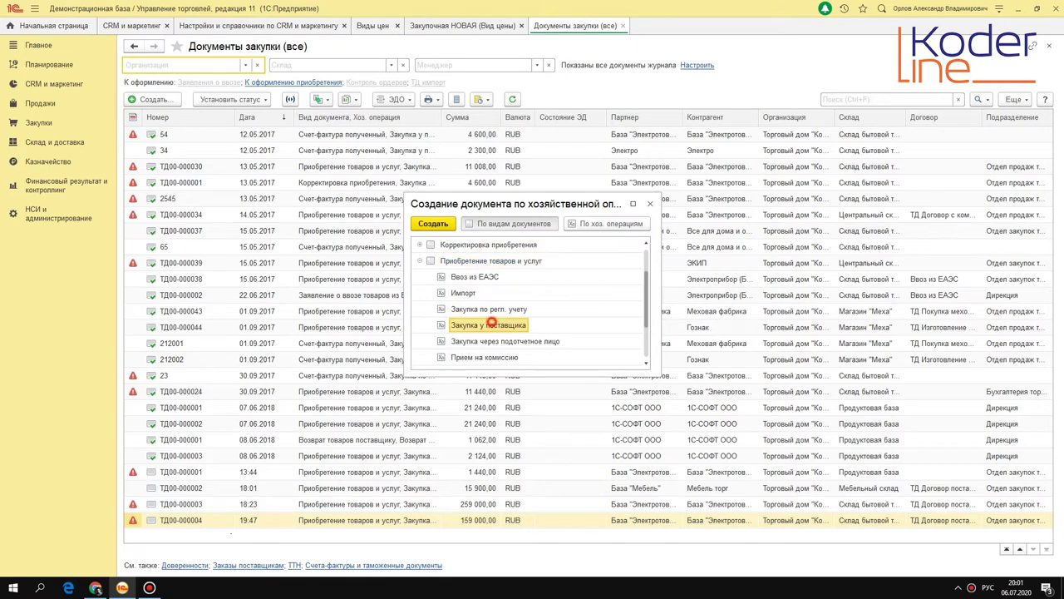
{"action": "double_click", "coordinate": [491, 325]}
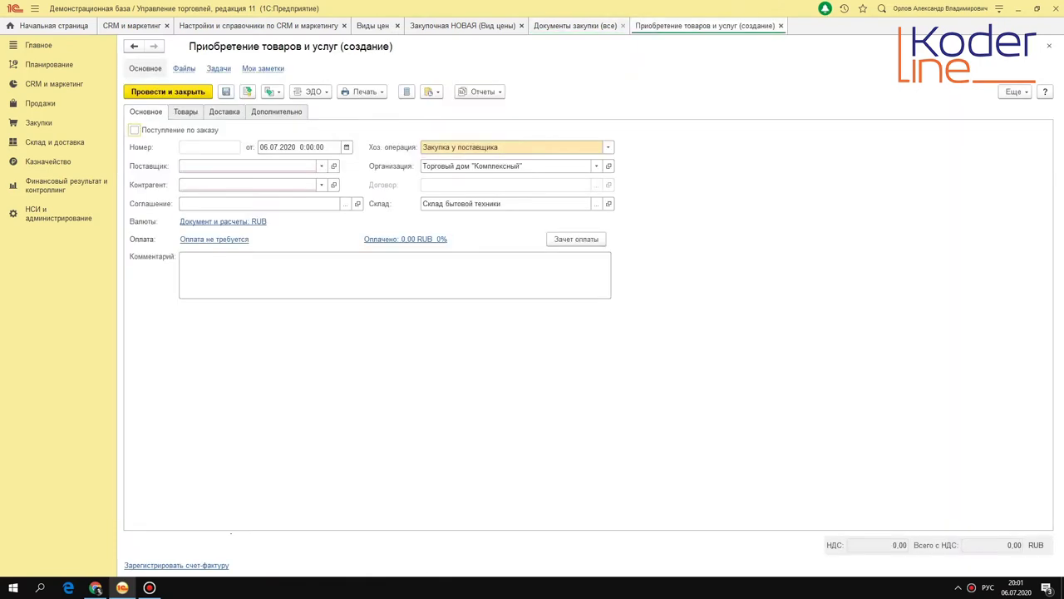
{"action": "left_click", "coordinate": [320, 163]}
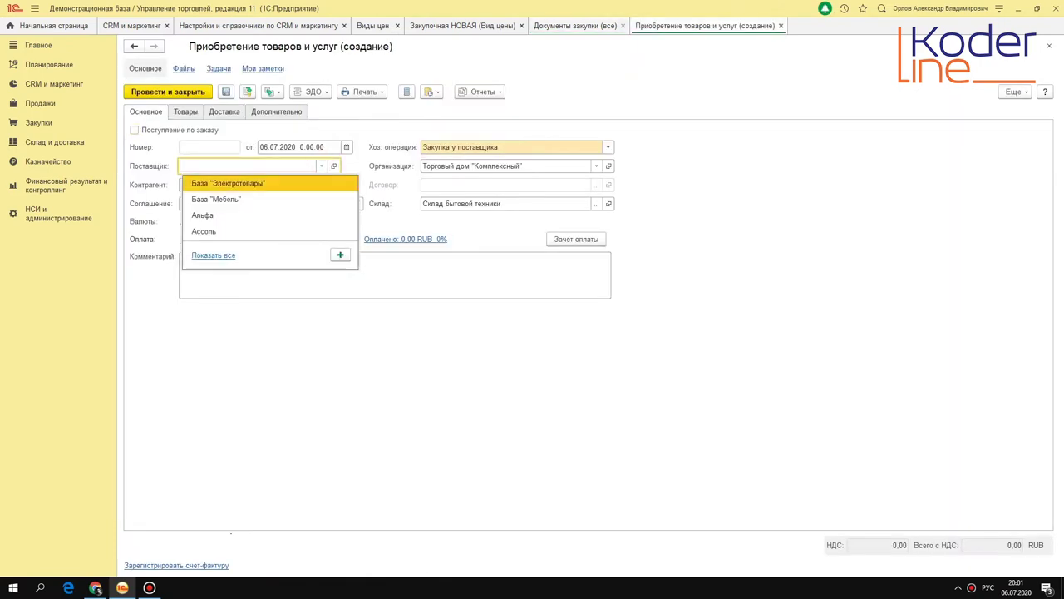
{"action": "left_click", "coordinate": [283, 182]}
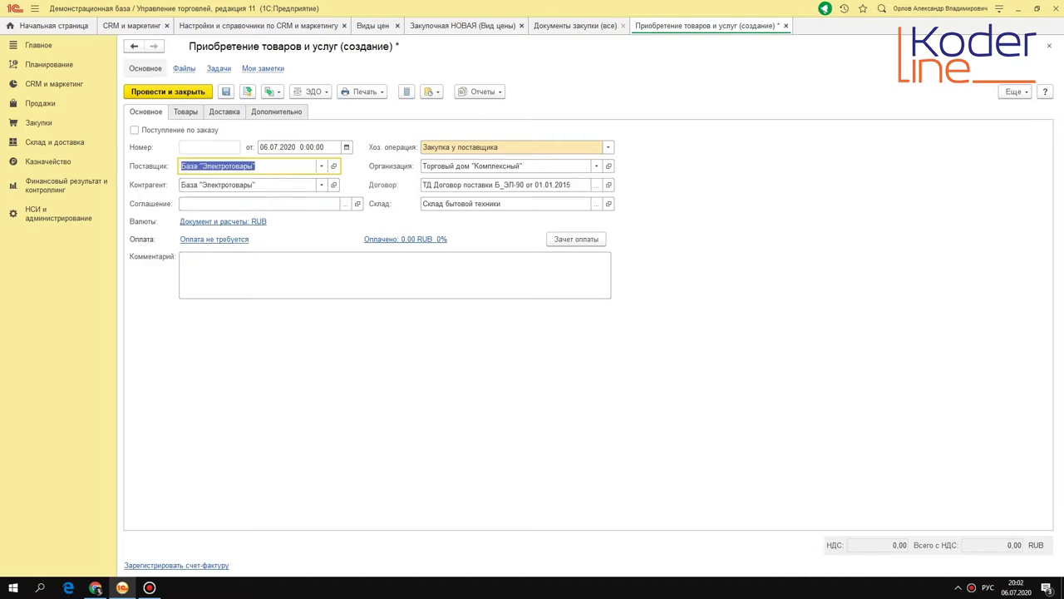
Find Телевизор "PANASONIC" in the goods selection by searching for "теле" and transfer it to the purchase document
{"action": "left_click", "coordinate": [190, 111]}
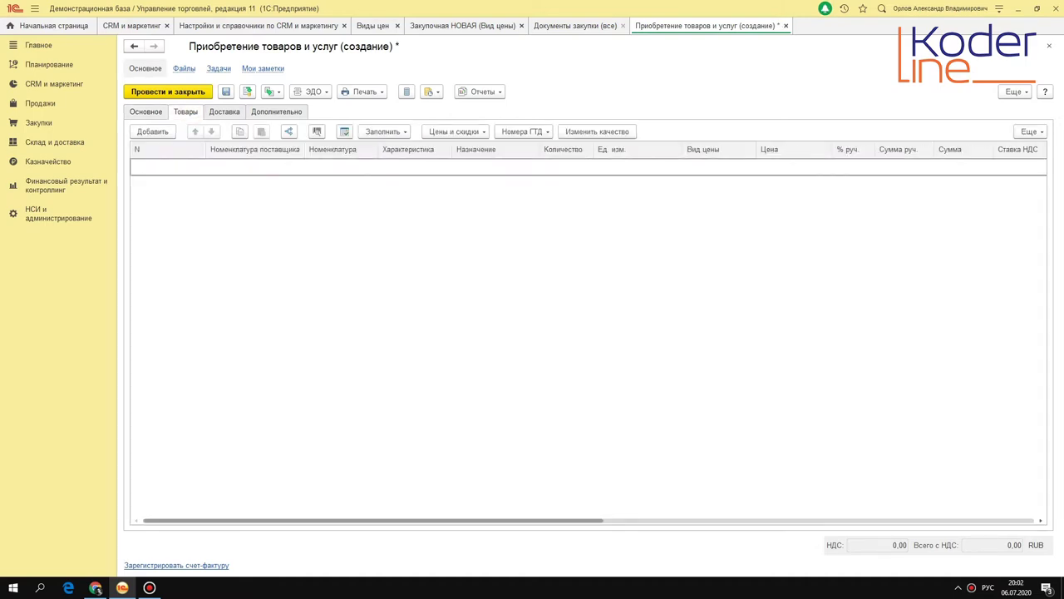
{"action": "left_click", "coordinate": [382, 131]}
{"action": "left_click", "coordinate": [426, 147]}
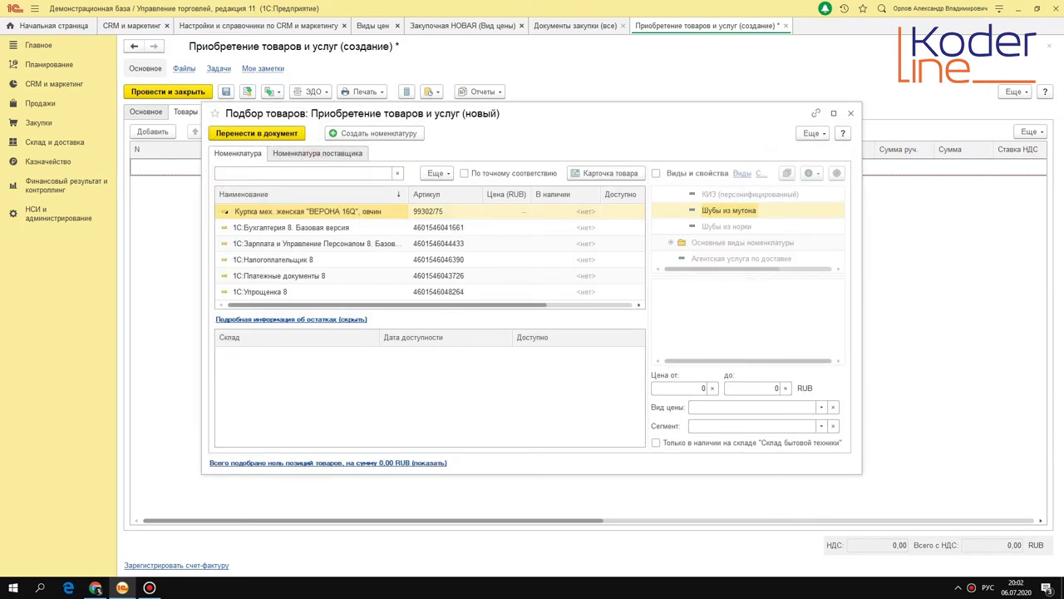
{"action": "left_click", "coordinate": [286, 173]}
{"action": "type", "text": "теле"}
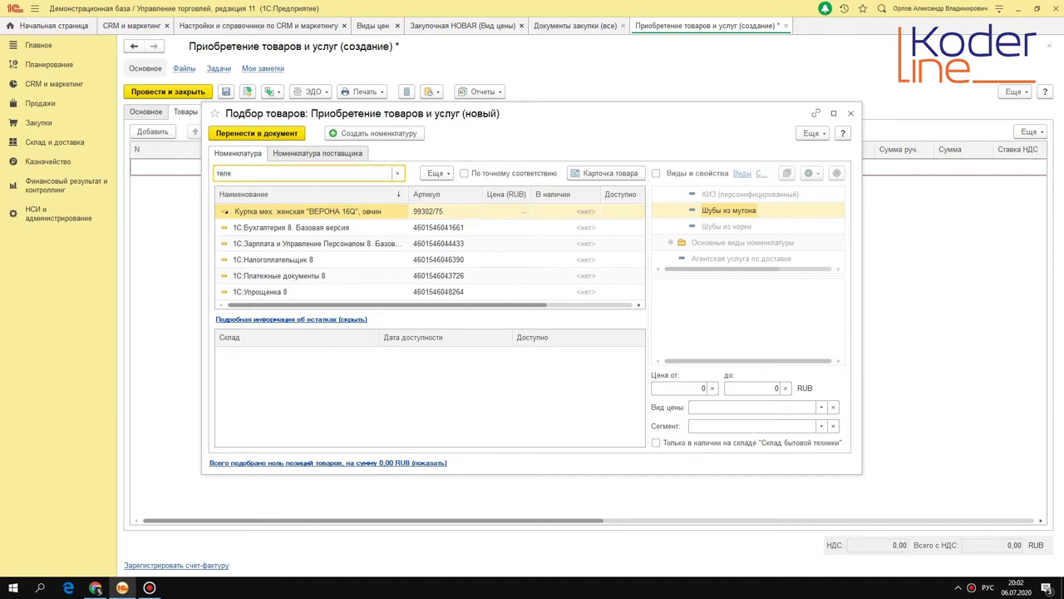
{"action": "key", "text": "Return"}
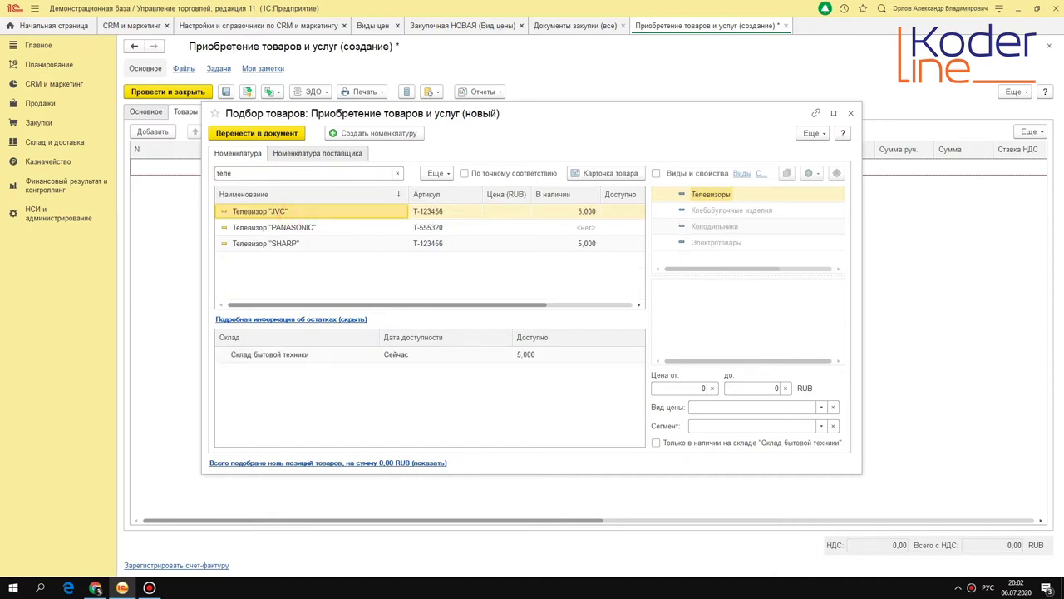
{"action": "left_click", "coordinate": [325, 227]}
{"action": "double_click", "coordinate": [324, 227]}
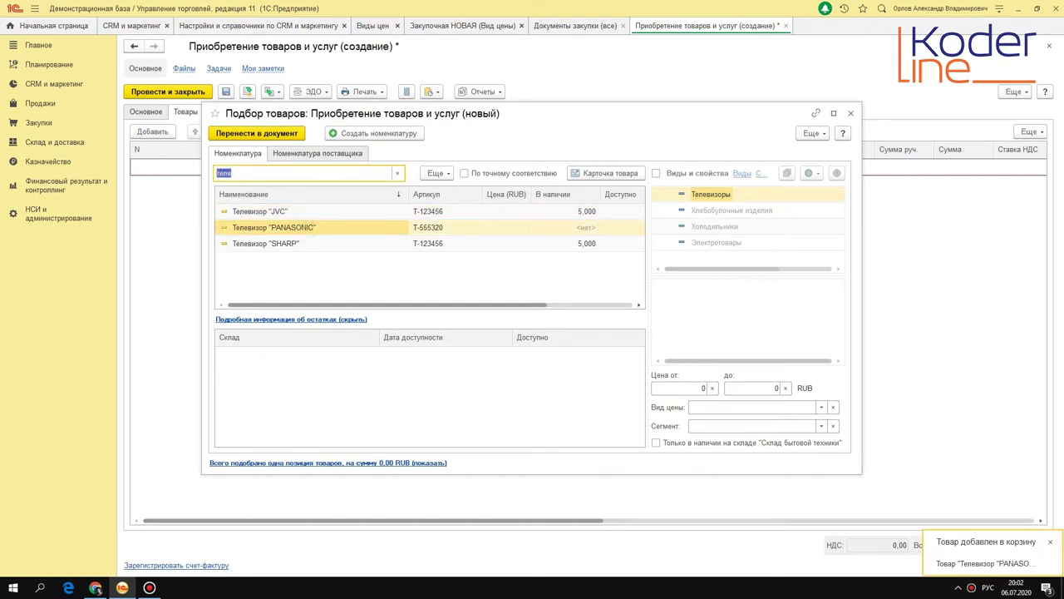
{"action": "left_click", "coordinate": [256, 133]}
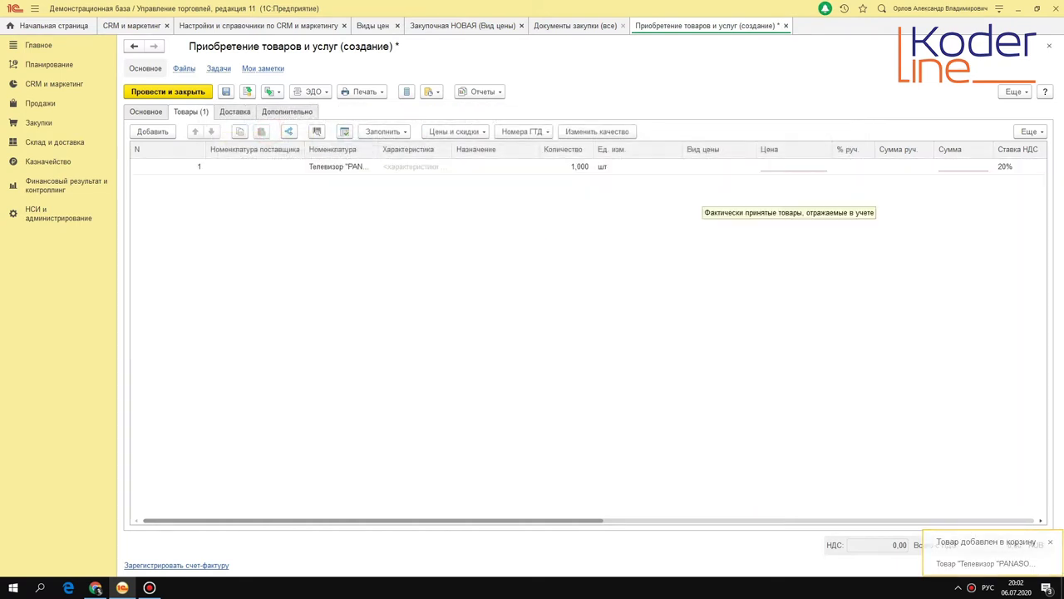
Set the television's quantity to 10 and its price to 15 900 in the purchase document, and save the document
{"action": "double_click", "coordinate": [567, 167]}
{"action": "type", "text": "10"}
{"action": "key", "text": "Return"}
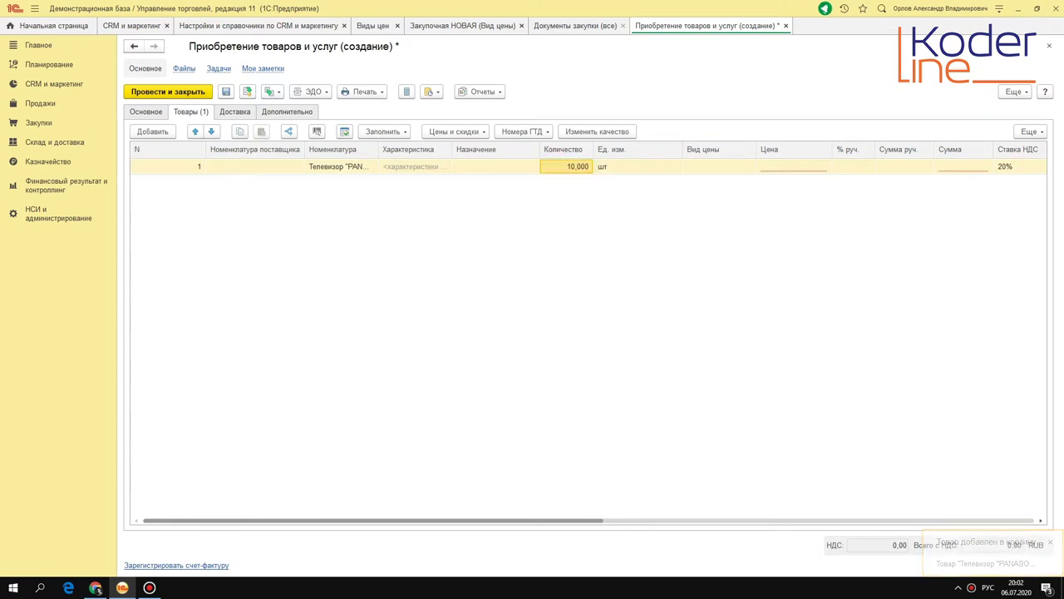
{"action": "left_click", "coordinate": [790, 166]}
{"action": "type", "text": "15 90"}
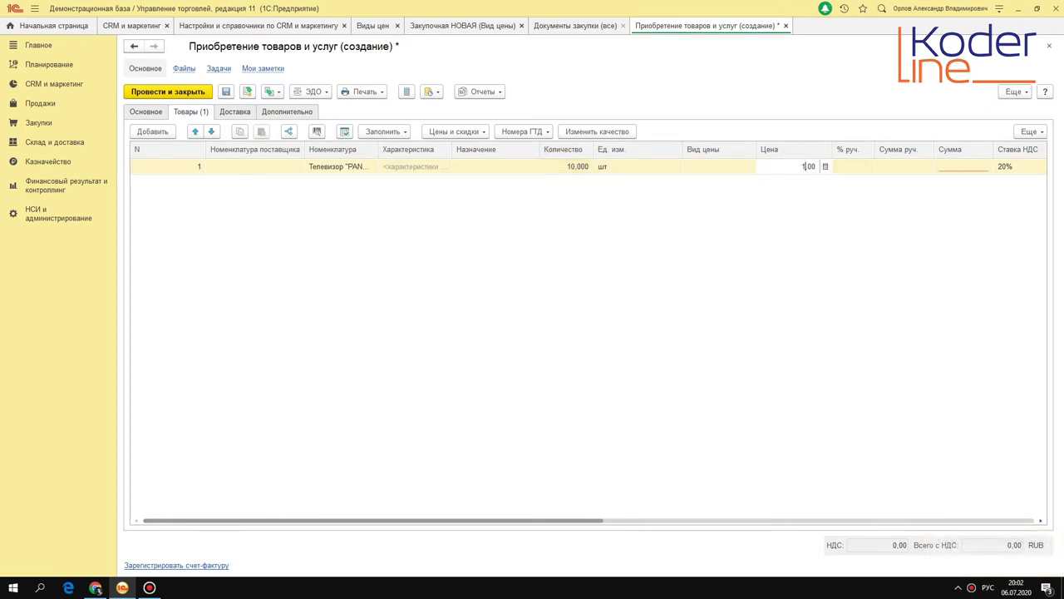
{"action": "type", "text": "0"}
{"action": "key", "text": "Return"}
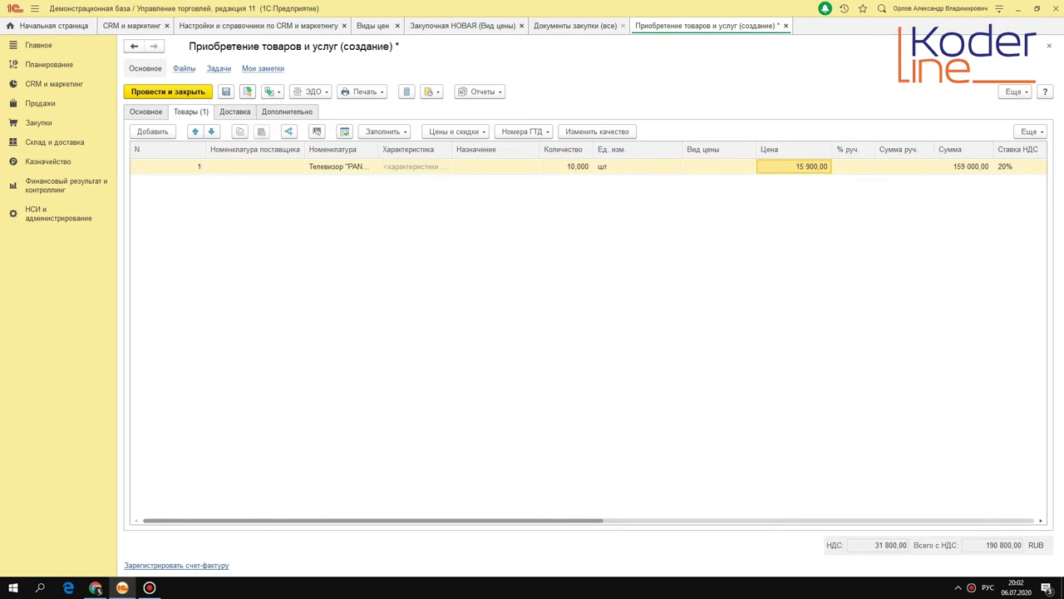
{"action": "key", "text": "ctrl+s"}
Create an "Установка цен номенклатуры" document based on the purchase and check the television's "Закупочная НОВАЯ" price
{"action": "left_click", "coordinate": [272, 94]}
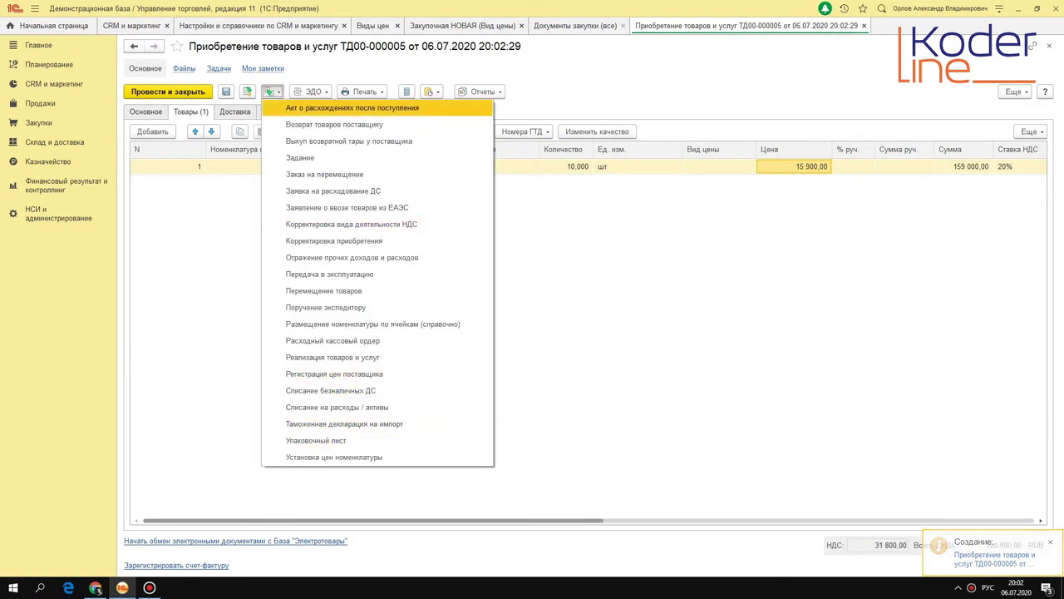
{"action": "left_click", "coordinate": [357, 457]}
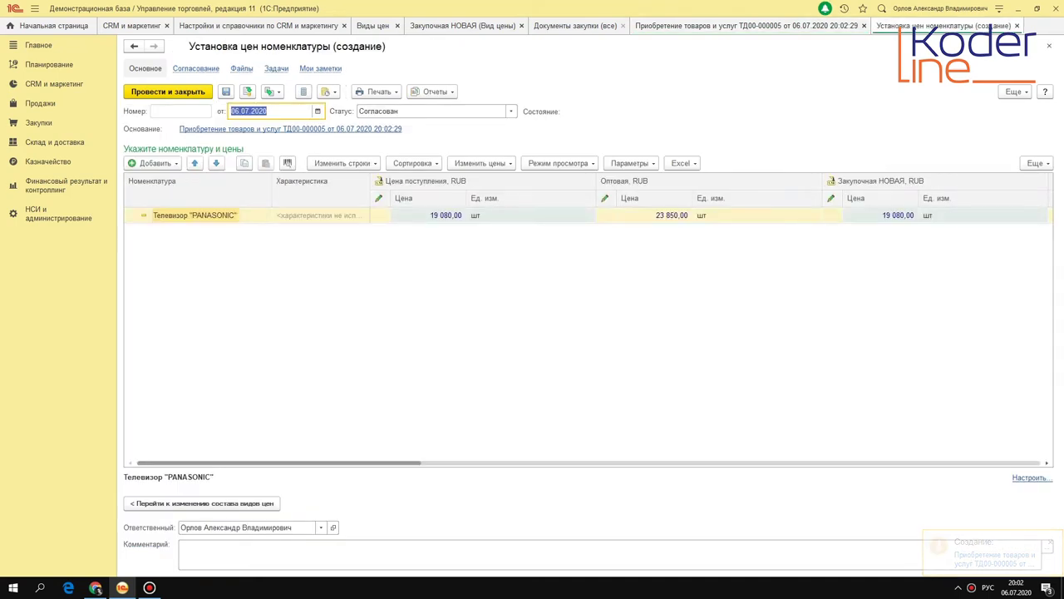
{"action": "left_click", "coordinate": [881, 215]}
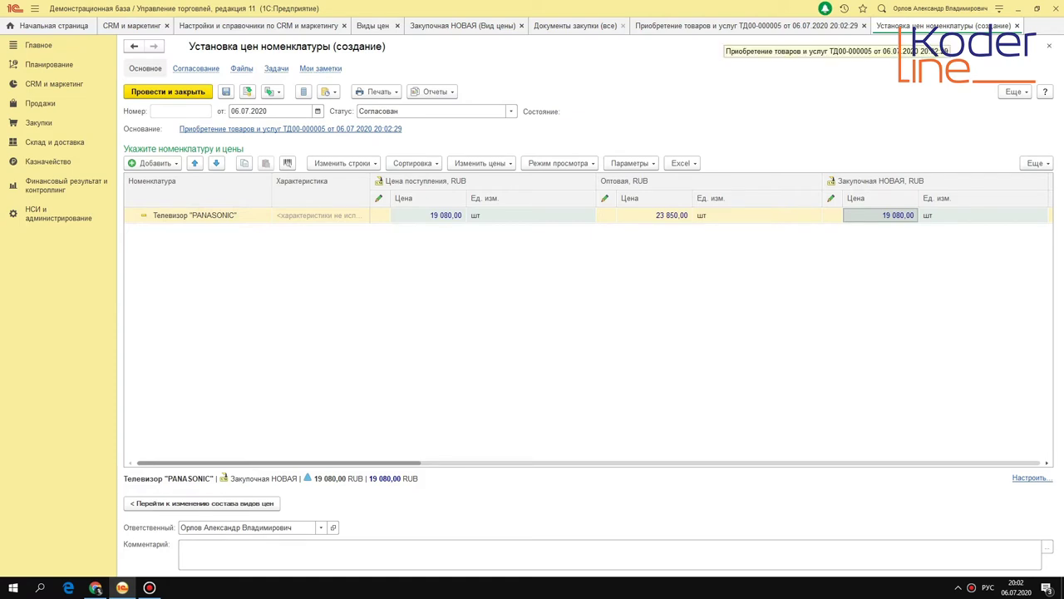
Compare the purchase line's price, quantity and amount including VAT with the prices in the price-setting document
{"action": "left_click", "coordinate": [732, 26]}
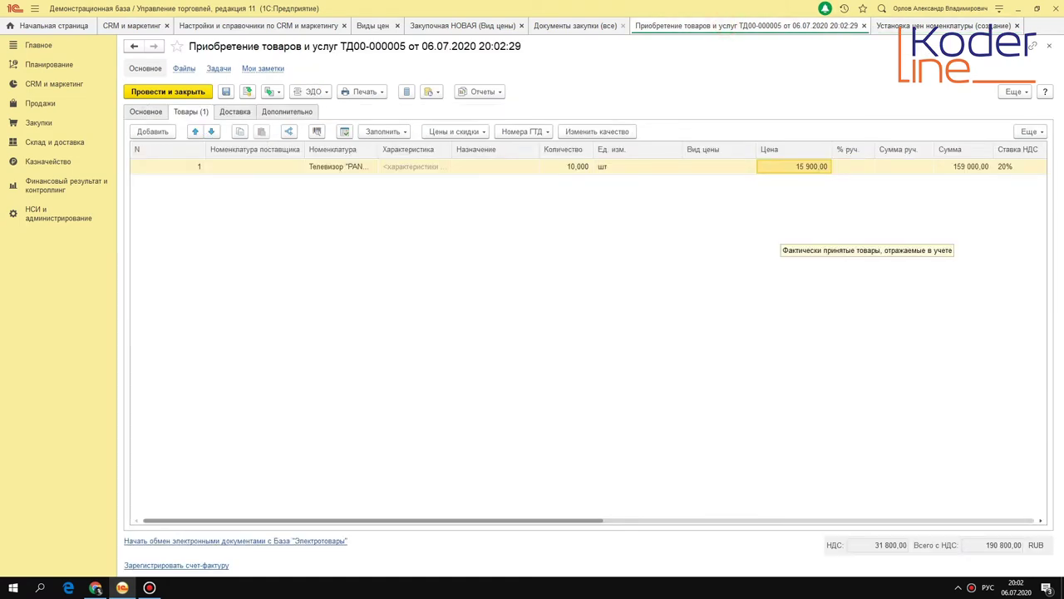
{"action": "left_click_drag", "start_coordinate": [499, 521], "coordinate": [898, 520]}
{"action": "left_click", "coordinate": [351, 168]}
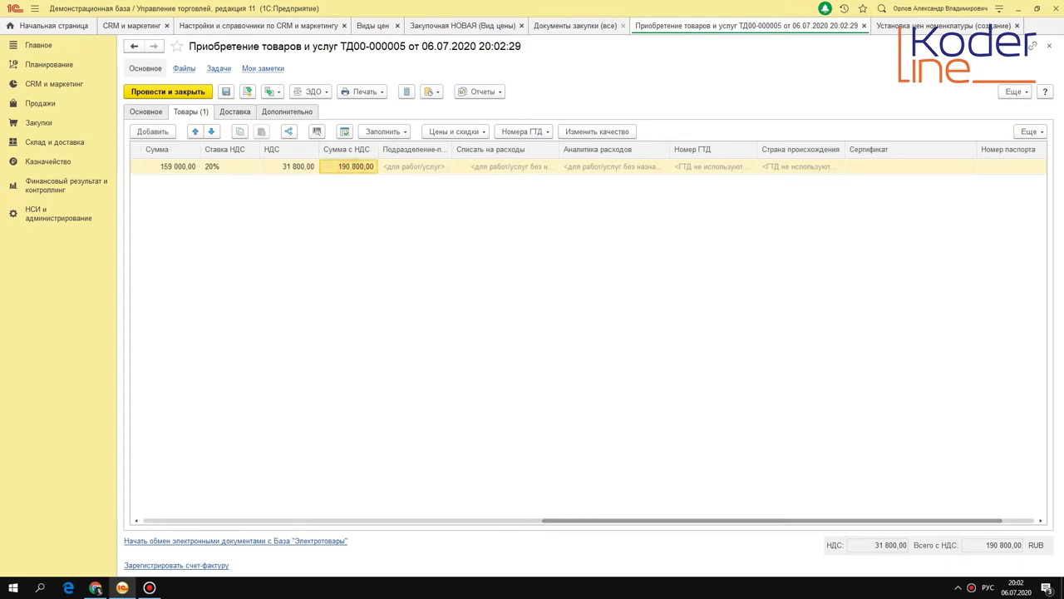
{"action": "left_click_drag", "start_coordinate": [665, 521], "coordinate": [266, 521]}
{"action": "left_click", "coordinate": [551, 166]}
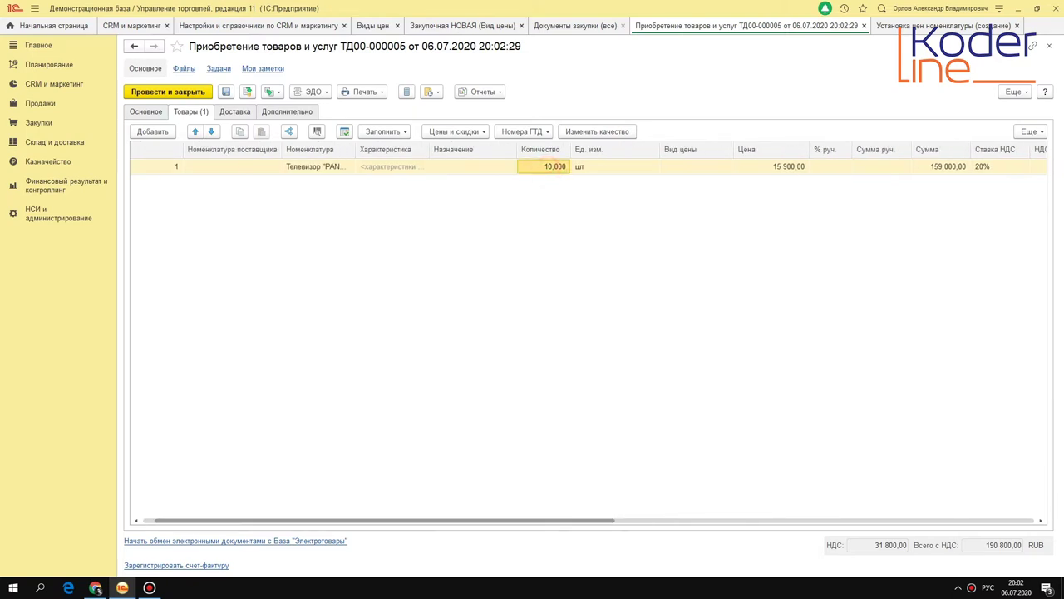
{"action": "left_click", "coordinate": [938, 26]}
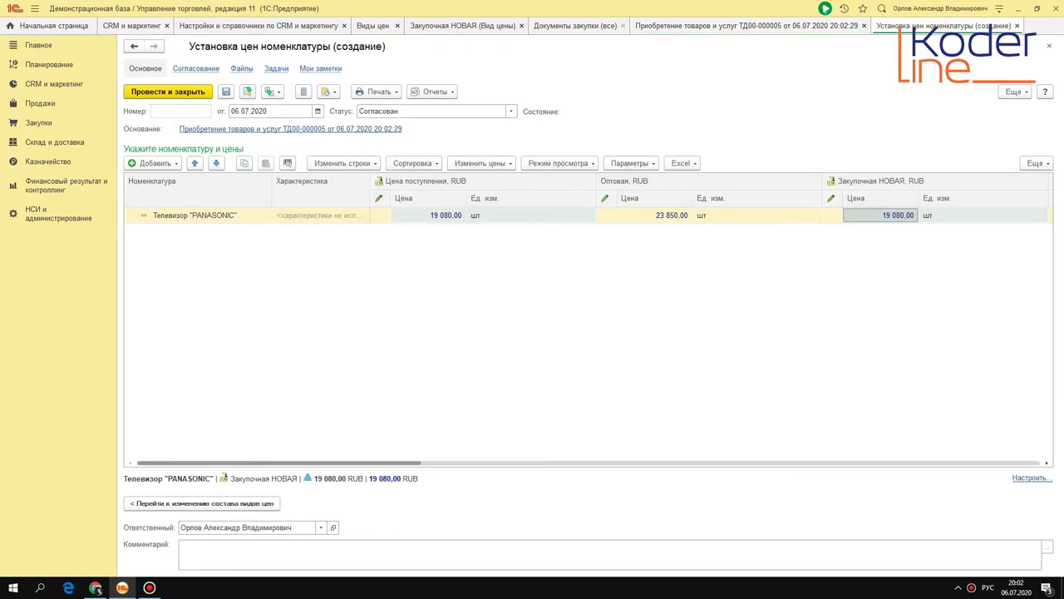
{"action": "left_click", "coordinate": [747, 25]}
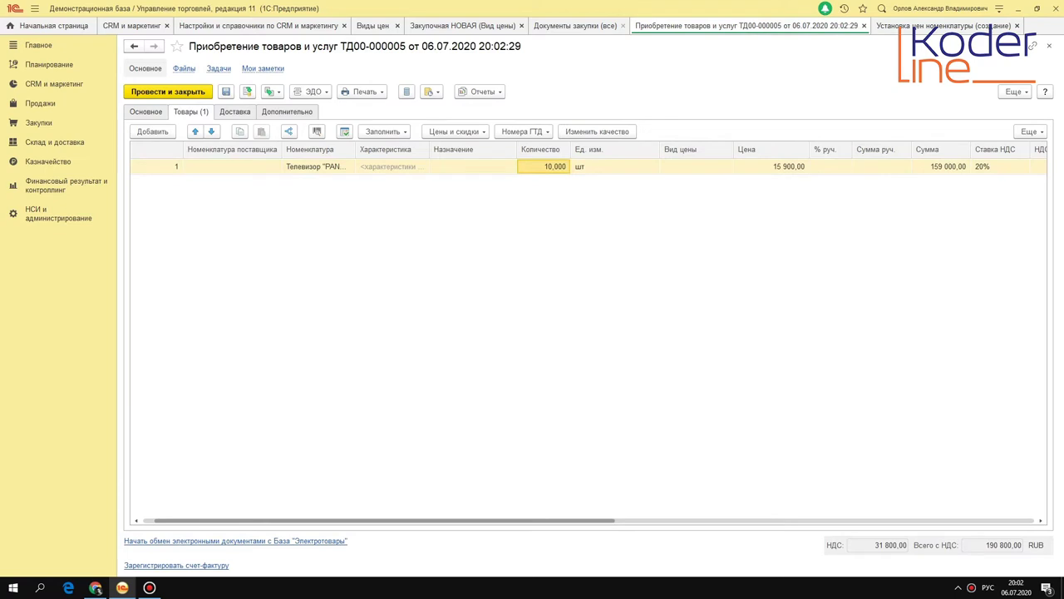
Enable "Цена включает НДС" in the purchase document's additional settings, check the goods line, and post the document
{"action": "left_click", "coordinate": [287, 111]}
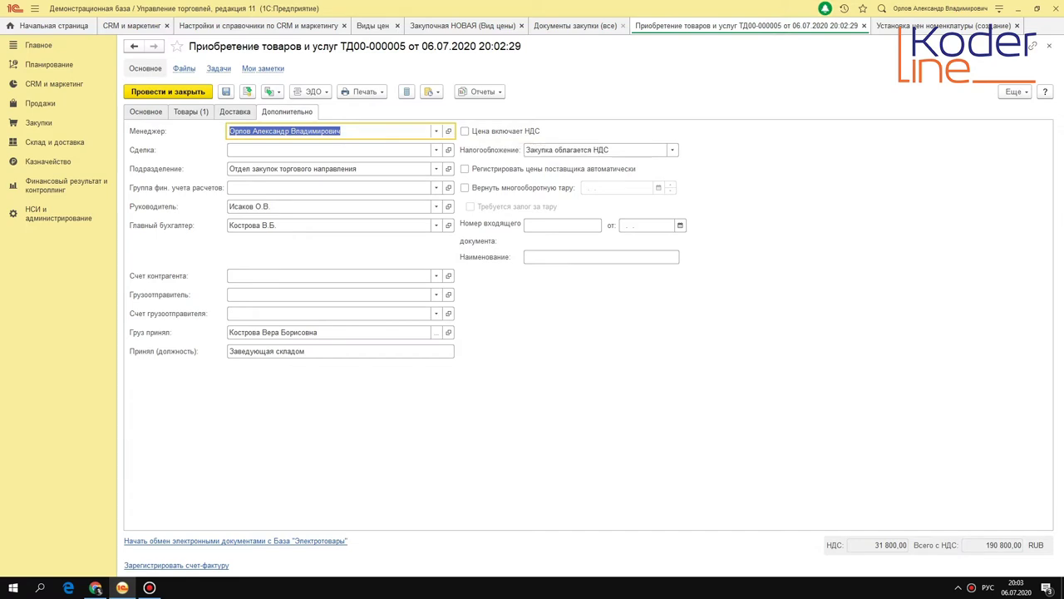
{"action": "left_click", "coordinate": [465, 131]}
{"action": "left_click", "coordinate": [573, 317]}
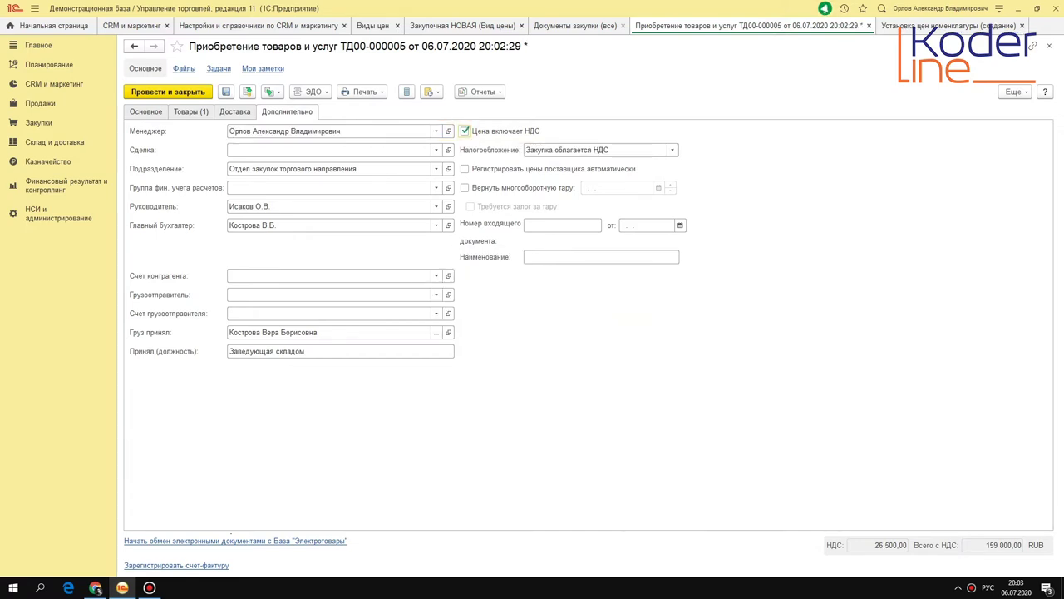
{"action": "left_click", "coordinate": [200, 112]}
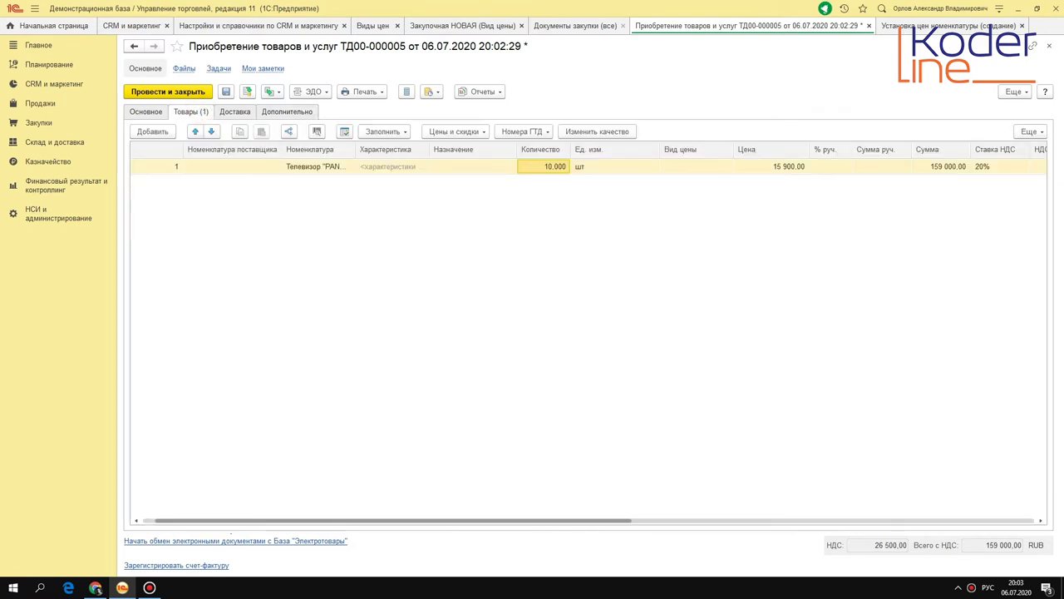
{"action": "left_click", "coordinate": [246, 92]}
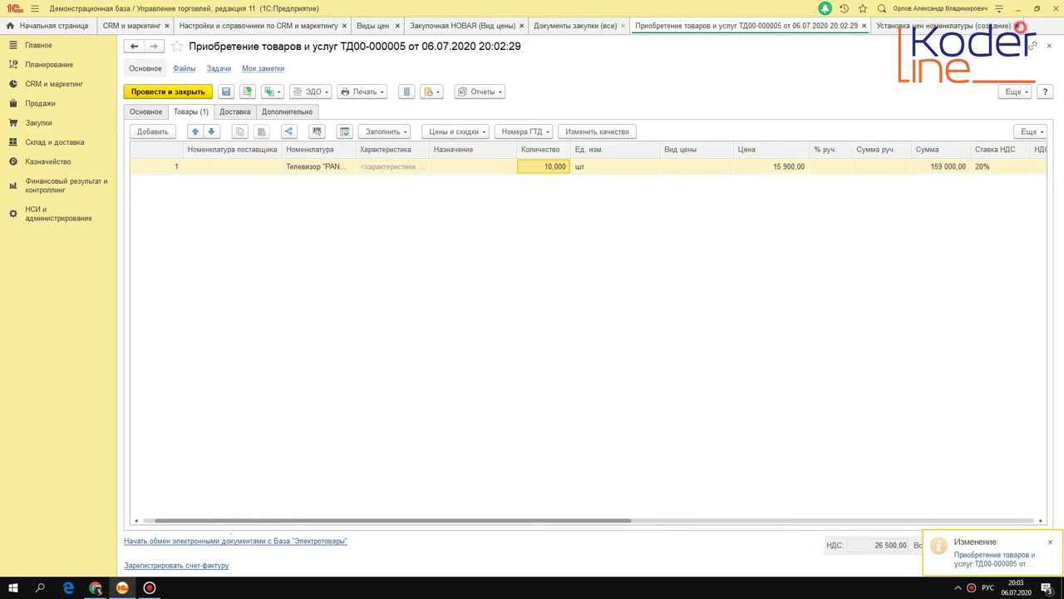
Create and post an "Установка цен номенклатуры" document based on the purchase, containing only the "Закупочная НОВАЯ" price type
{"action": "left_click", "coordinate": [272, 92]}
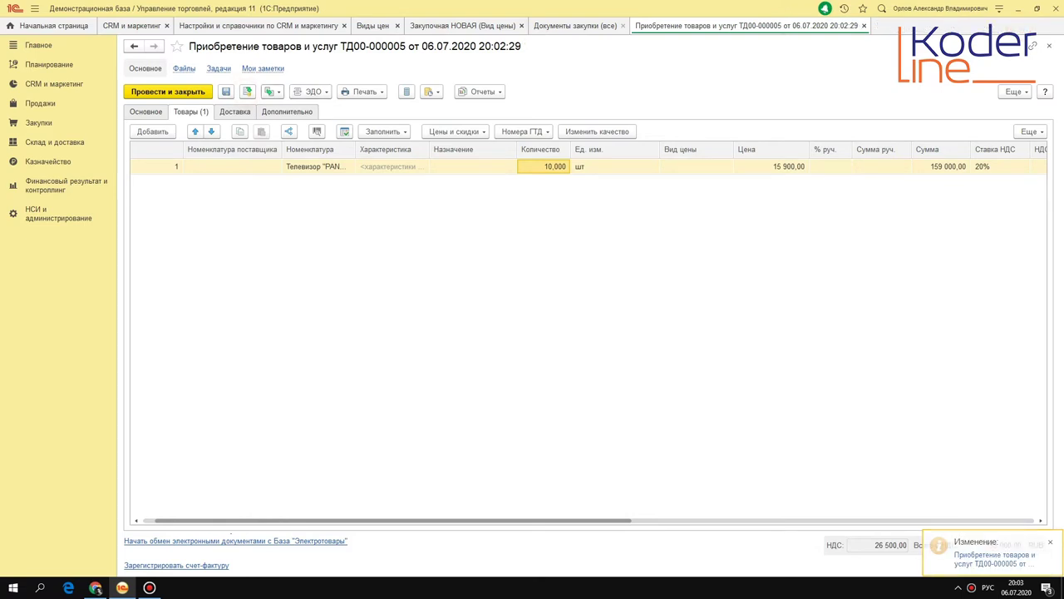
{"action": "left_click", "coordinate": [357, 457]}
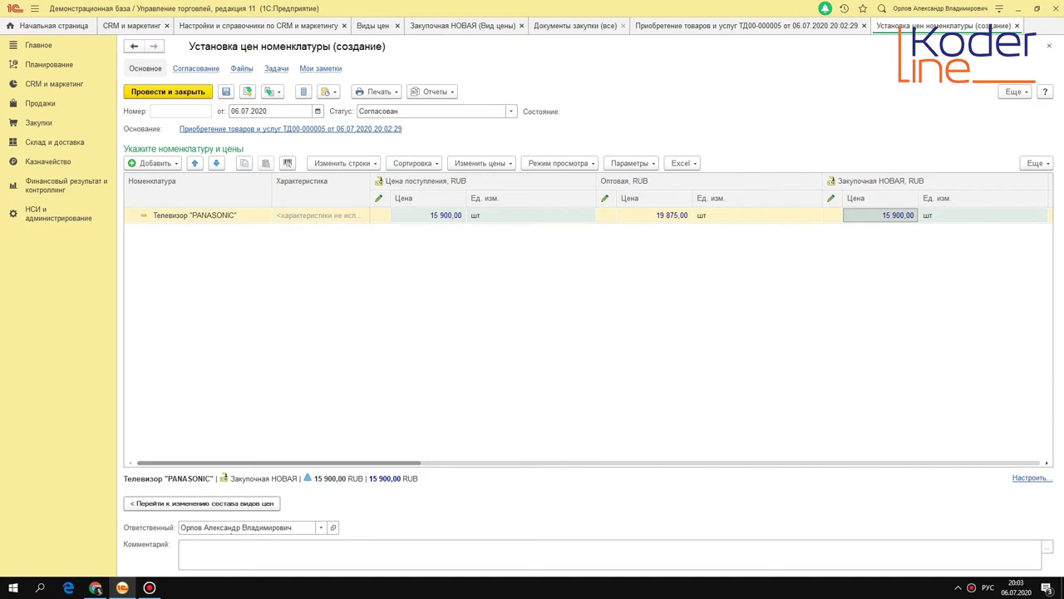
{"action": "left_click", "coordinate": [250, 503]}
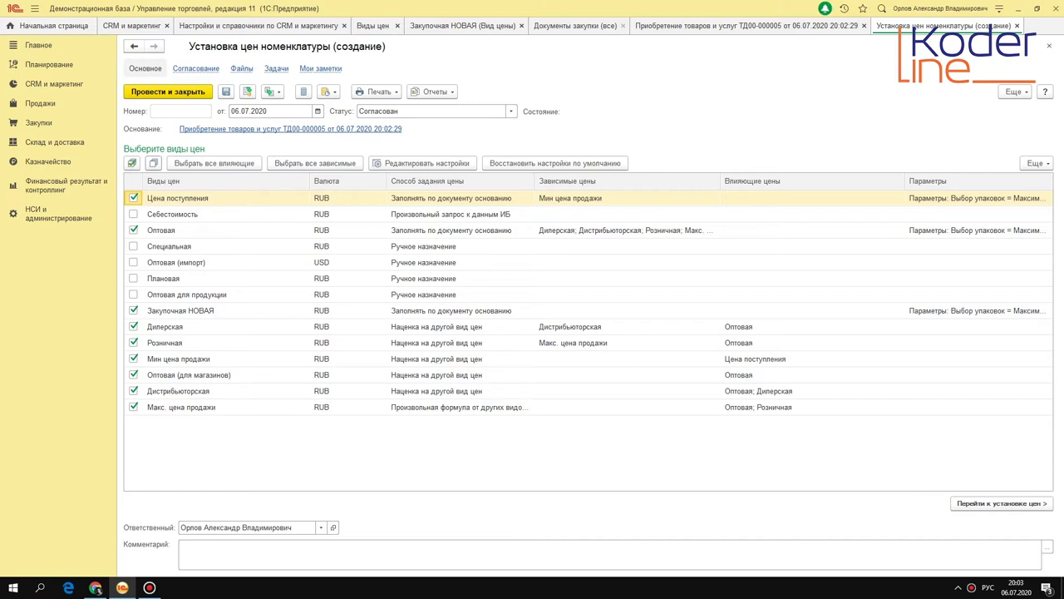
{"action": "left_click", "coordinate": [153, 163]}
{"action": "left_click", "coordinate": [134, 310]}
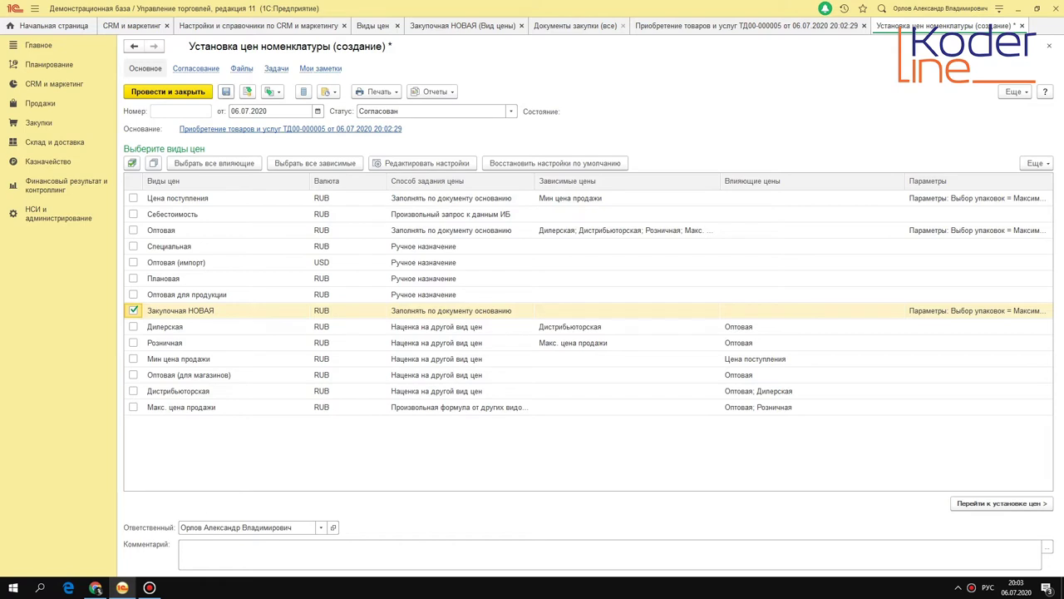
{"action": "left_click", "coordinate": [1023, 503]}
{"action": "left_click", "coordinate": [602, 316]}
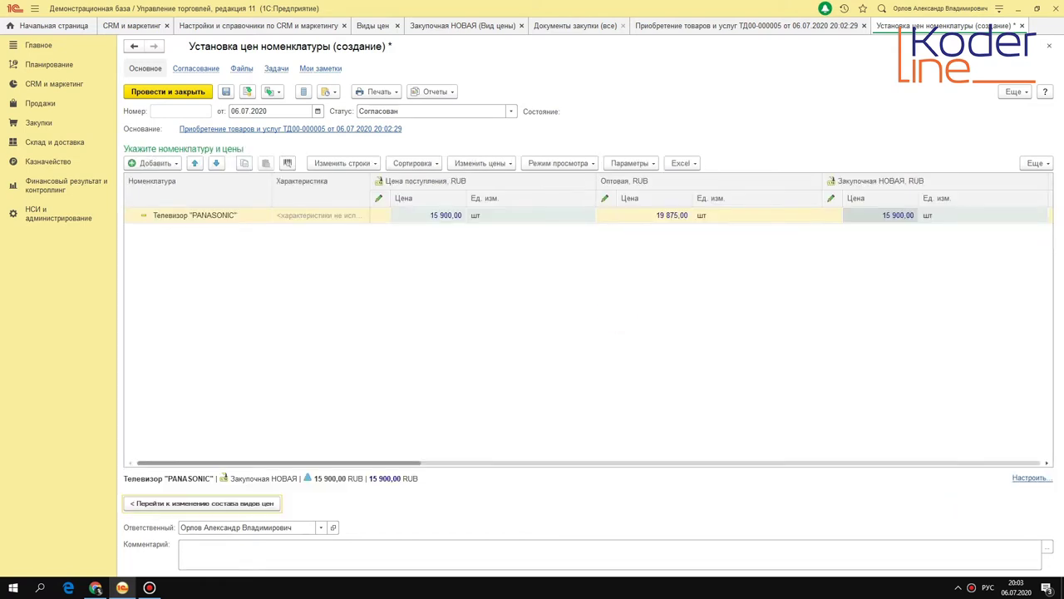
{"action": "left_click", "coordinate": [440, 218]}
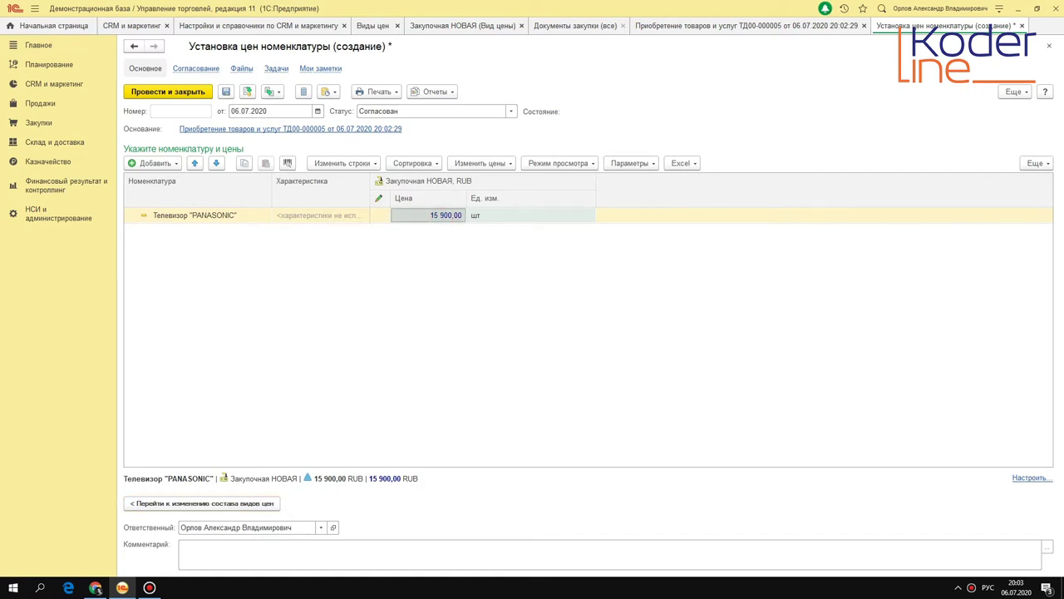
{"action": "left_click", "coordinate": [247, 91]}
View the purchase document's "Связанные документы" report and examine the price-setting document linked to it
{"action": "left_click", "coordinate": [641, 26]}
{"action": "left_click", "coordinate": [482, 92]}
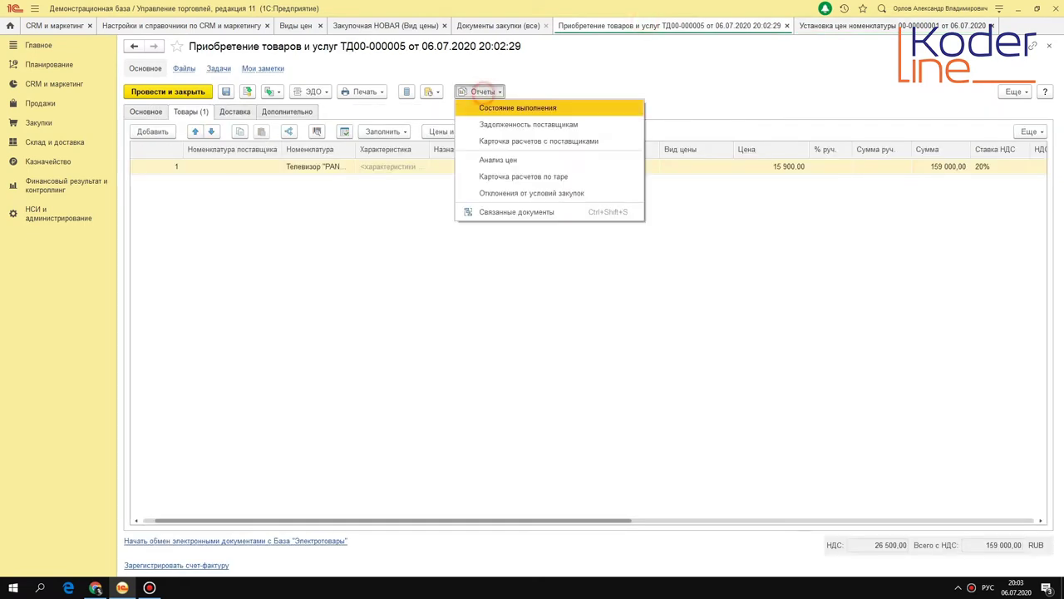
{"action": "left_click", "coordinate": [528, 212]}
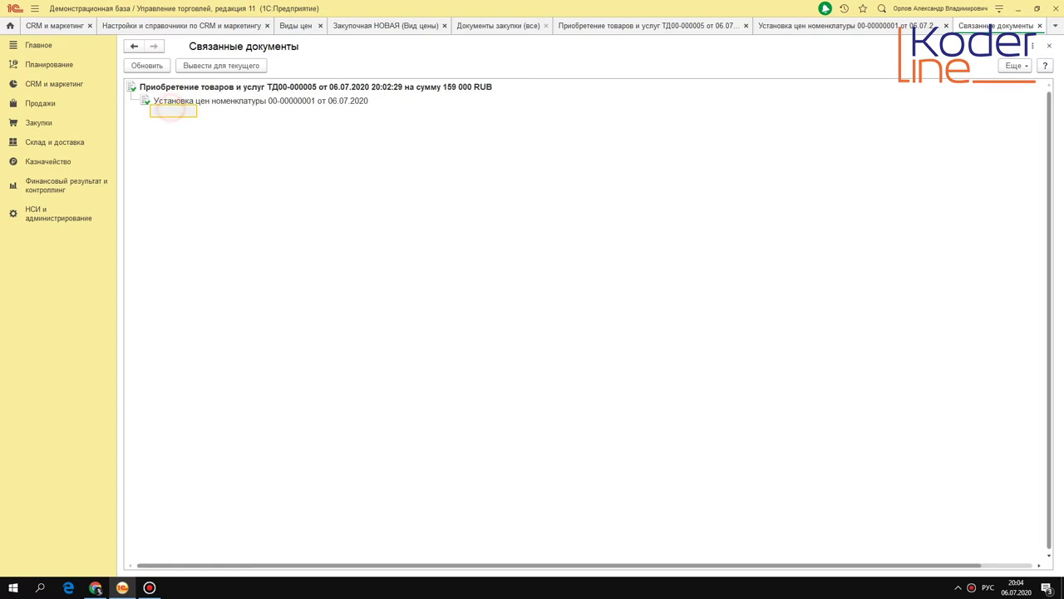
{"action": "left_click", "coordinate": [167, 101]}
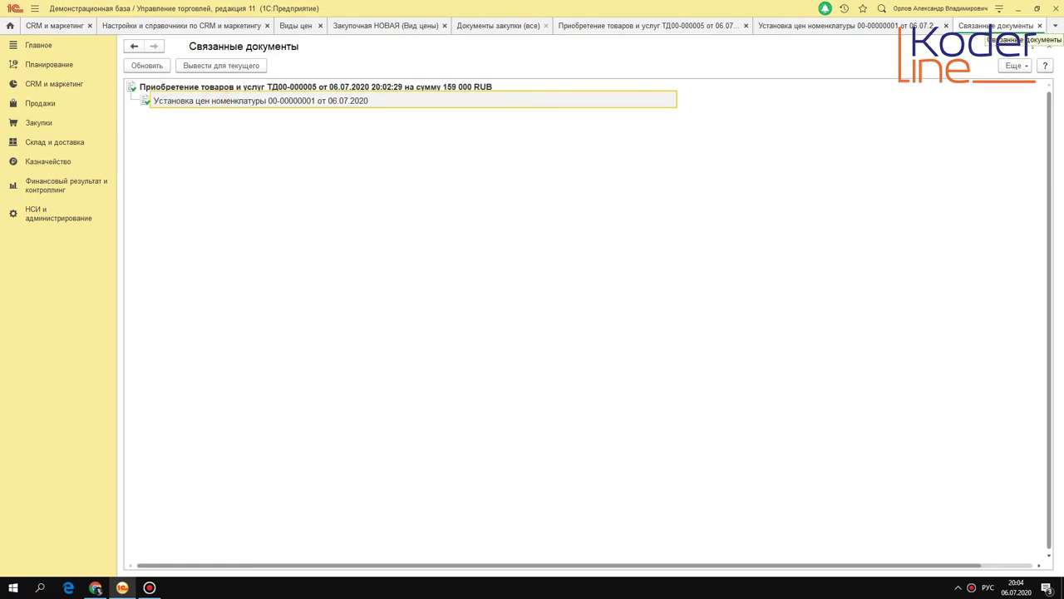
{"action": "double_click", "coordinate": [328, 101]}
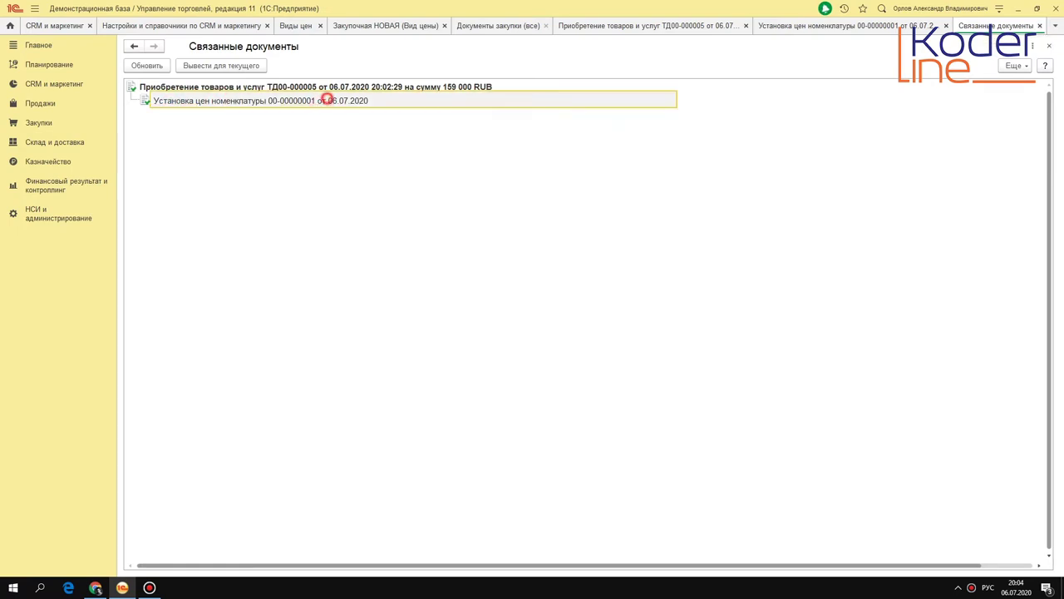
Close the price-setting, related documents, purchase, purchase documents list and "Закупочная НОВАЯ" forms to return to the price types list
{"action": "left_click", "coordinate": [945, 26]}
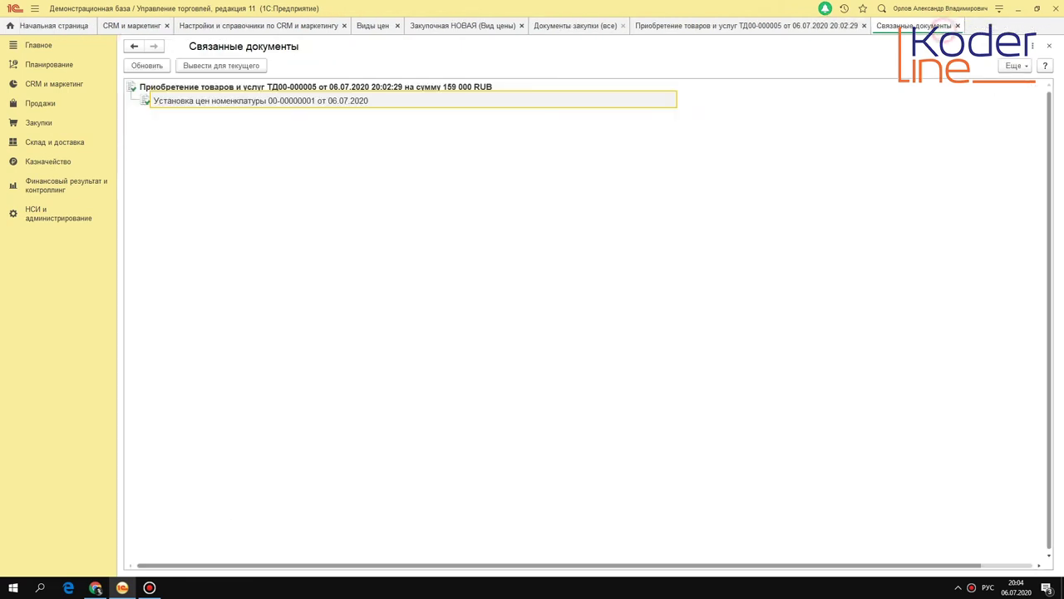
{"action": "left_click", "coordinate": [955, 26]}
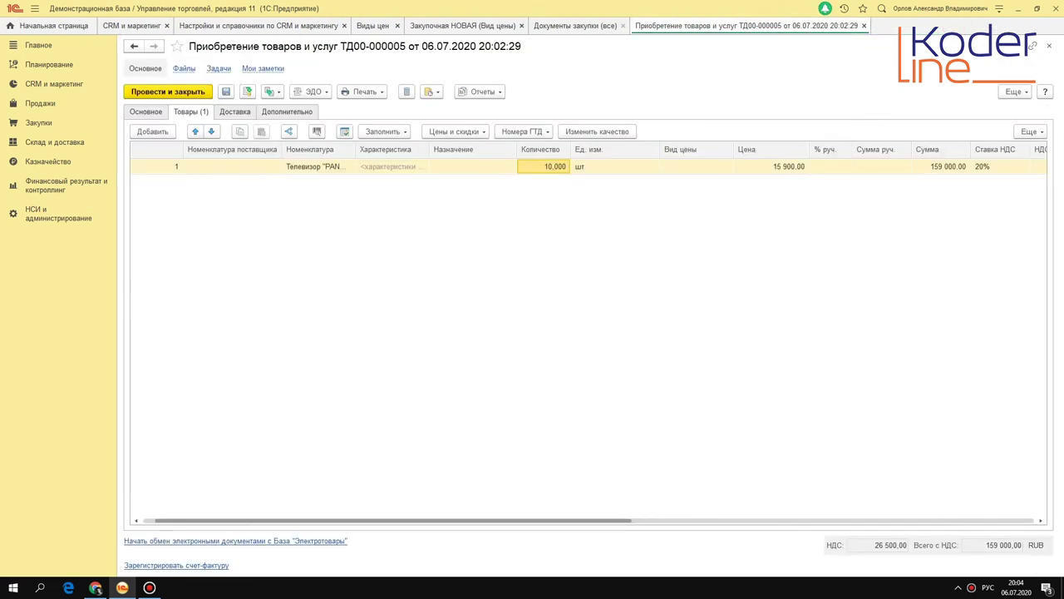
{"action": "left_click", "coordinate": [778, 168]}
{"action": "left_click", "coordinate": [864, 26]}
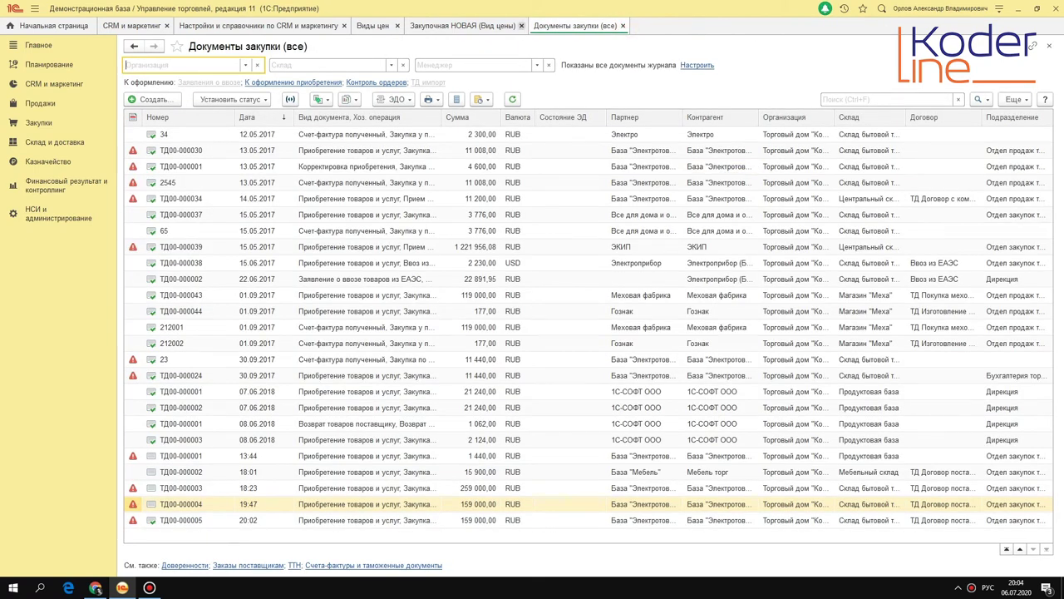
{"action": "left_click", "coordinate": [623, 26]}
{"action": "left_click", "coordinate": [521, 26]}
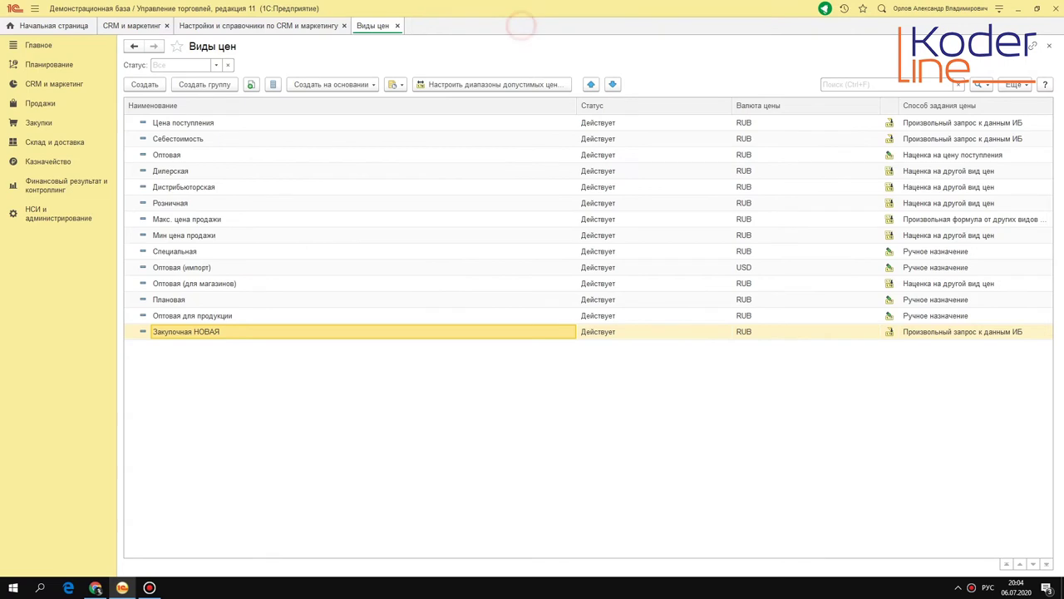
Create a price type named "Оптовая НОВАЯ" with use "При продаже клиентам", save it, and reopen it from the list
{"action": "left_click", "coordinate": [144, 84]}
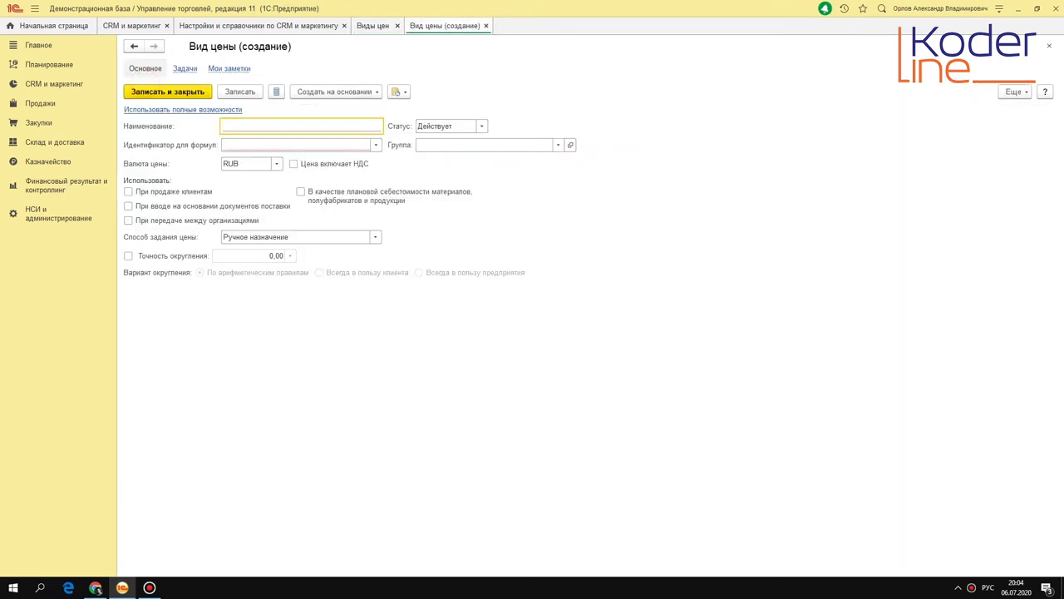
{"action": "type", "text": "Оптовая НОВА"}
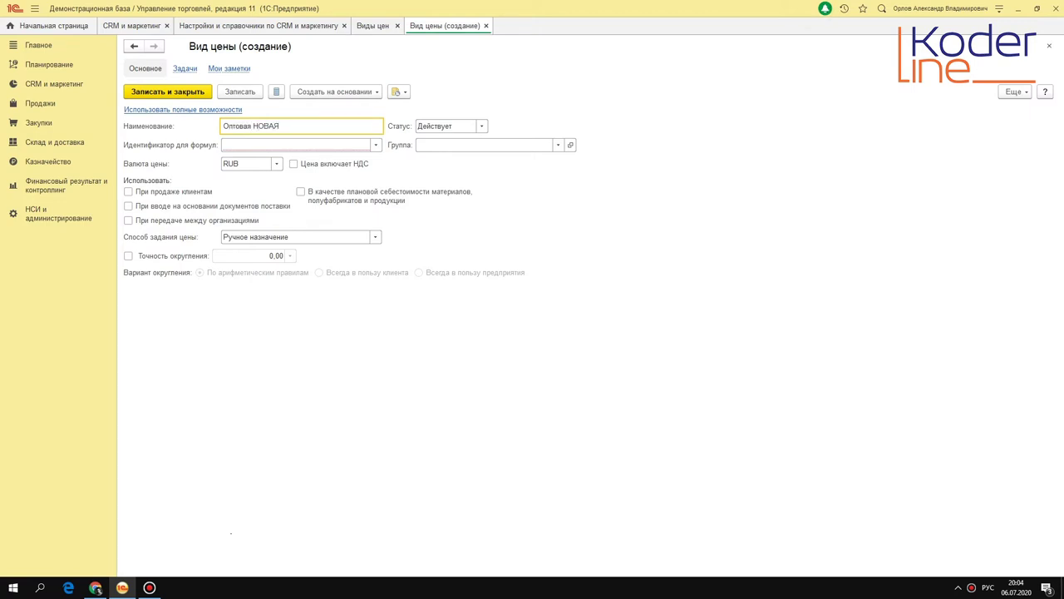
{"action": "type", "text": "Я"}
{"action": "key", "text": "Tab"}
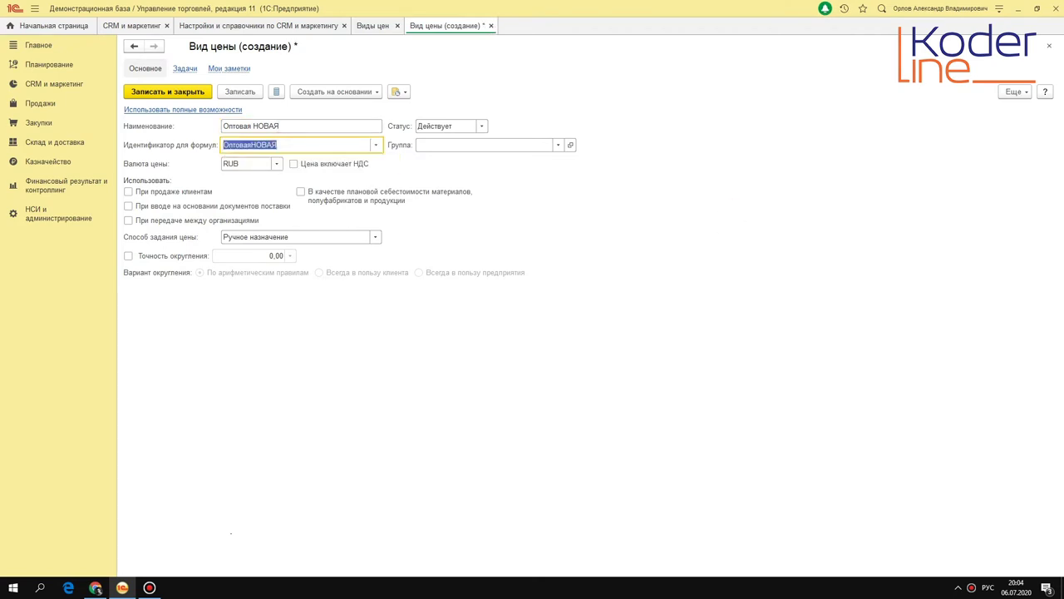
{"action": "left_click", "coordinate": [176, 191]}
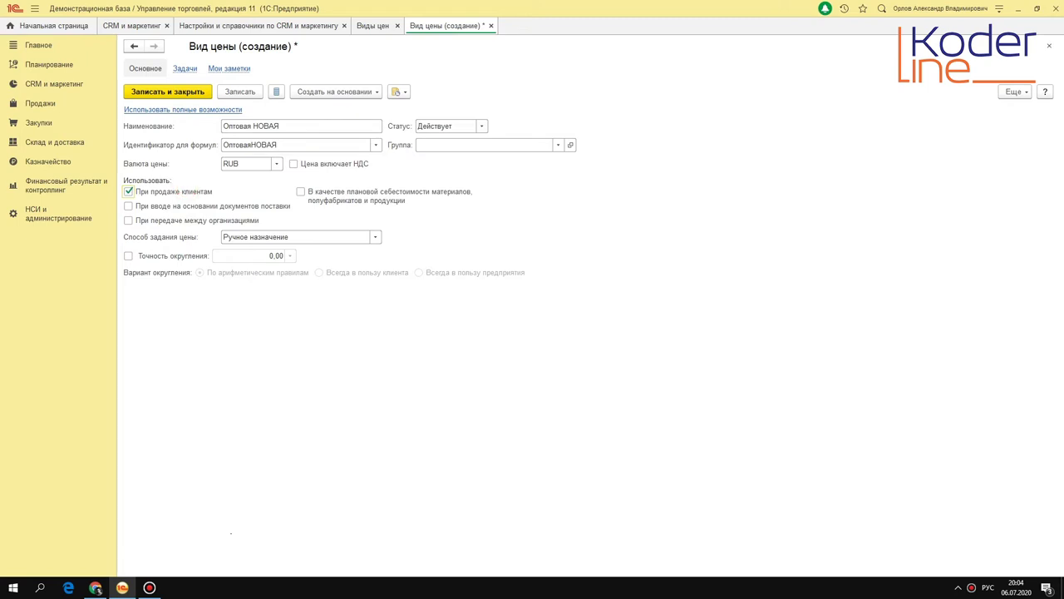
{"action": "left_click", "coordinate": [241, 92]}
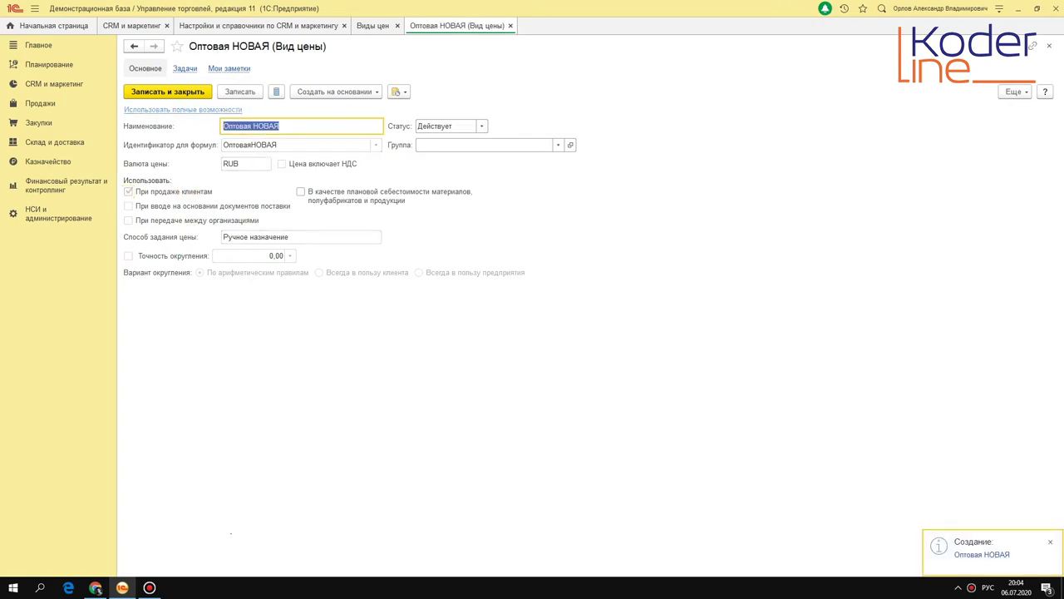
{"action": "left_click", "coordinate": [512, 26]}
{"action": "double_click", "coordinate": [184, 348]}
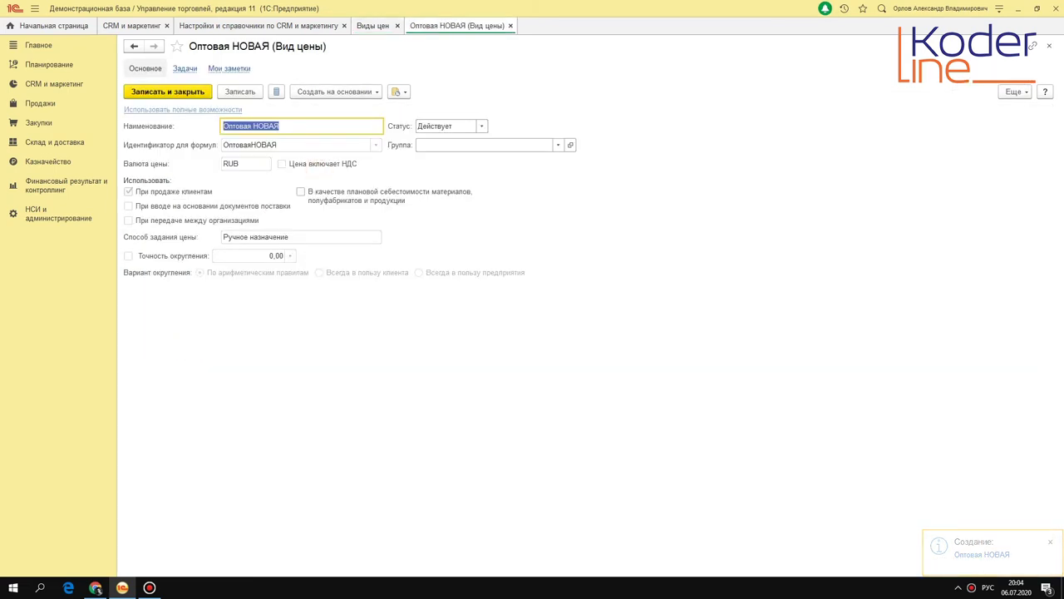
{"action": "left_click", "coordinate": [1014, 92]}
{"action": "left_click", "coordinate": [938, 279]}
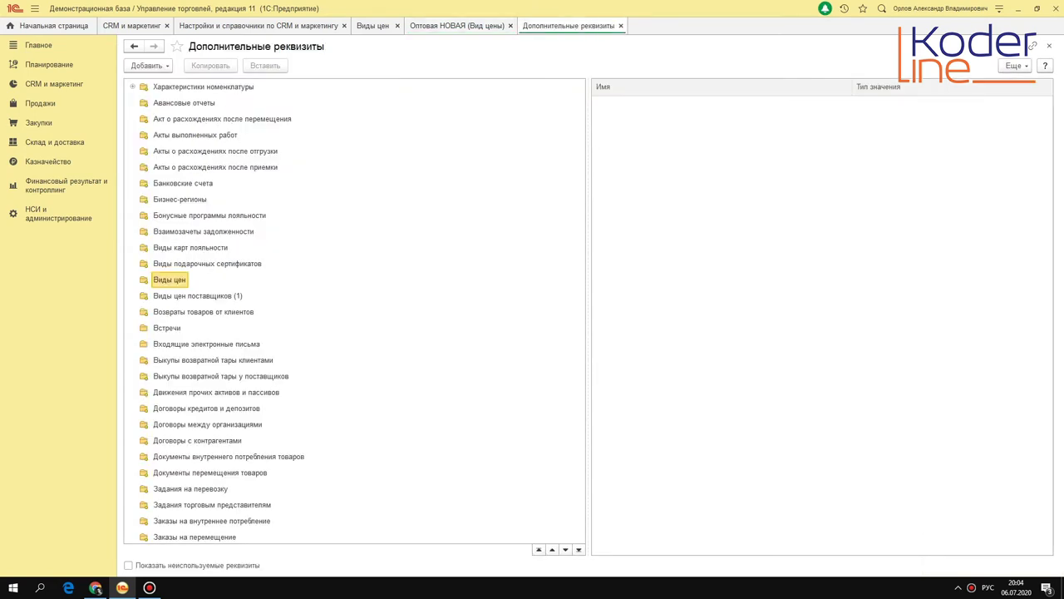
{"action": "left_click", "coordinate": [1050, 46]}
Unlock attribute editing for the "Оптовая НОВАЯ" price type, enable "Цена включает НДС", save it and close its form
{"action": "left_click", "coordinate": [1013, 92]}
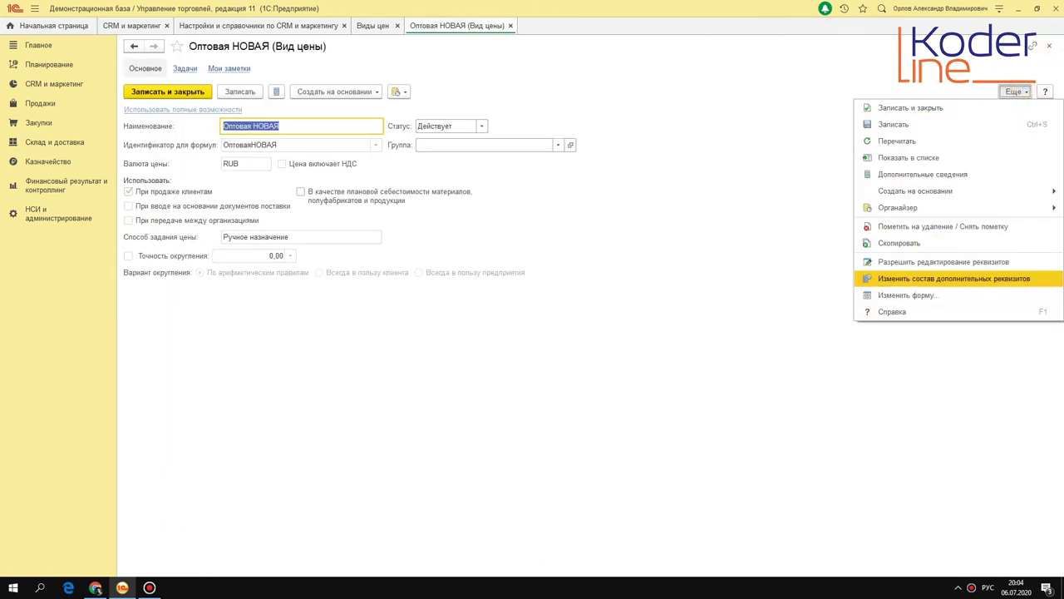
{"action": "left_click", "coordinate": [966, 262]}
{"action": "left_click", "coordinate": [441, 273]}
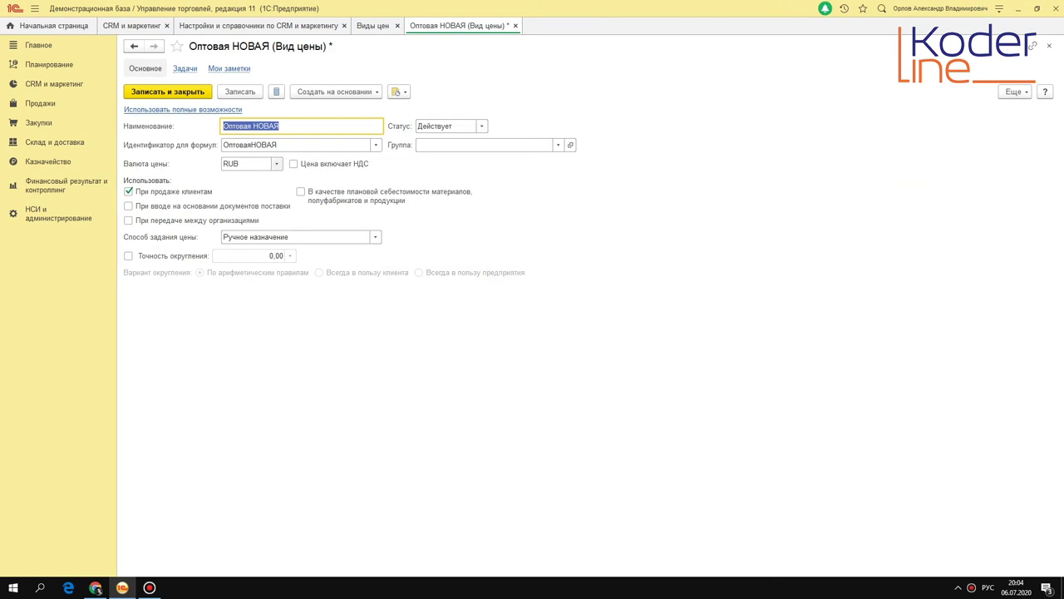
{"action": "left_click", "coordinate": [292, 164]}
{"action": "left_click", "coordinate": [239, 91]}
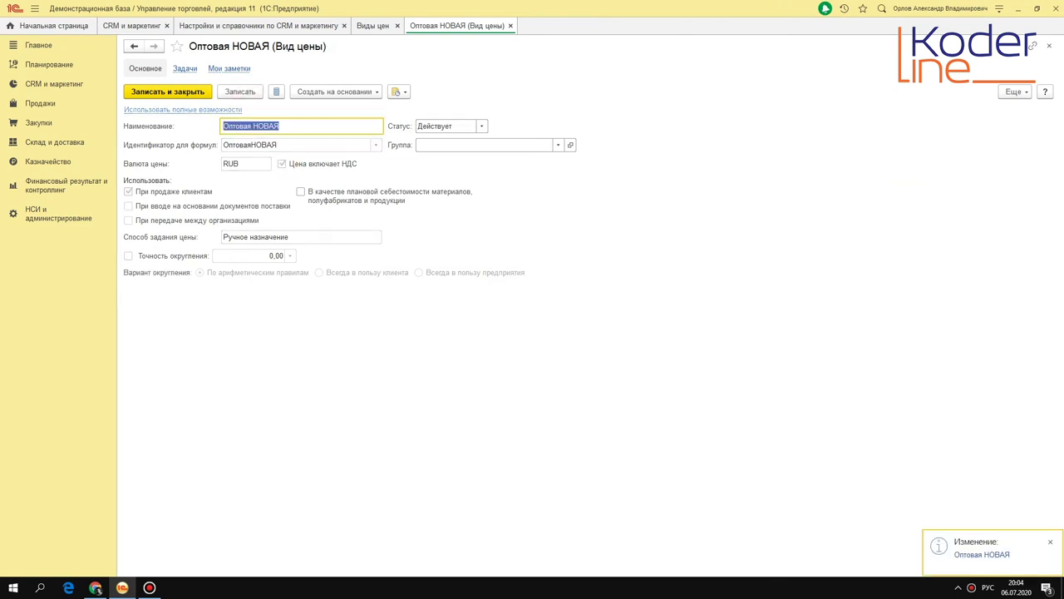
{"action": "left_click", "coordinate": [510, 26]}
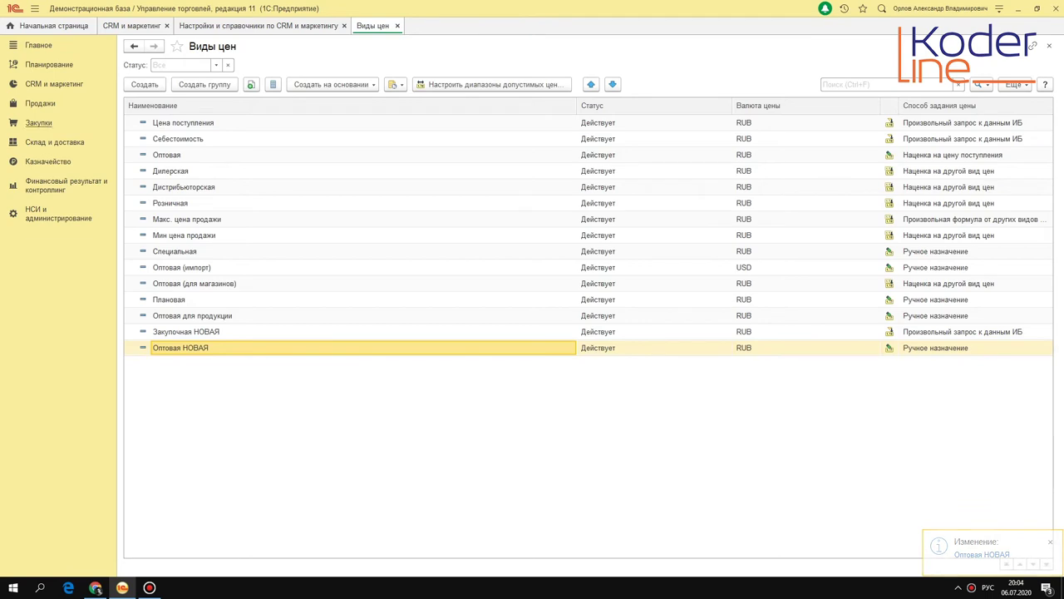
Open the "Цены (прайс-лист)" form and bring up its price-list column settings
{"action": "left_click", "coordinate": [54, 84]}
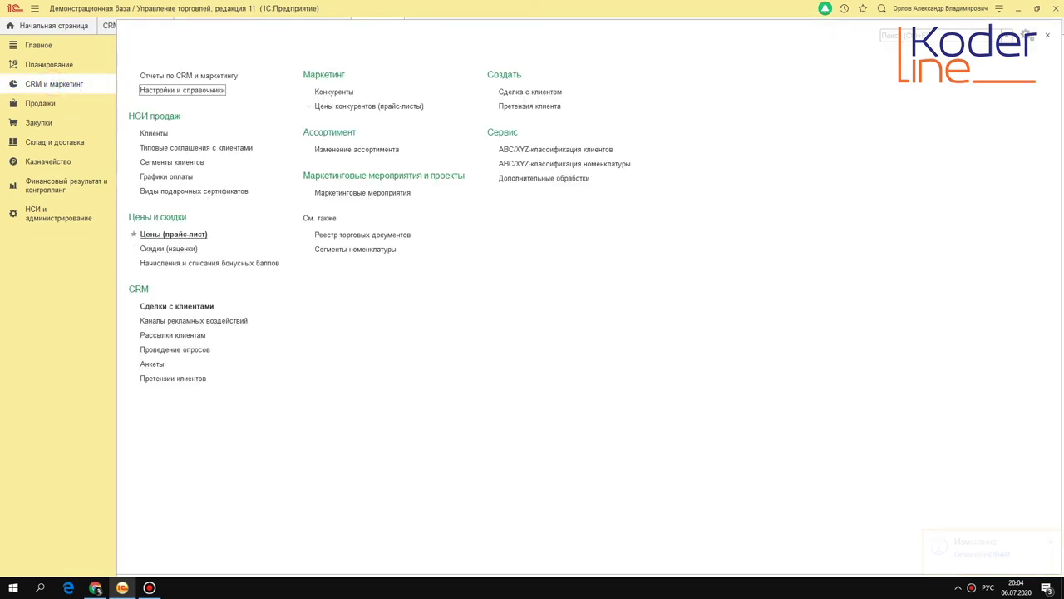
{"action": "left_click", "coordinate": [175, 235]}
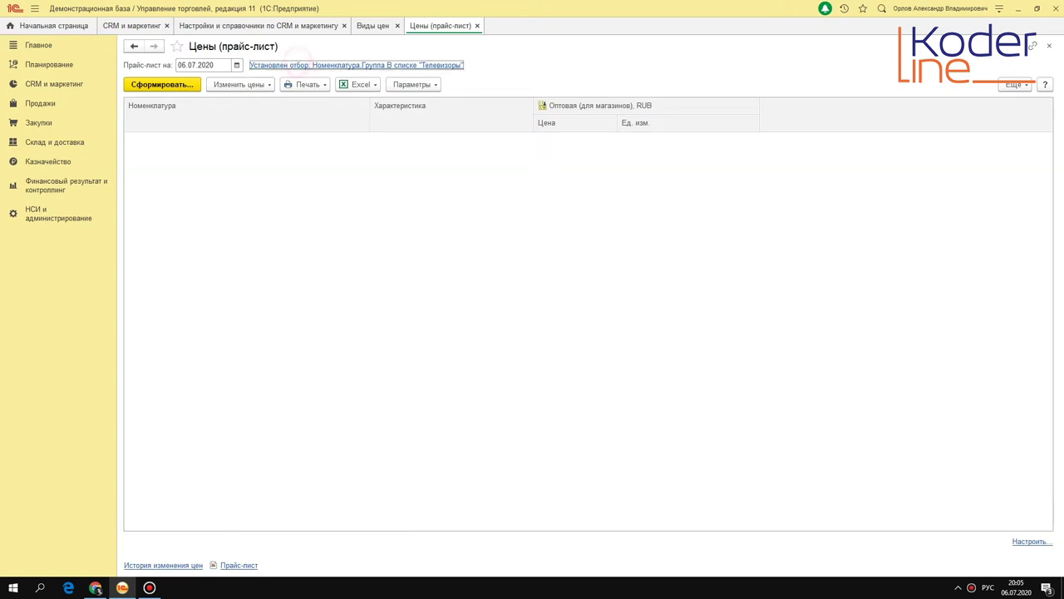
{"action": "left_click", "coordinate": [298, 65]}
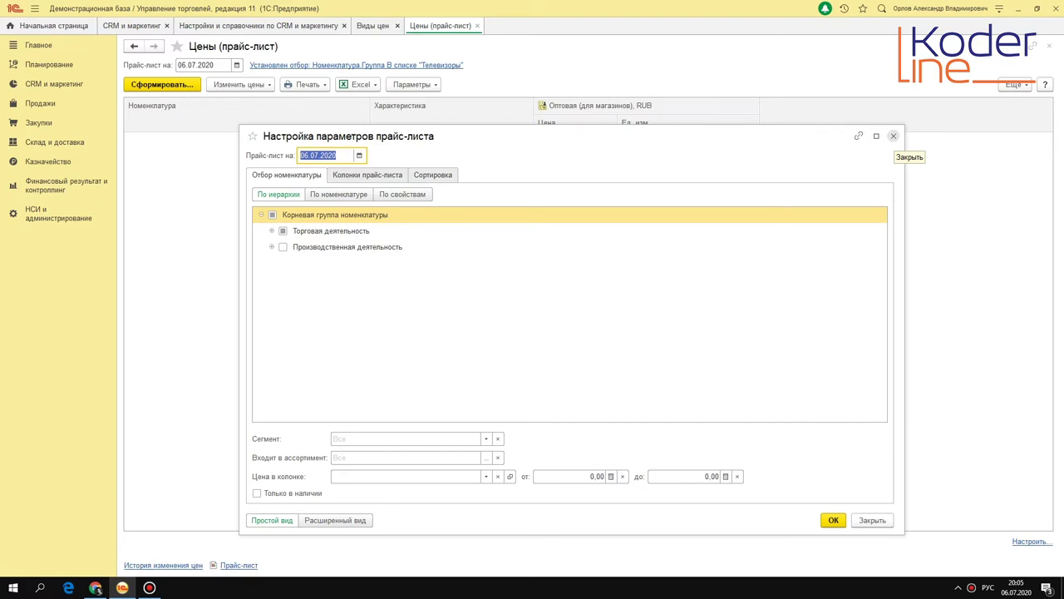
{"action": "left_click", "coordinate": [895, 136]}
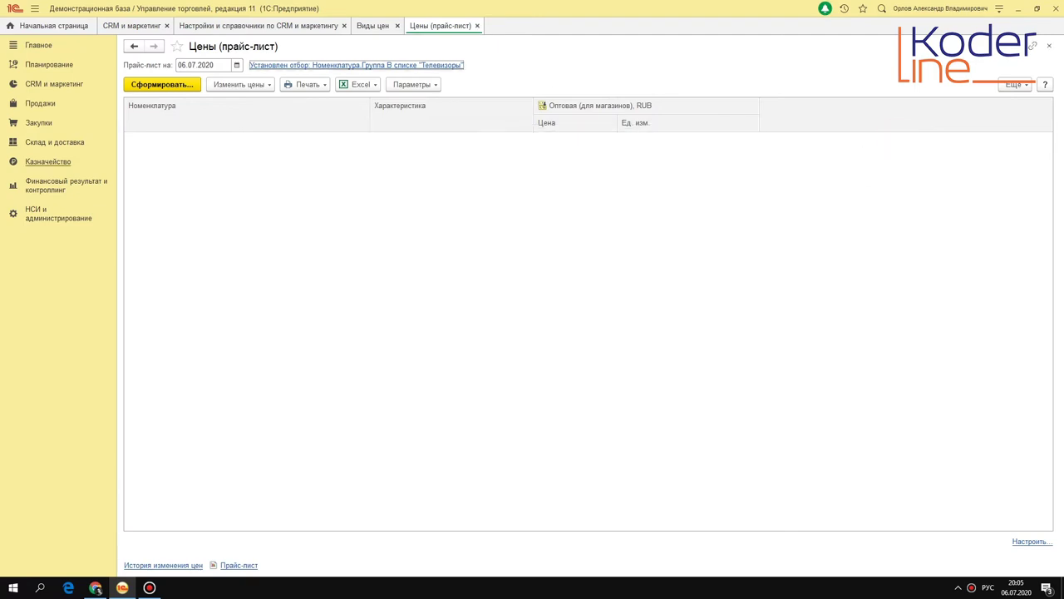
{"action": "left_click", "coordinate": [162, 84]}
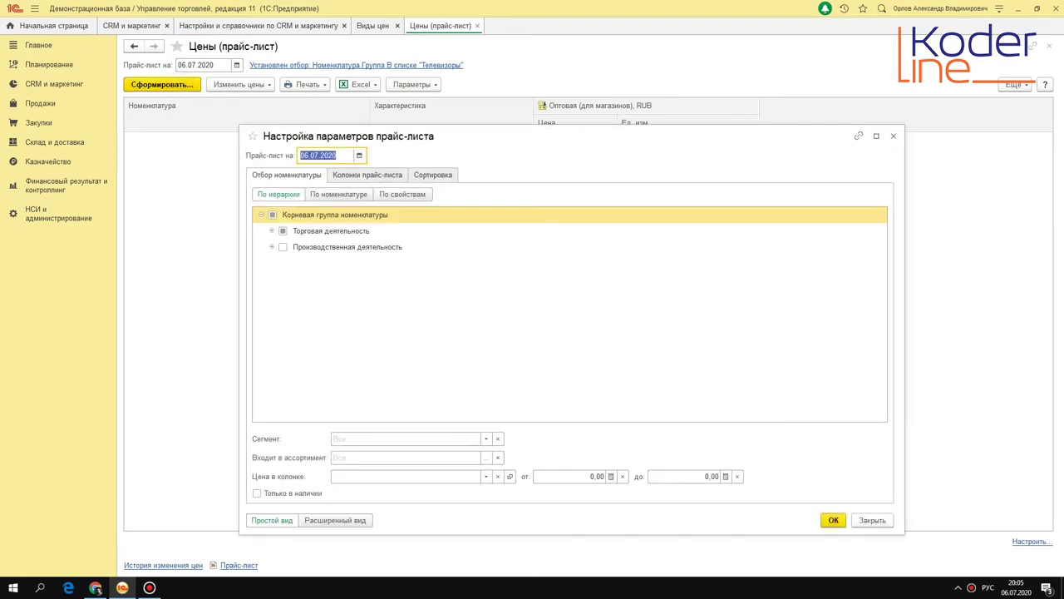
{"action": "left_click", "coordinate": [366, 174]}
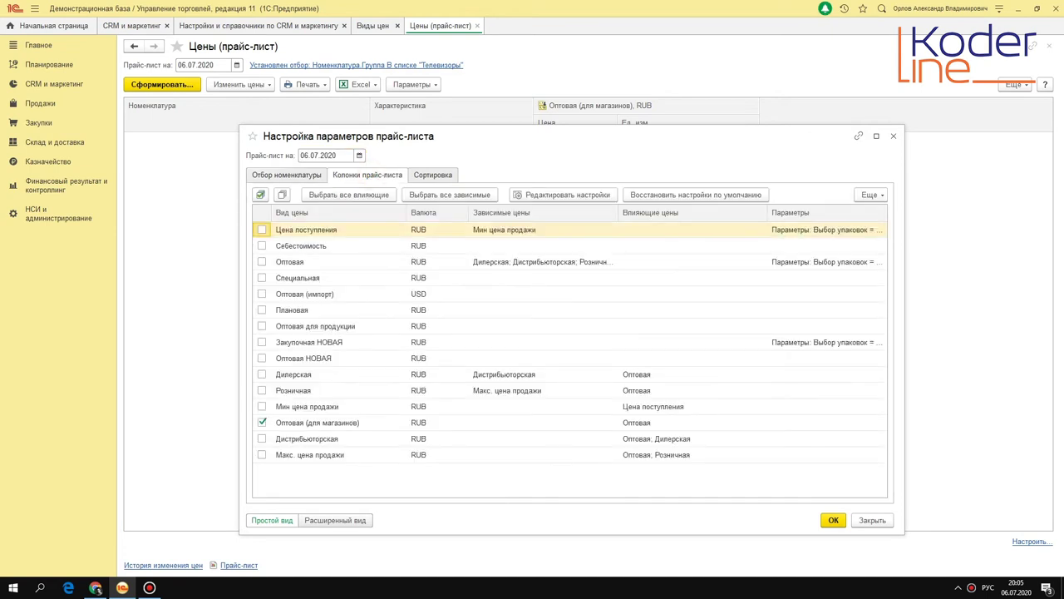
Include "Оптовая НОВАЯ" together with "Оптовая (для магазинов)" as price-list columns and generate the price list
{"action": "left_click", "coordinate": [262, 423]}
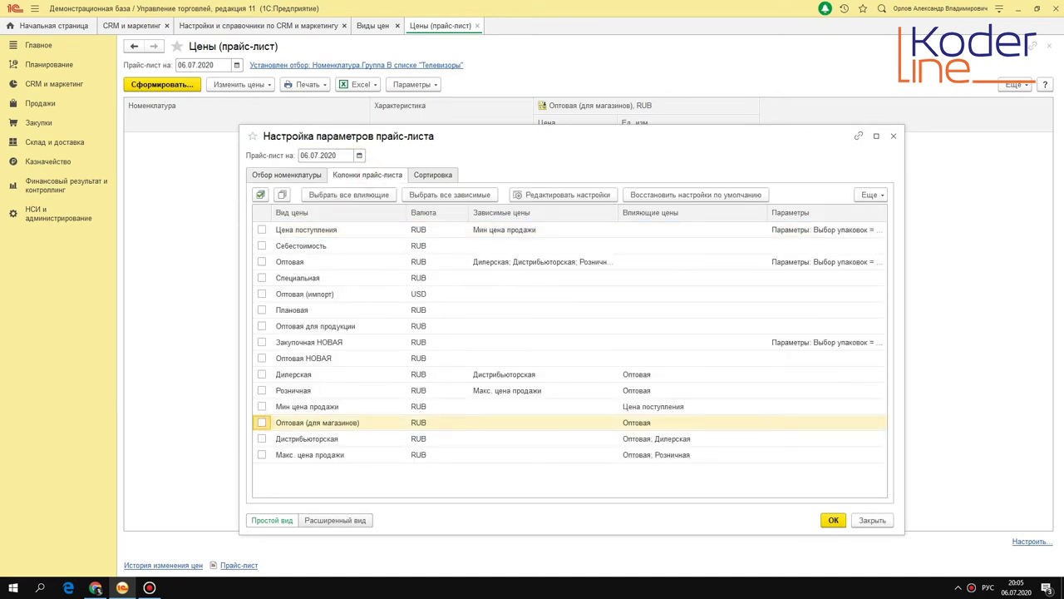
{"action": "left_click", "coordinate": [262, 423]}
{"action": "left_click", "coordinate": [253, 358]}
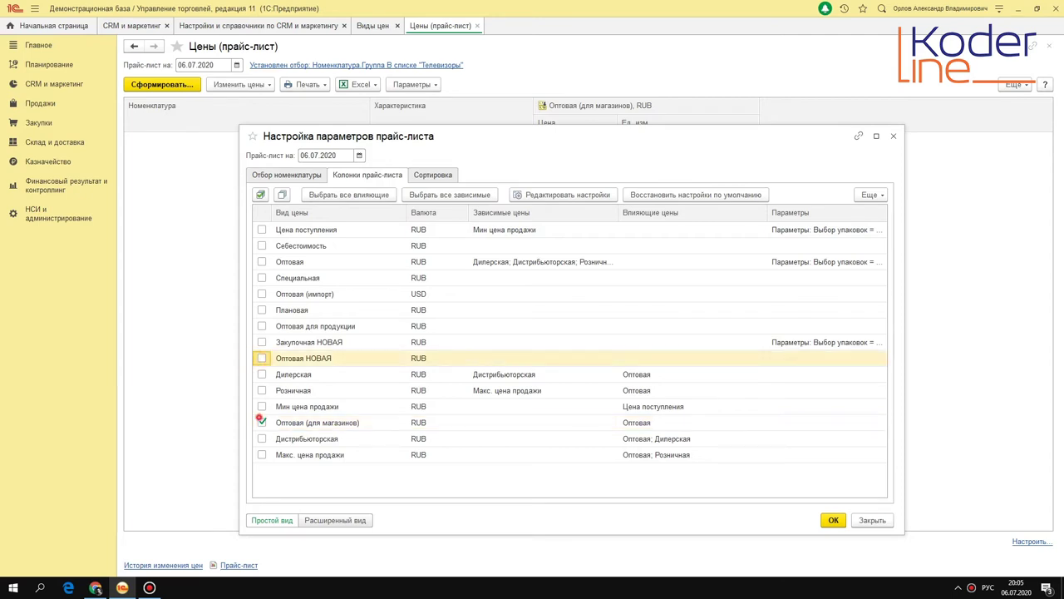
{"action": "left_click", "coordinate": [254, 423]}
{"action": "left_click", "coordinate": [262, 423]}
{"action": "left_click", "coordinate": [262, 357]}
{"action": "left_click", "coordinate": [262, 423]}
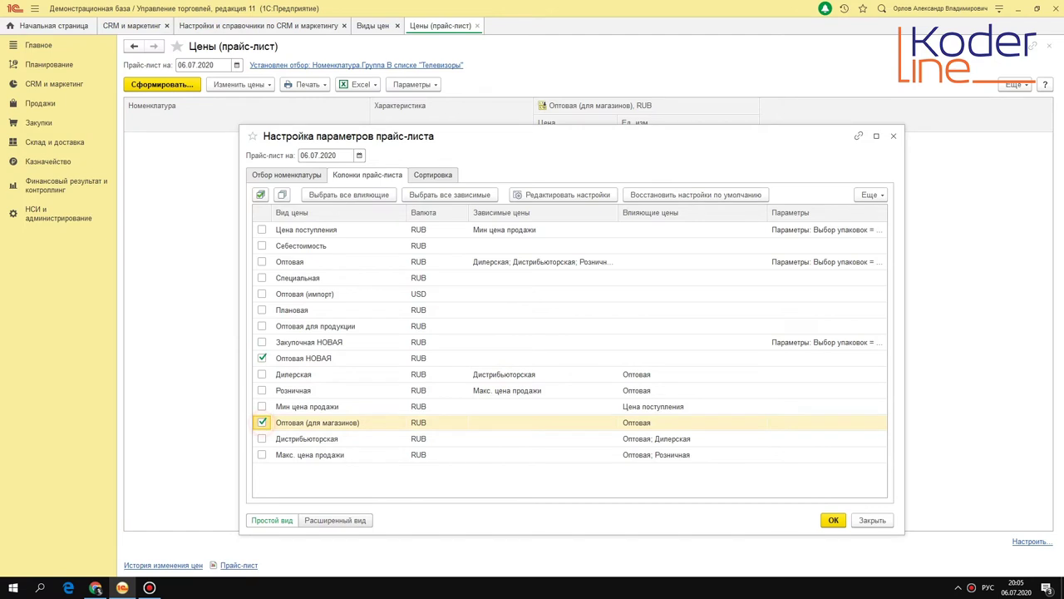
{"action": "left_click", "coordinate": [834, 520]}
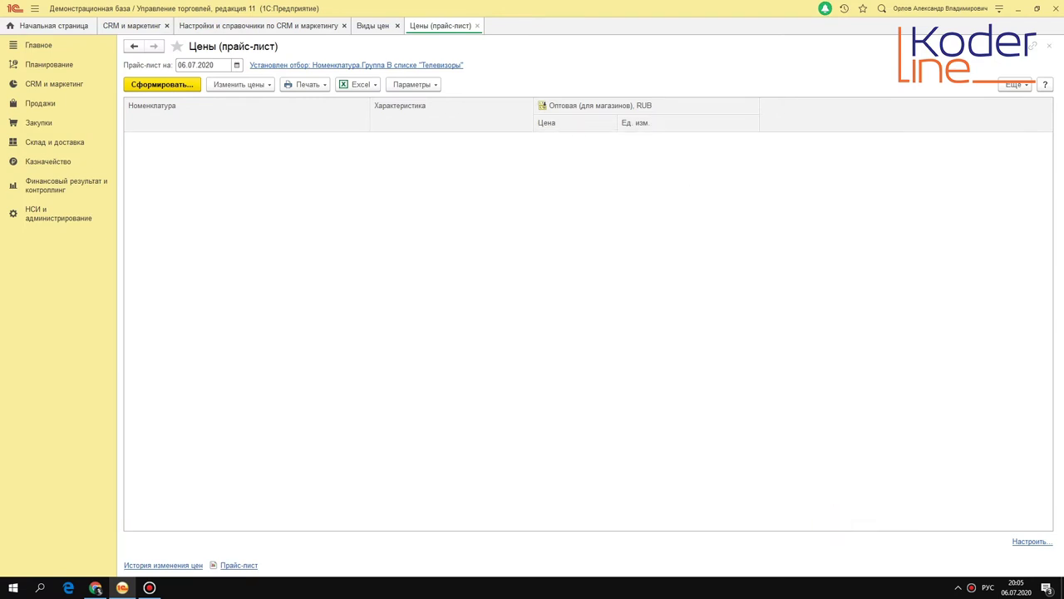
Set the "Оптовая НОВАЯ" price of Телевизор "PANASONIC" to 21 500 RUB
{"action": "left_click", "coordinate": [706, 158]}
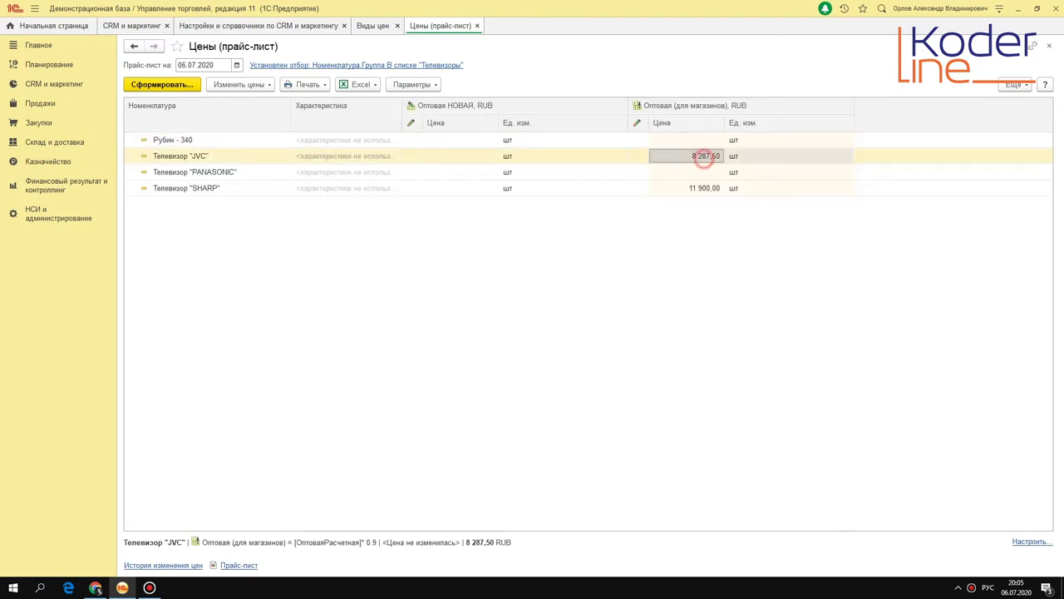
{"action": "left_click", "coordinate": [701, 188]}
{"action": "left_click", "coordinate": [182, 173]}
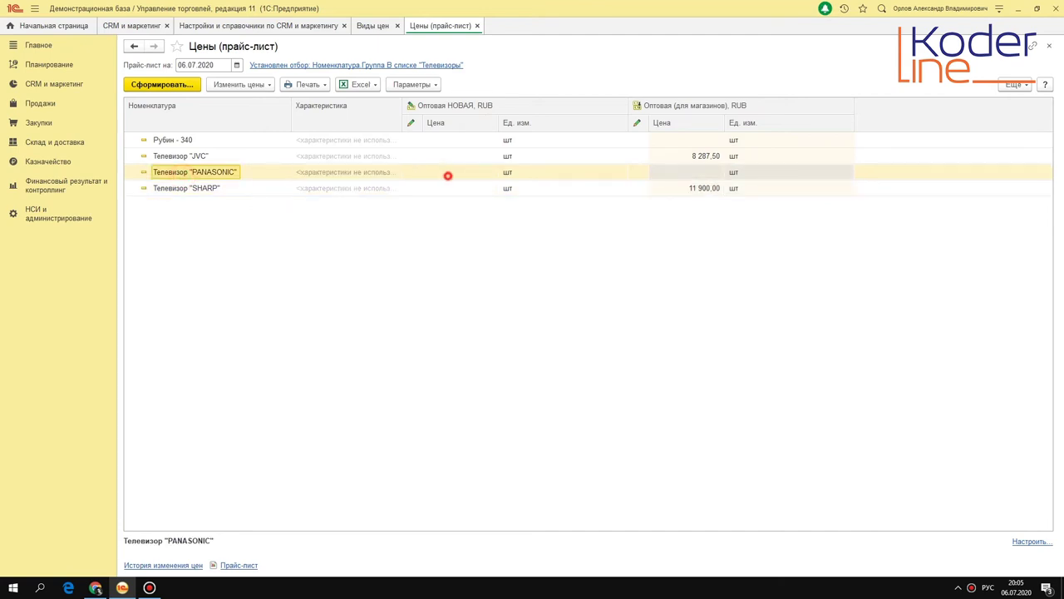
{"action": "double_click", "coordinate": [447, 173]}
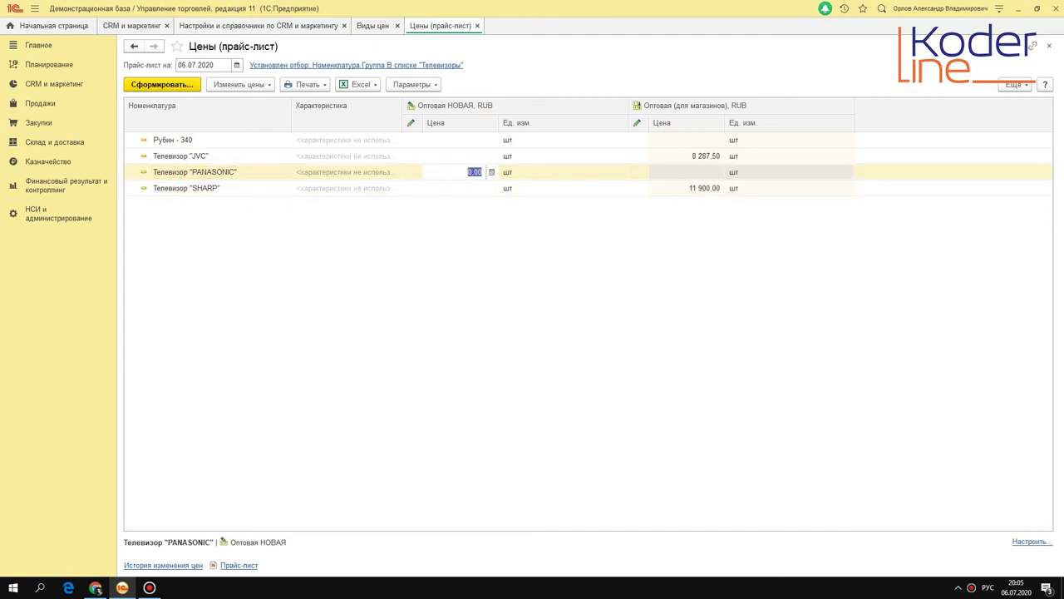
{"action": "type", "text": "29500"}
{"action": "key", "text": "Return"}
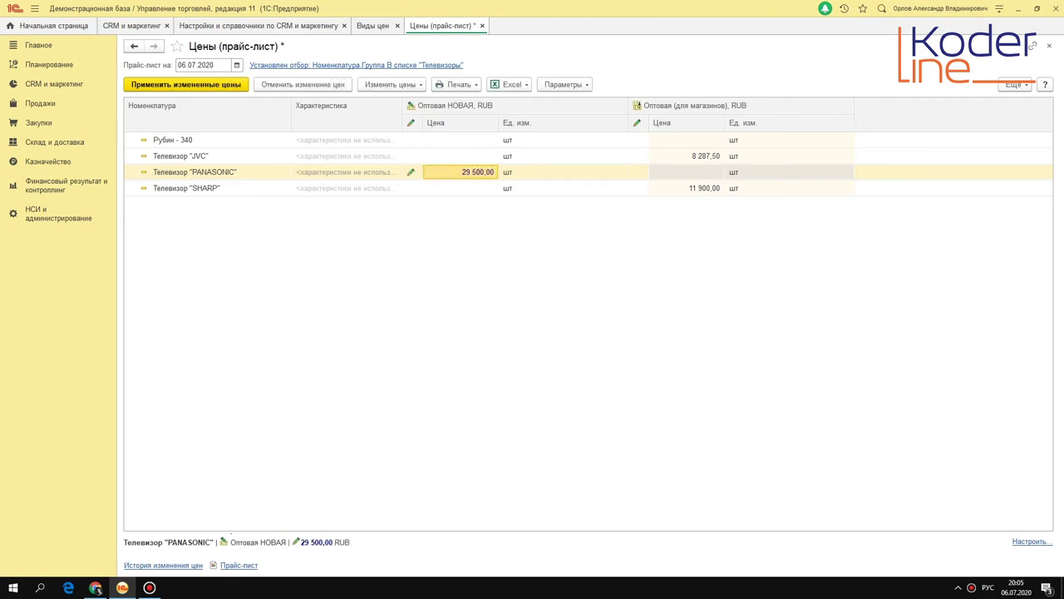
{"action": "left_click", "coordinate": [478, 165]}
{"action": "type", "text": "21 500"}
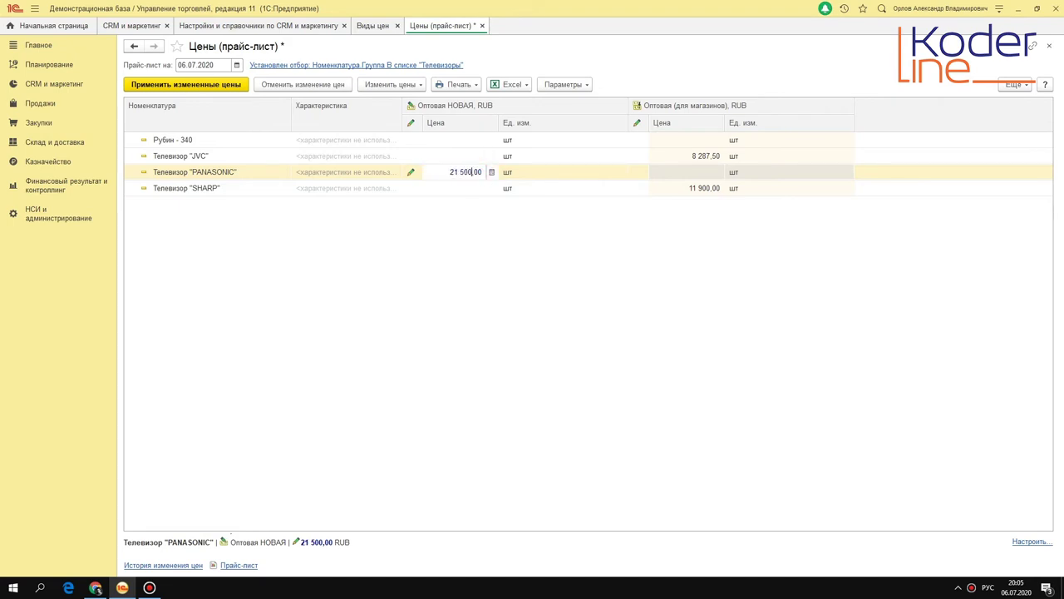
{"action": "key", "text": "Return"}
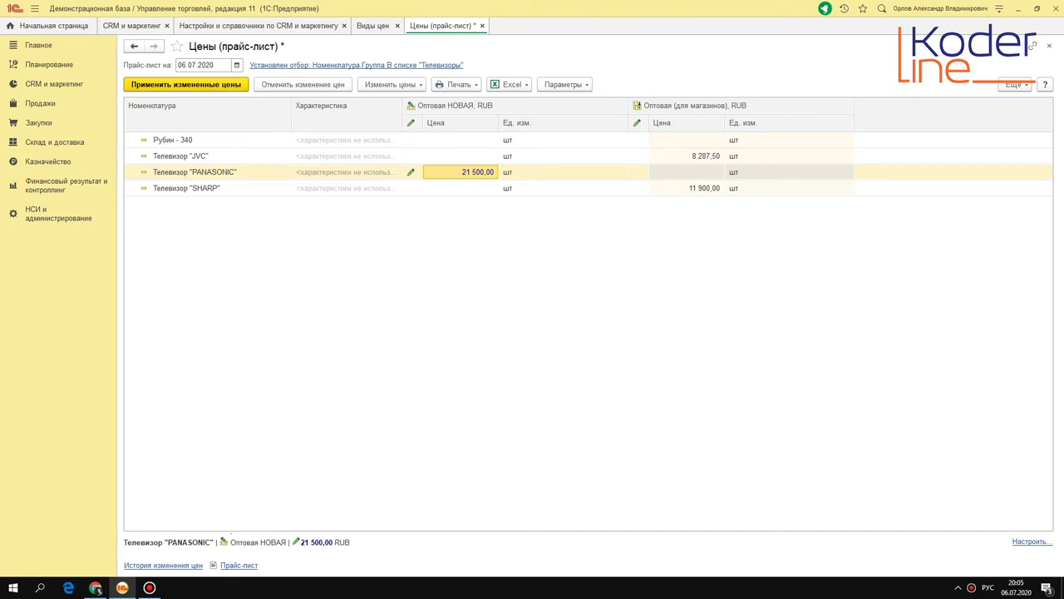
Set the "Оптовая НОВАЯ" prices to 8 500 RUB for Телевизор "JVC" and 11 450 RUB for Телевизор "SHARP"
{"action": "left_click", "coordinate": [478, 157]}
{"action": "type", "text": "8 "}
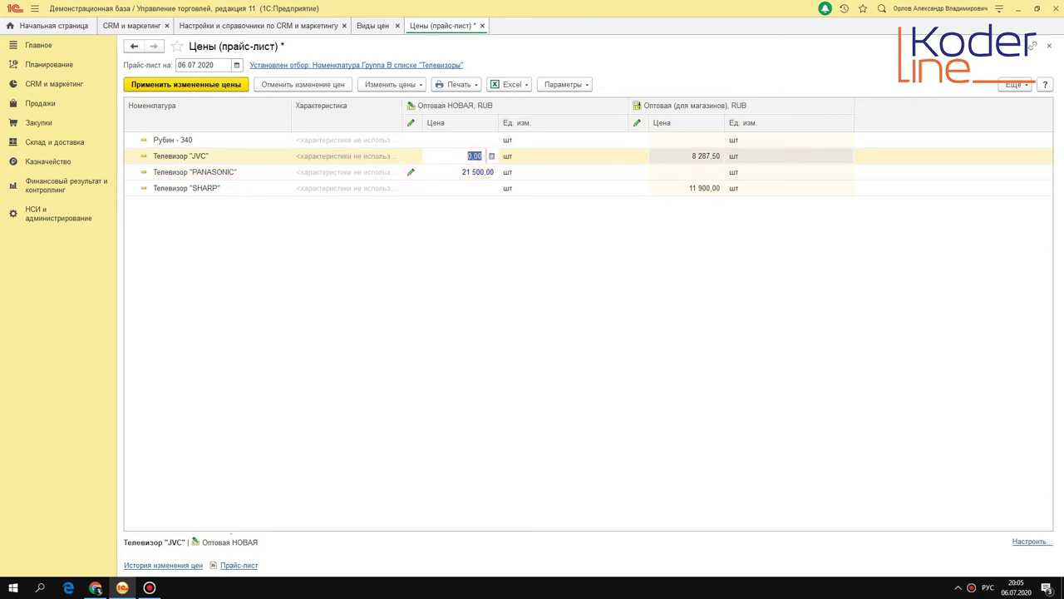
{"action": "type", "text": "500"}
{"action": "key", "text": "Return"}
{"action": "left_click", "coordinate": [470, 188]}
{"action": "type", "text": "120"}
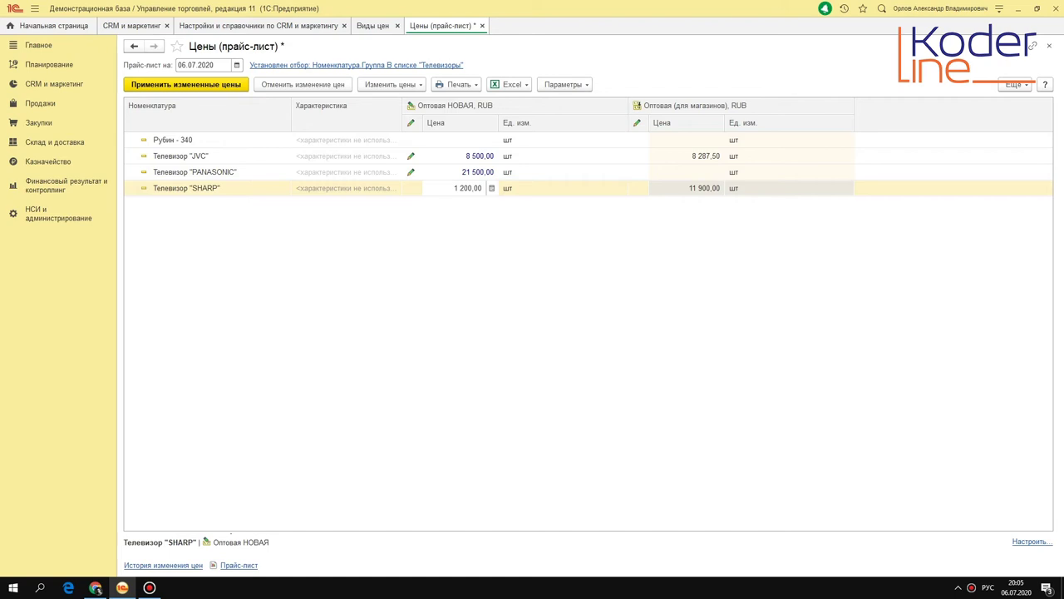
{"action": "left_click_drag", "start_coordinate": [454, 188], "coordinate": [482, 188]}
{"action": "type", "text": "11 450"}
{"action": "key", "text": "Return"}
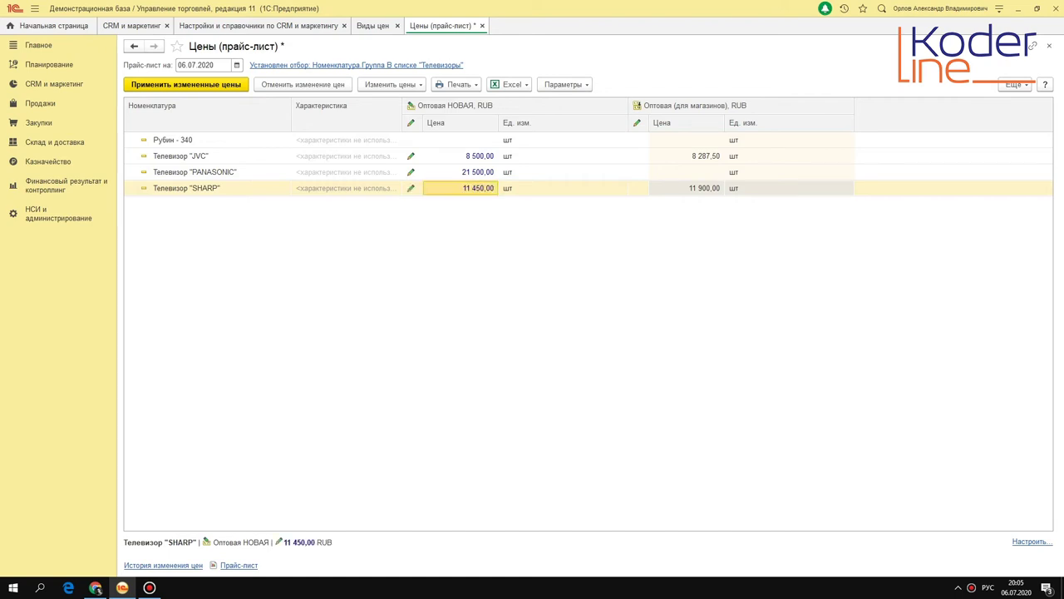
Set the "Оптовая (для магазинов)" price of Телевизор "SHARP" to 12 250 RUB
{"action": "left_click", "coordinate": [478, 158]}
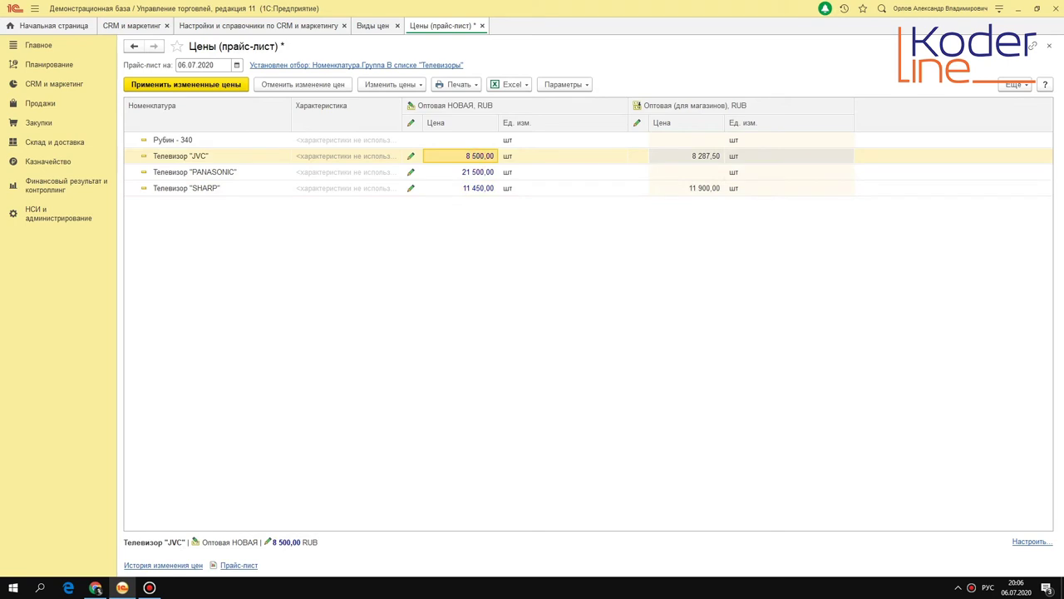
{"action": "double_click", "coordinate": [691, 188]}
{"action": "type", "text": "12250"}
{"action": "key", "text": "Return"}
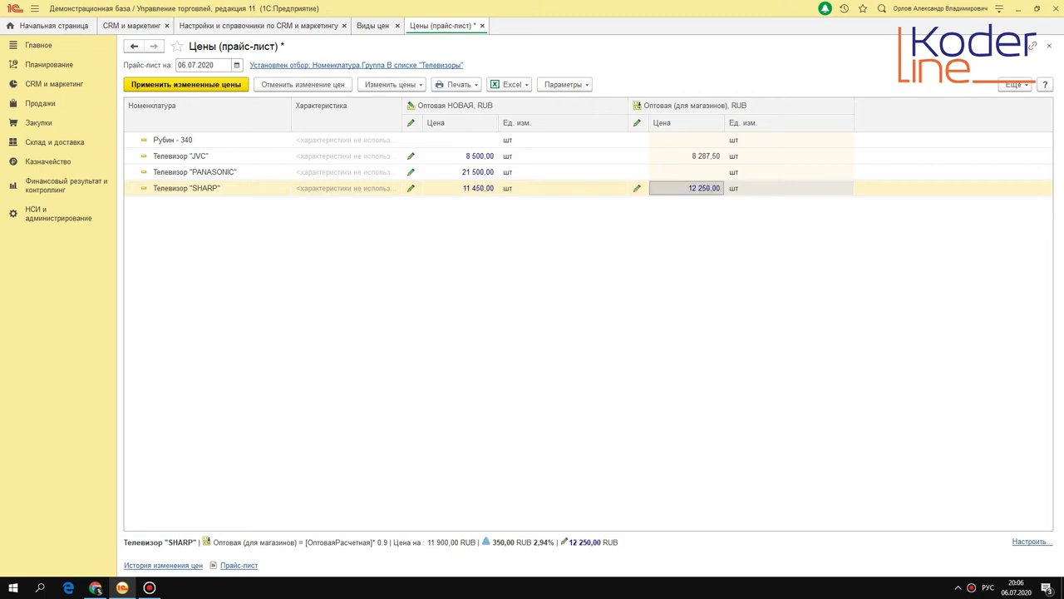
{"action": "key", "text": "Return"}
{"action": "key", "text": "Return"}
Set the "Оптовая (для магазинов)" price of Телевизор "SHARP" to 11 500 RUB
{"action": "double_click", "coordinate": [694, 190]}
{"action": "type", "text": "11 500"}
{"action": "key", "text": "Return"}
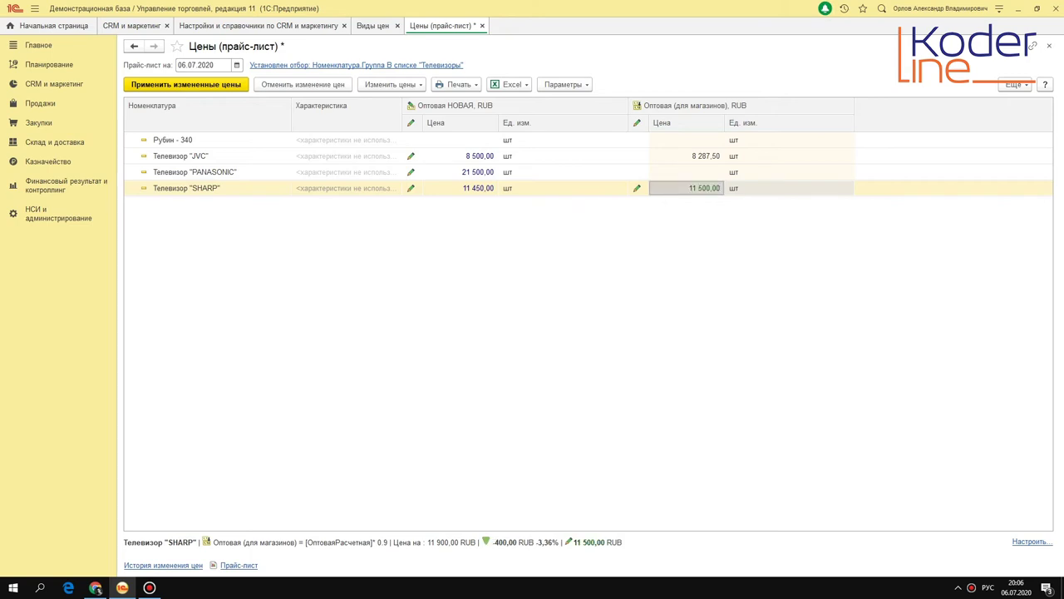
{"action": "double_click", "coordinate": [680, 188]}
{"action": "left_click", "coordinate": [300, 271]}
{"action": "left_click", "coordinate": [532, 188]}
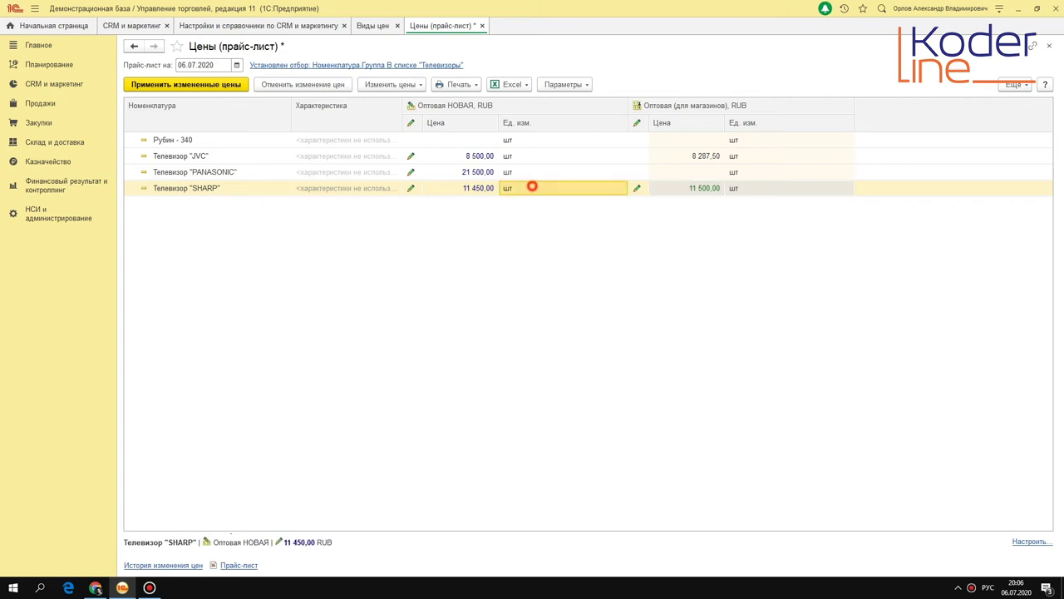
{"action": "left_click", "coordinate": [637, 188]}
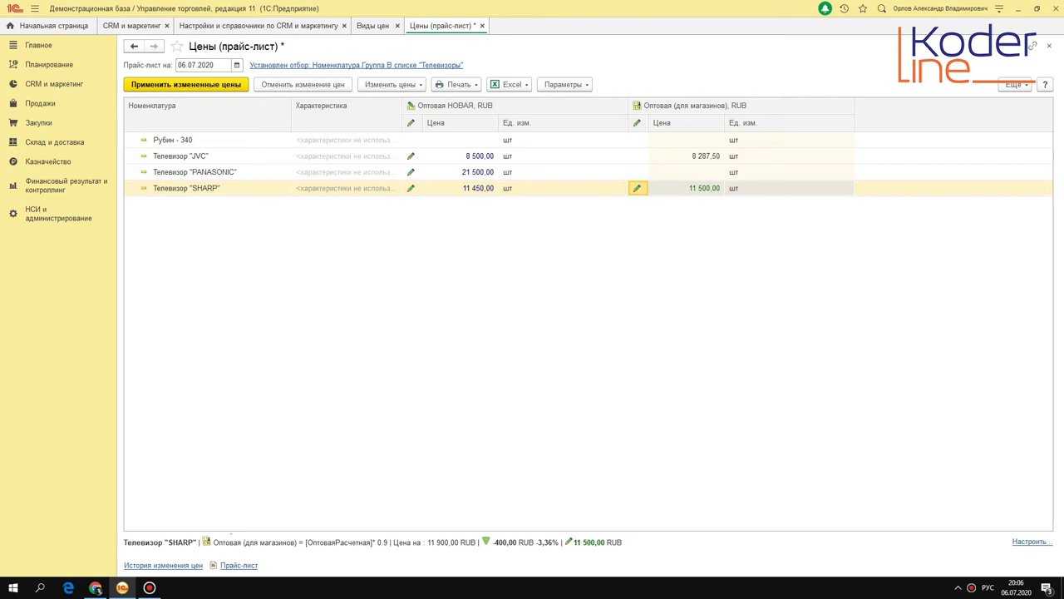
Apply the changed prices with the comment "телевизоры" and the action "Записать и провести"
{"action": "left_click", "coordinate": [472, 155]}
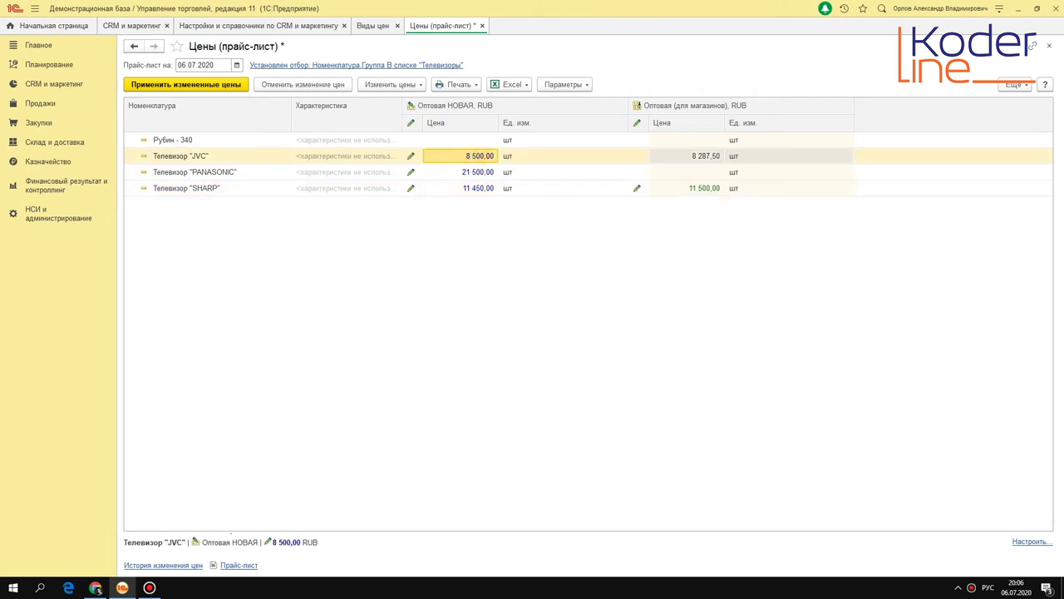
{"action": "left_click", "coordinate": [466, 171]}
{"action": "left_click", "coordinate": [167, 84]}
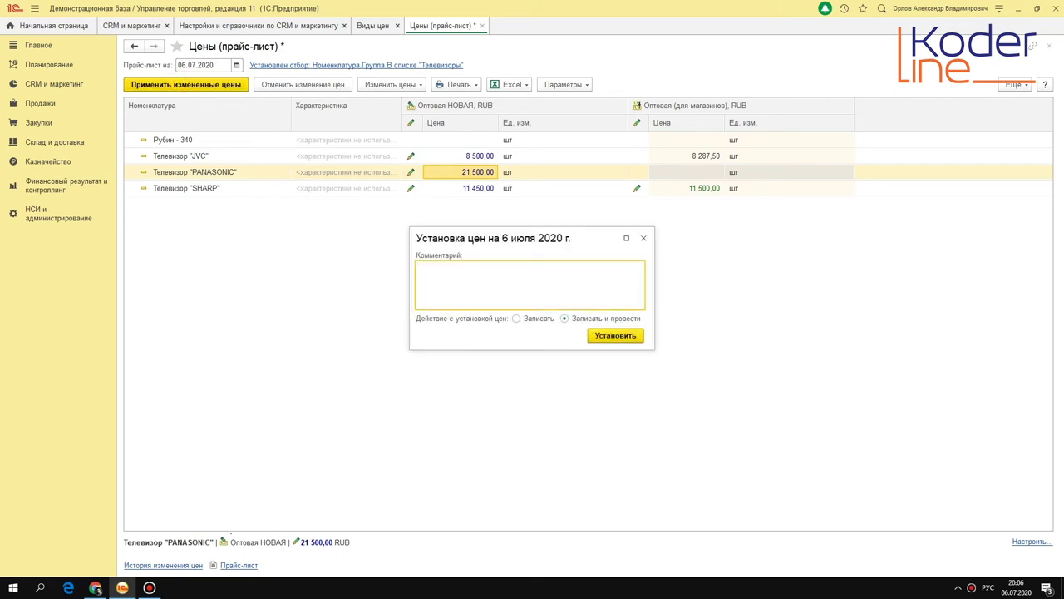
{"action": "left_click", "coordinate": [492, 283]}
{"action": "type", "text": "телевизоры"}
{"action": "left_click", "coordinate": [616, 334]}
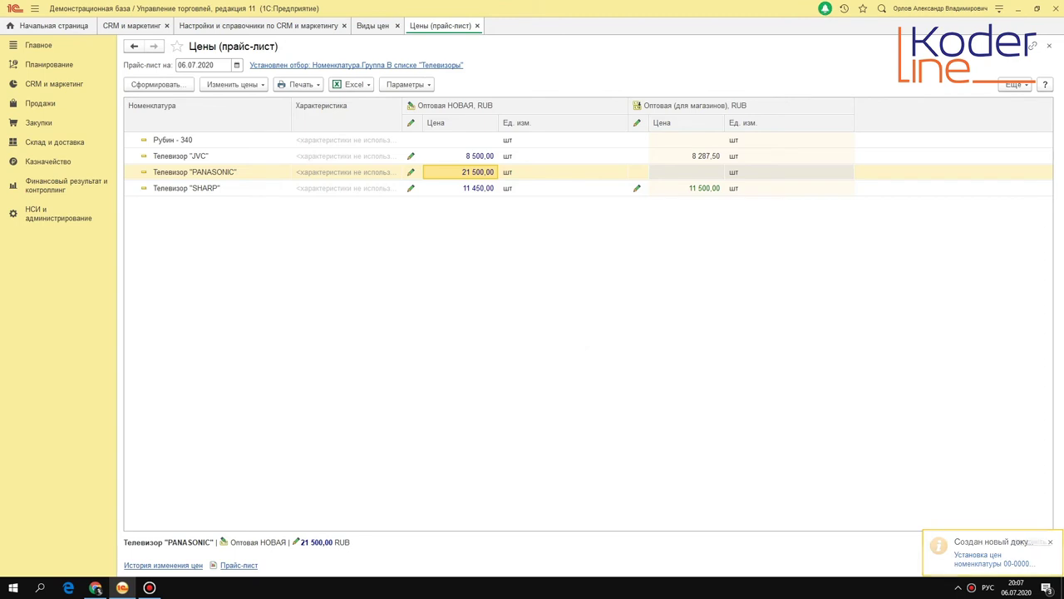
Open the price change history and view the price-setting document of 06.07.2020 commented "телевизоры"
{"action": "left_click", "coordinate": [163, 565]}
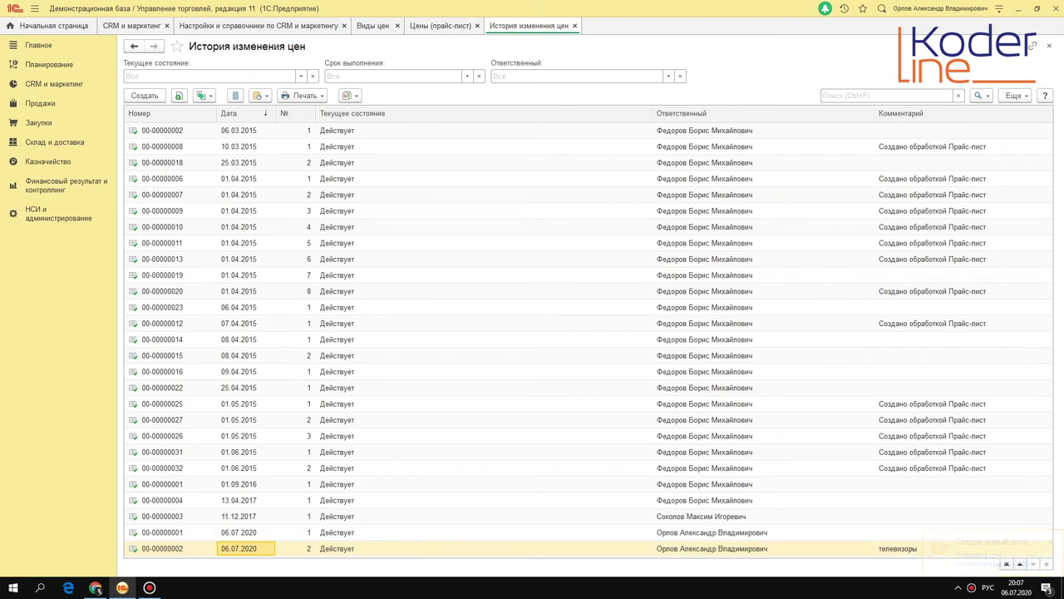
{"action": "left_click", "coordinate": [333, 548]}
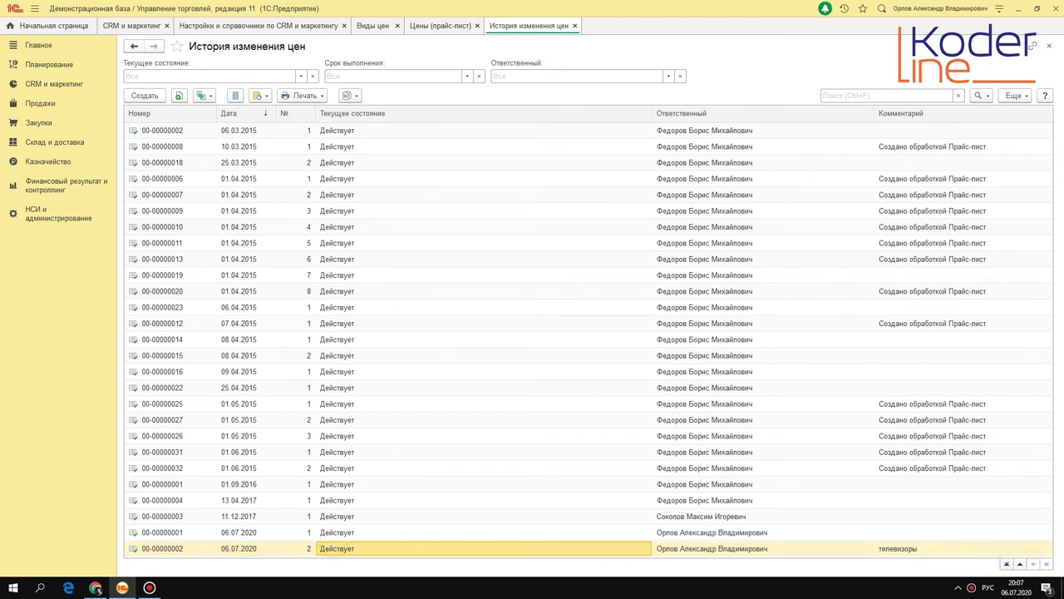
{"action": "double_click", "coordinate": [344, 550]}
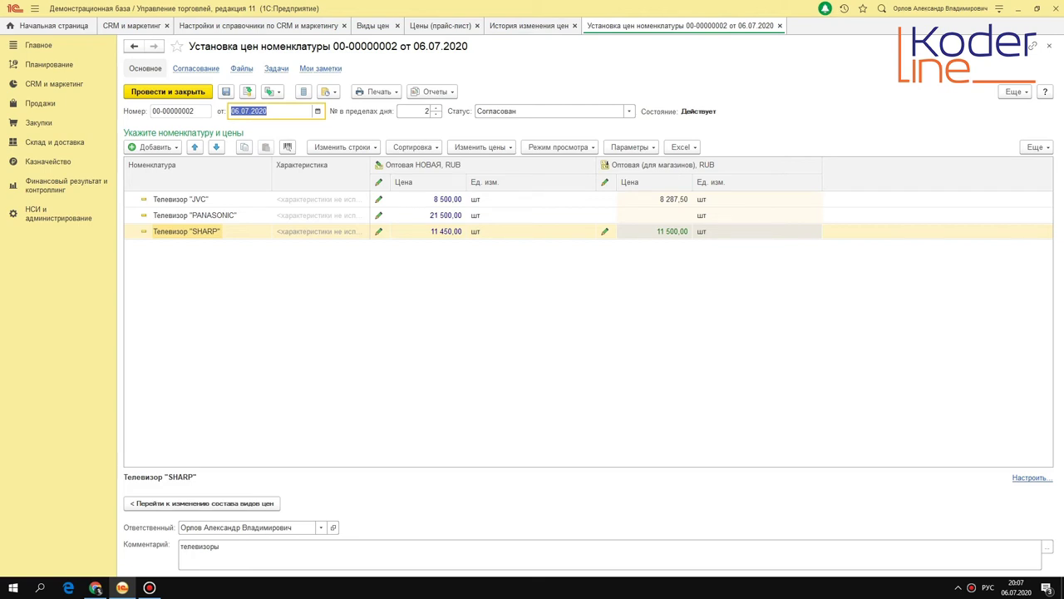
Create a "Реализация товаров и услуг" sales document for the client "Все для дома Магазин" and open its goods table
{"action": "left_click", "coordinate": [40, 103]}
{"action": "left_click", "coordinate": [187, 219]}
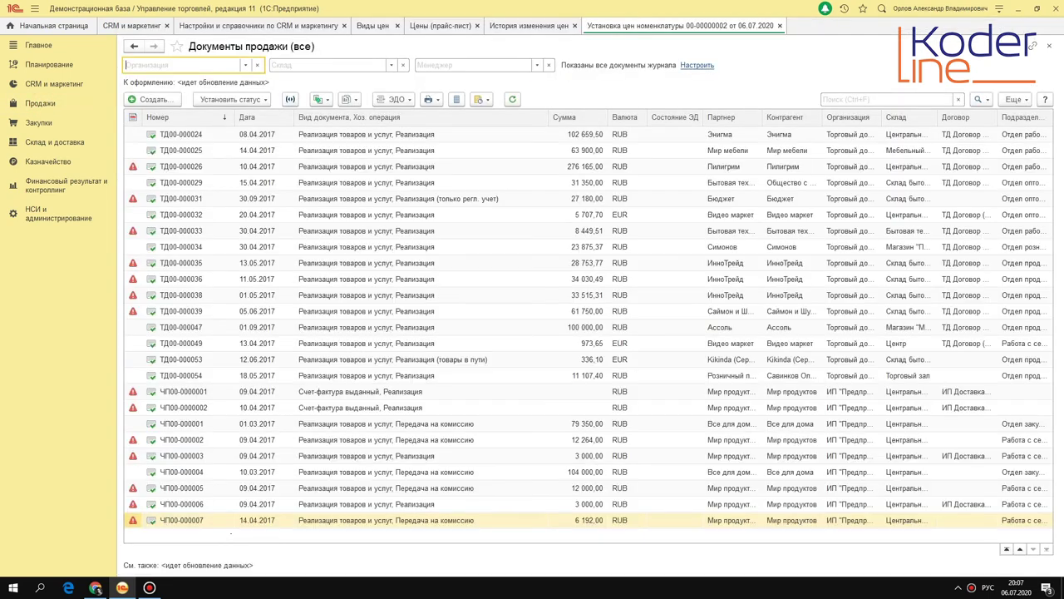
{"action": "left_click", "coordinate": [154, 99]}
{"action": "double_click", "coordinate": [481, 309]}
{"action": "left_click", "coordinate": [299, 185]}
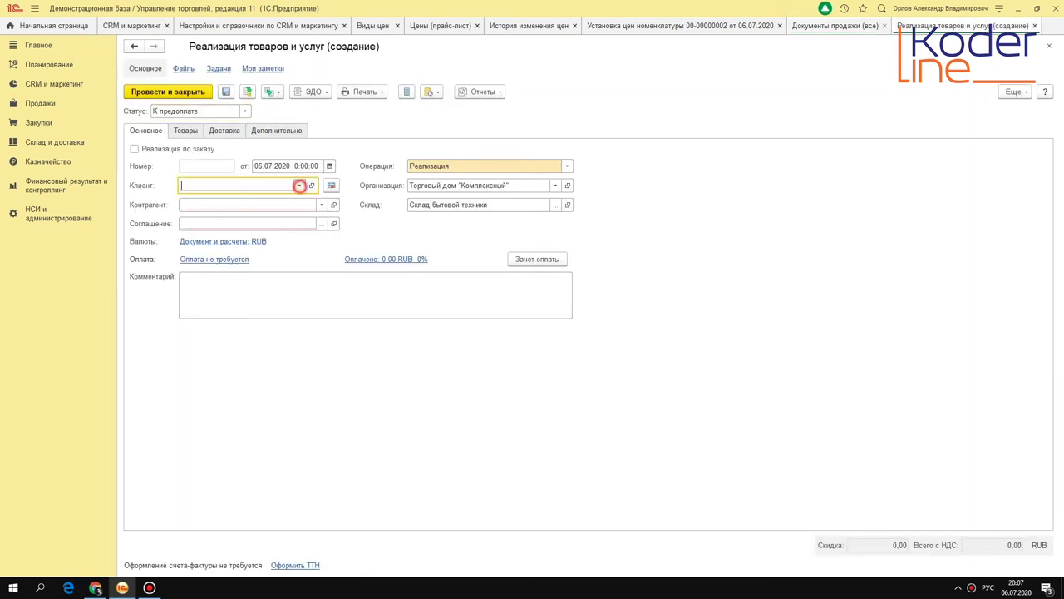
{"action": "left_click", "coordinate": [300, 186]}
{"action": "left_click", "coordinate": [263, 200]}
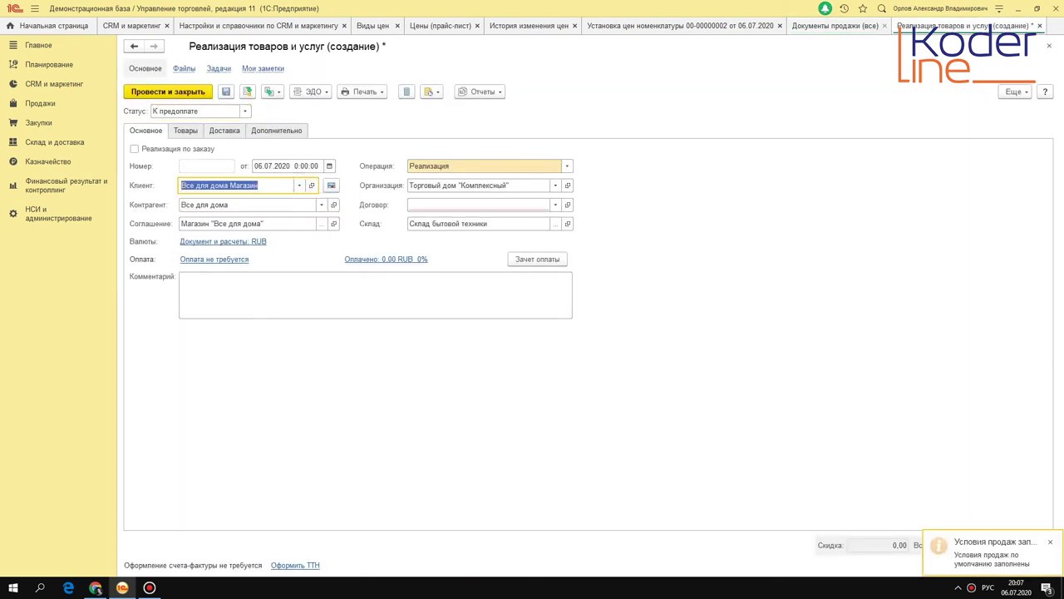
{"action": "left_click", "coordinate": [185, 130]}
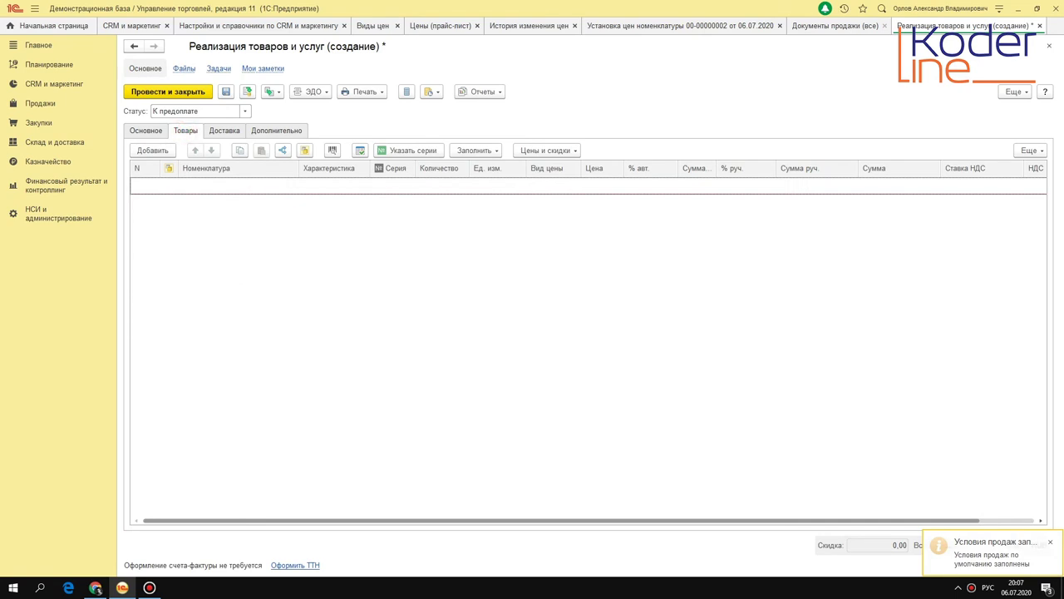
{"action": "left_click", "coordinate": [476, 151]}
{"action": "left_click", "coordinate": [526, 164]}
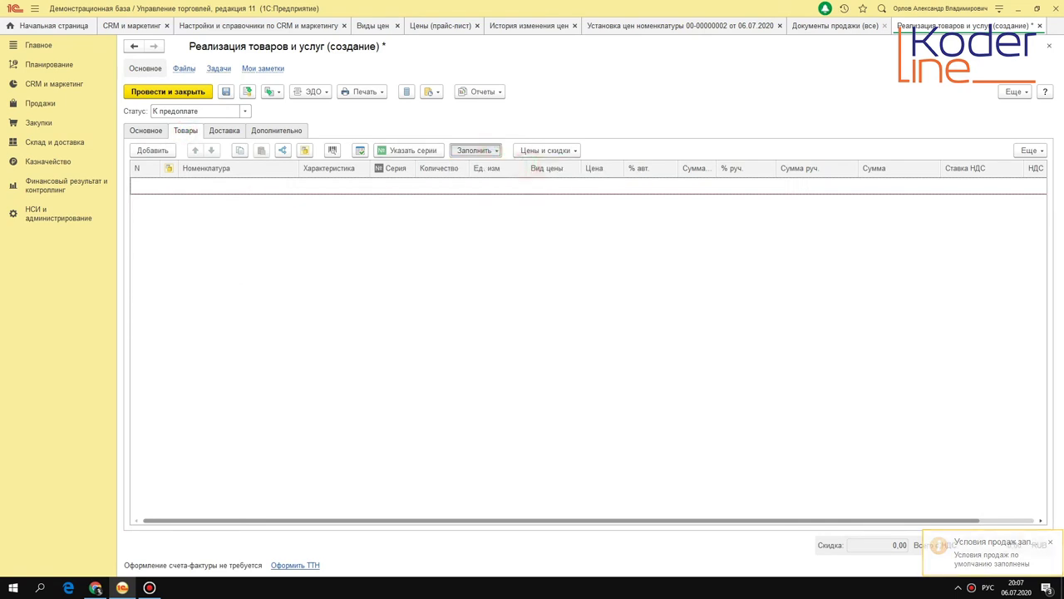
{"action": "left_click", "coordinate": [260, 154]}
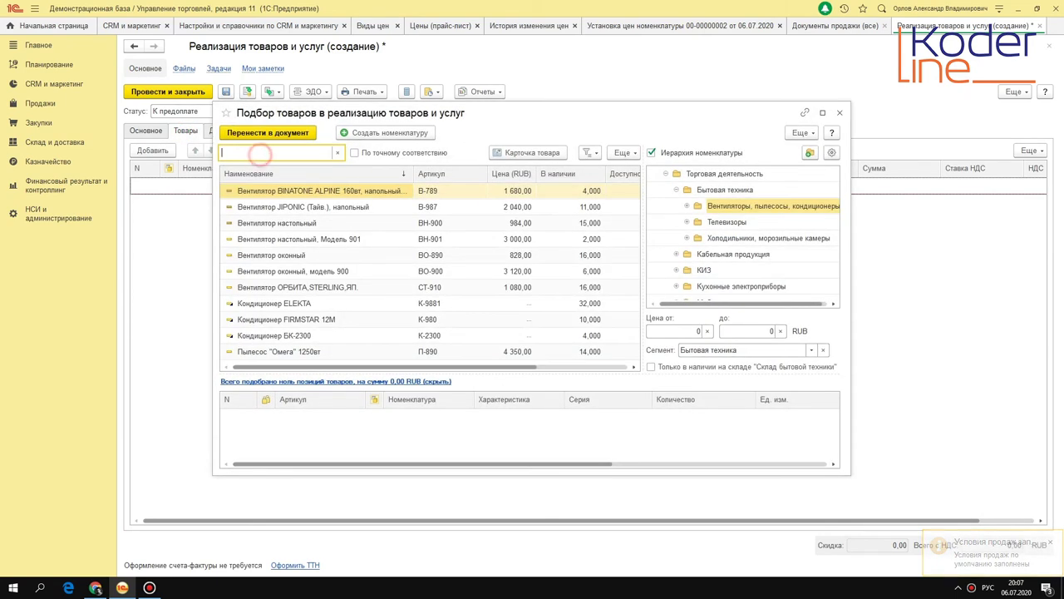
{"action": "type", "text": "теле"}
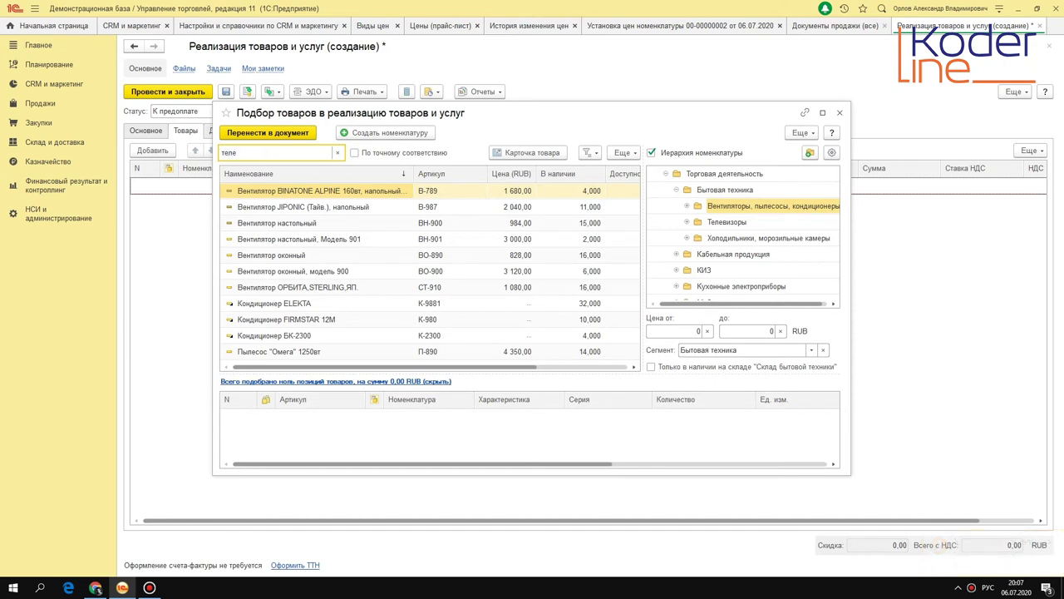
{"action": "type", "text": "виз"}
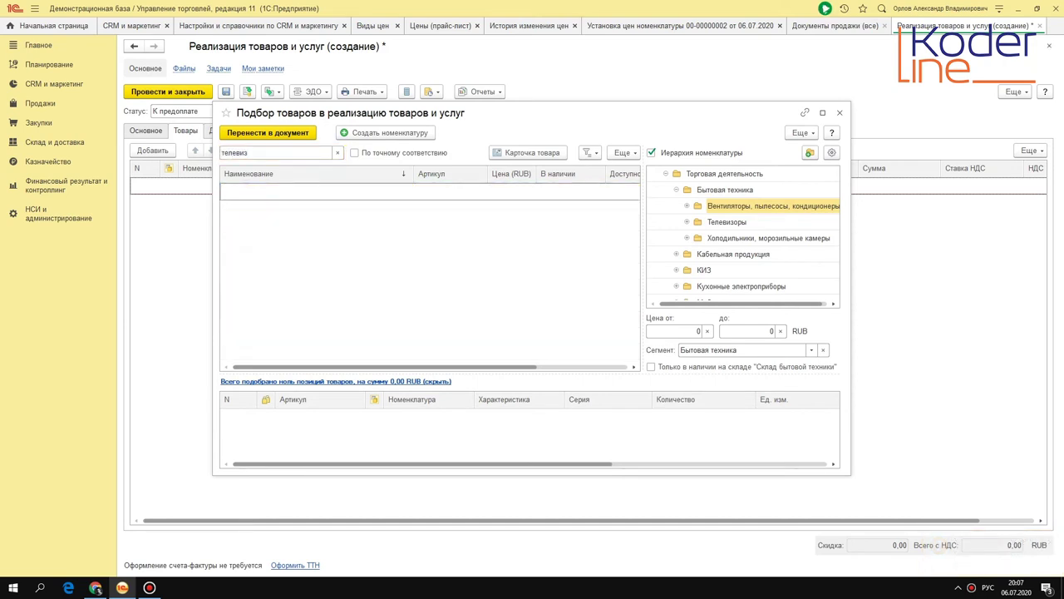
{"action": "left_click", "coordinate": [728, 222]}
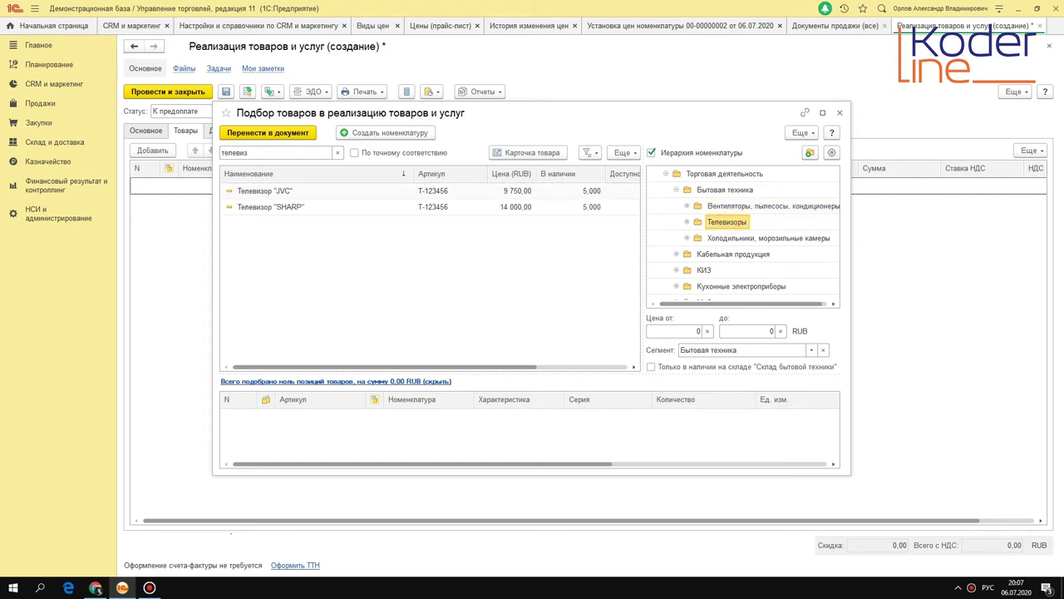
{"action": "double_click", "coordinate": [285, 152]}
{"action": "key", "text": "BackSpace"}
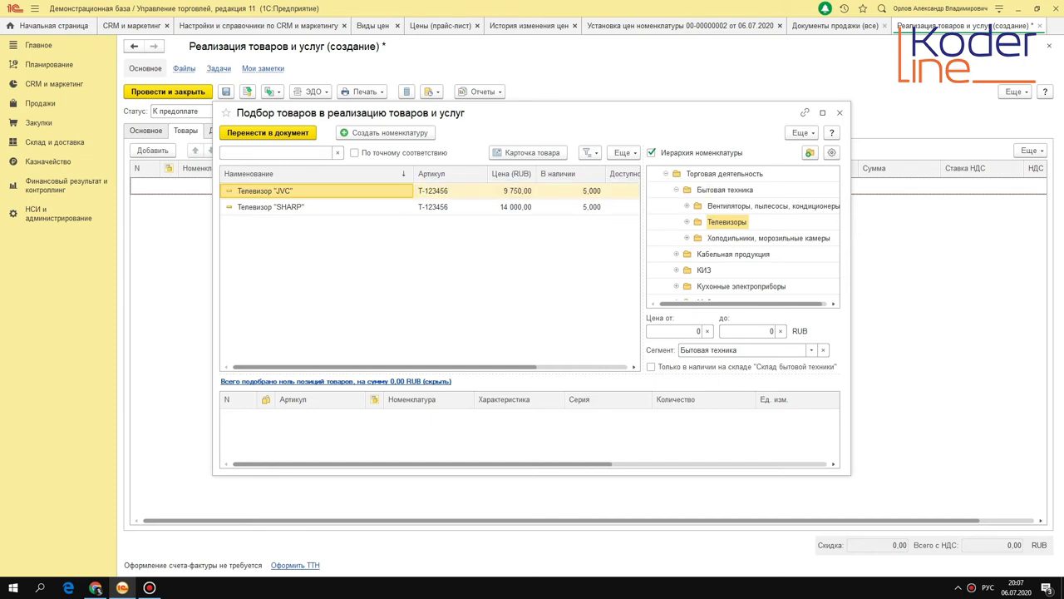
{"action": "left_click", "coordinate": [840, 112]}
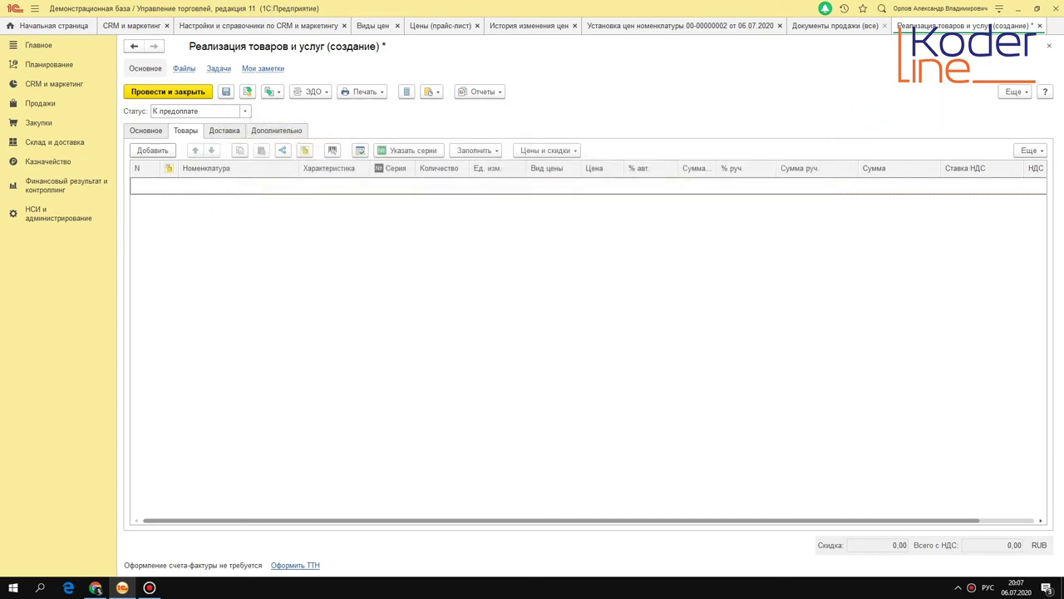
Add Телевизор "PANASONIC" from the "Телевизоры" product type to the sale's goods table with a quantity of 10
{"action": "left_click", "coordinate": [152, 149]}
{"action": "left_click", "coordinate": [249, 218]}
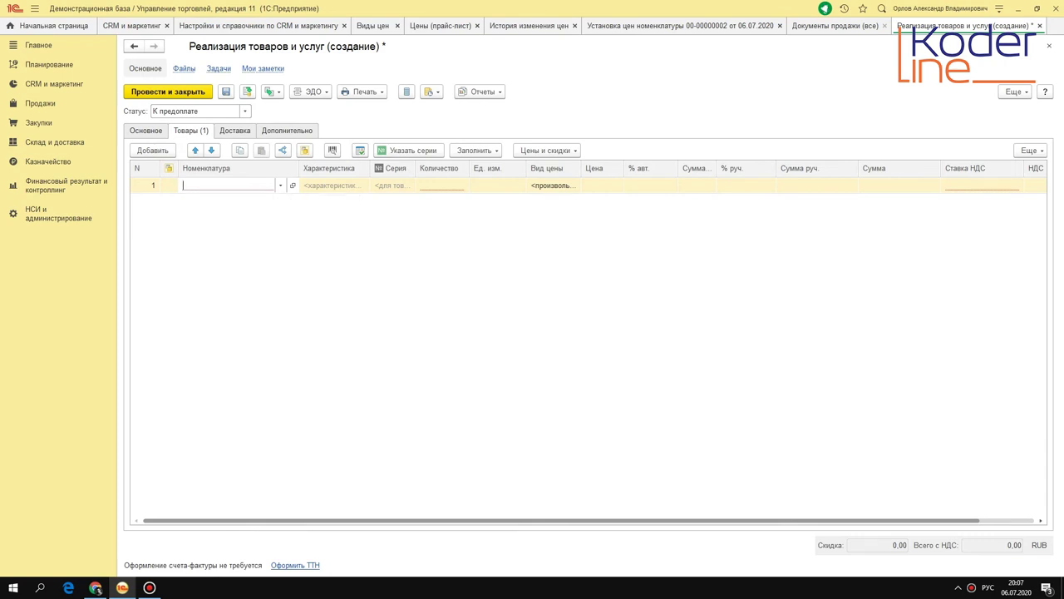
{"action": "scroll", "coordinate": [430, 325], "scroll_direction": "down", "scroll_amount": 5}
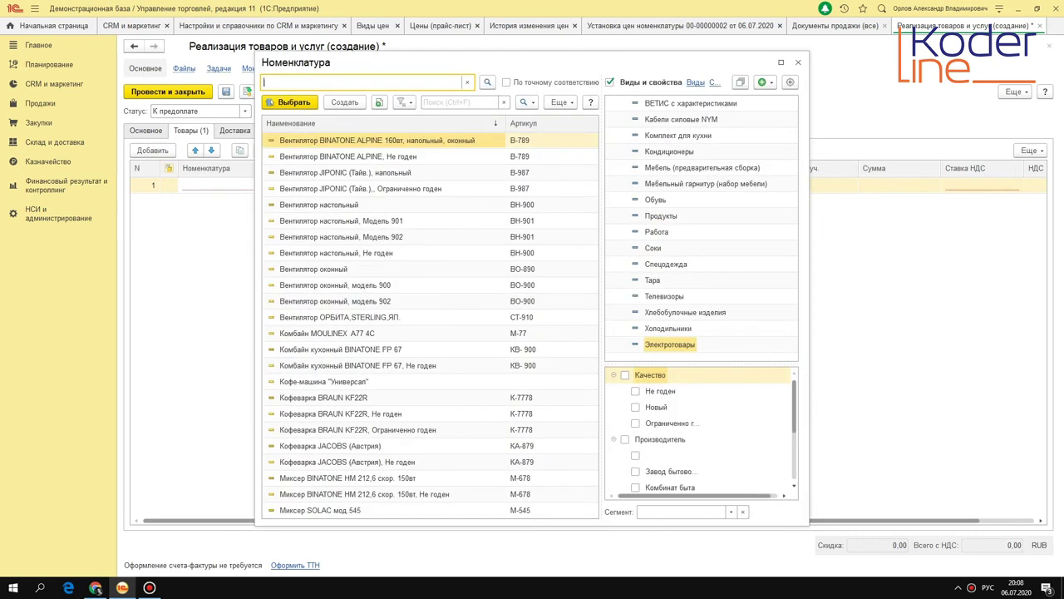
{"action": "left_click", "coordinate": [664, 296]}
{"action": "double_click", "coordinate": [366, 172]}
{"action": "key", "text": "Tab"}
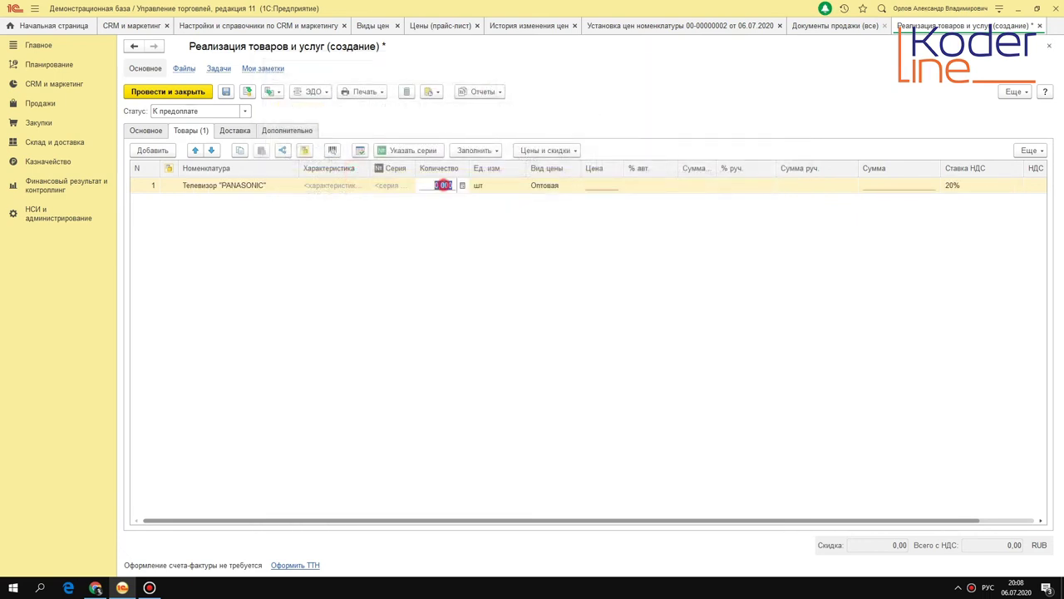
{"action": "left_click", "coordinate": [437, 185]}
{"action": "type", "text": "10"}
{"action": "key", "text": "Tab"}
{"action": "key", "text": "BackSpace"}
{"action": "left_click", "coordinate": [425, 339]}
Set the price type of the Телевизор "PANASONIC" row to "Оптовая НОВАЯ"
{"action": "left_click", "coordinate": [587, 184]}
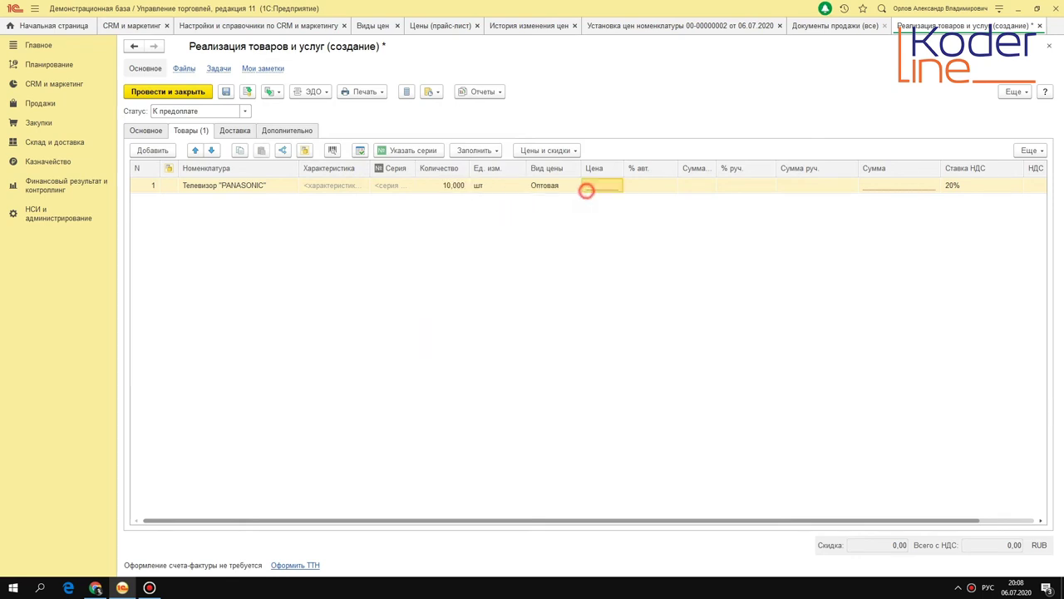
{"action": "left_click", "coordinate": [545, 184]}
{"action": "left_click", "coordinate": [551, 185]}
{"action": "left_click", "coordinate": [577, 204]}
{"action": "left_click", "coordinate": [597, 185]}
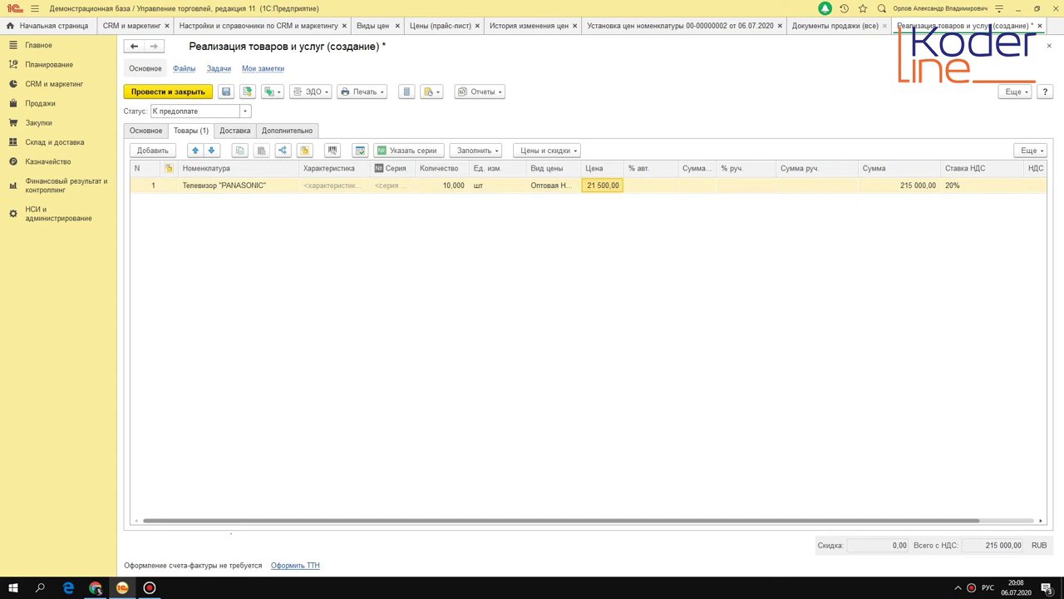
Open the latest goods receipt of 06.07.2020 in the purchase documents, check its warehouse, and close it
{"action": "left_click", "coordinate": [39, 122]}
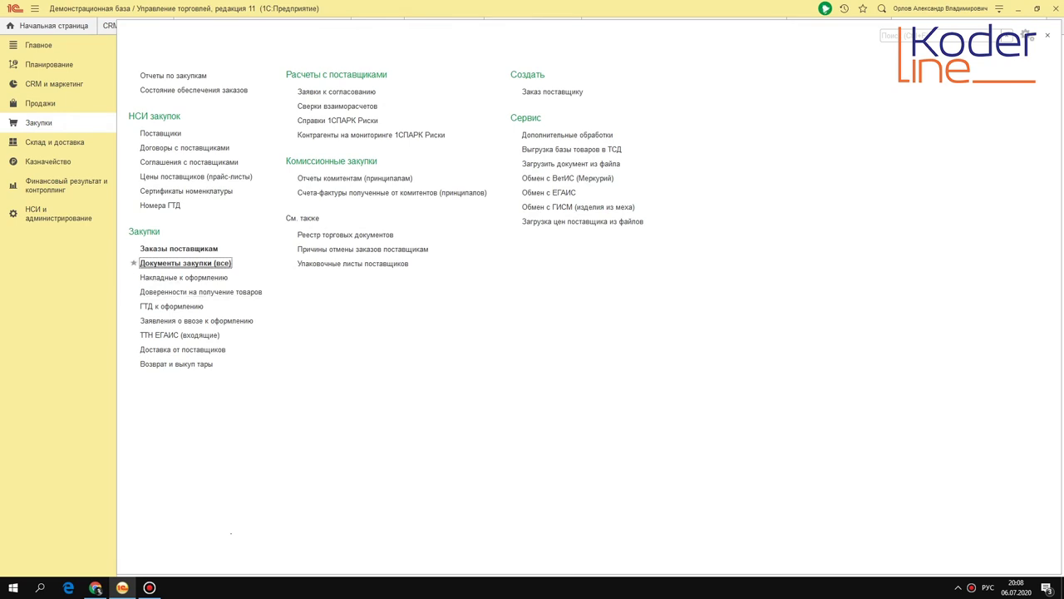
{"action": "left_click", "coordinate": [196, 263]}
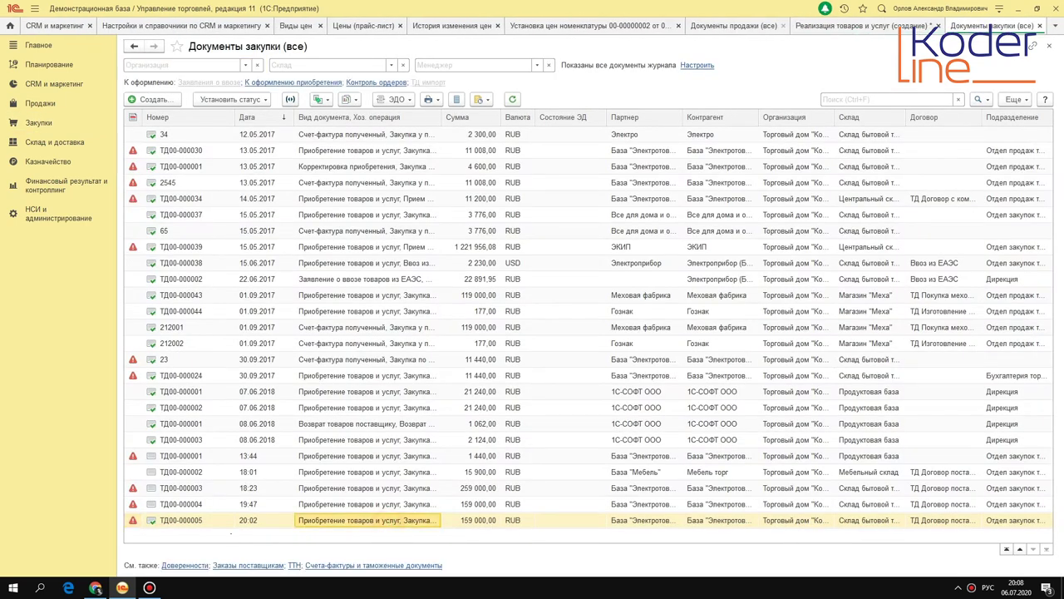
{"action": "key", "text": "Return"}
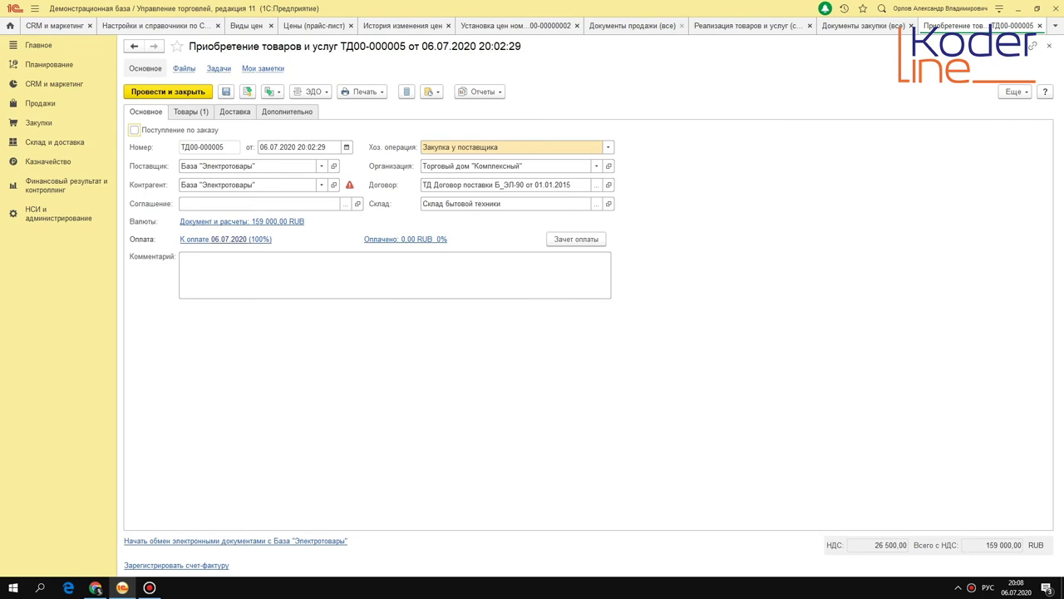
{"action": "left_click", "coordinate": [458, 205]}
{"action": "right_click", "coordinate": [475, 205]}
{"action": "left_click", "coordinate": [518, 282]}
{"action": "key", "text": "Escape"}
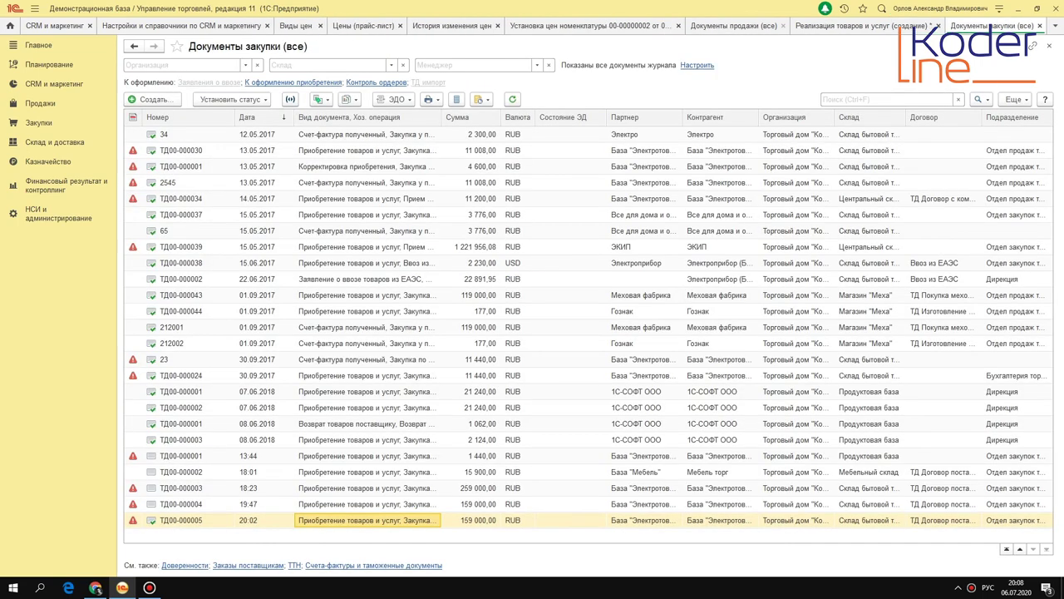
Return to the new sales document and select the contract "ТД Договор с сетевыми магазинами"
{"action": "left_click", "coordinate": [865, 26]}
{"action": "left_click", "coordinate": [146, 130]}
{"action": "left_click", "coordinate": [478, 204]}
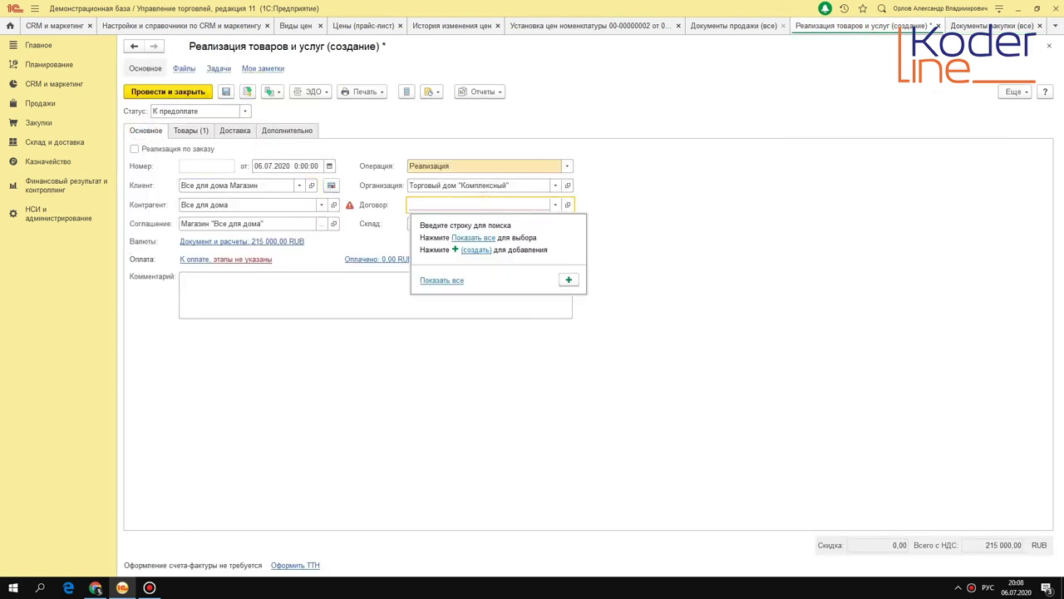
{"action": "key", "text": "F4"}
{"action": "double_click", "coordinate": [416, 222]}
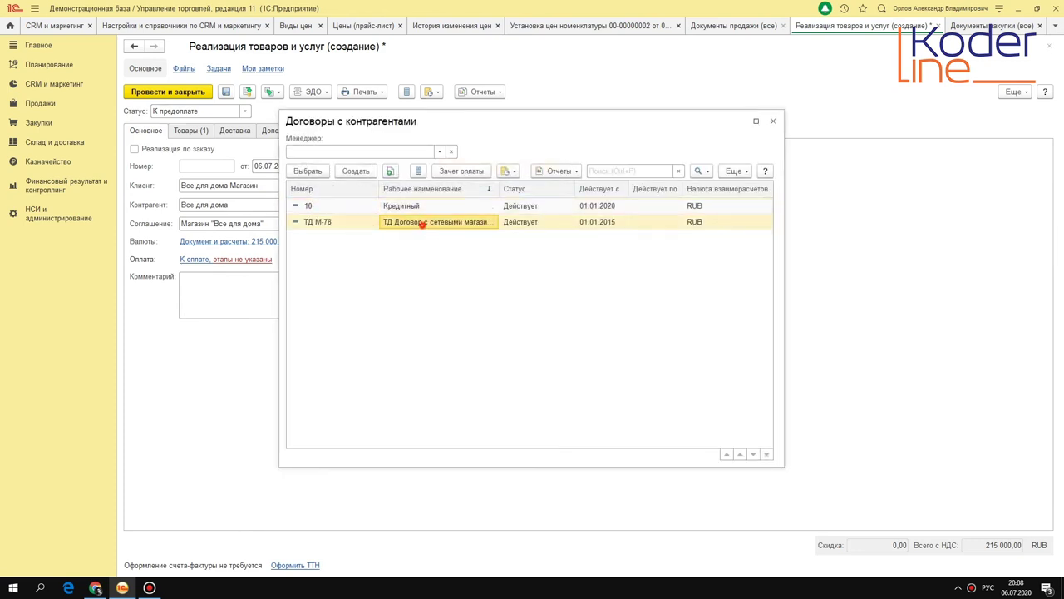
Widen the "Вид цены" and "Цена" columns in the sale's goods table so their values are fully readable
{"action": "left_click", "coordinate": [189, 130]}
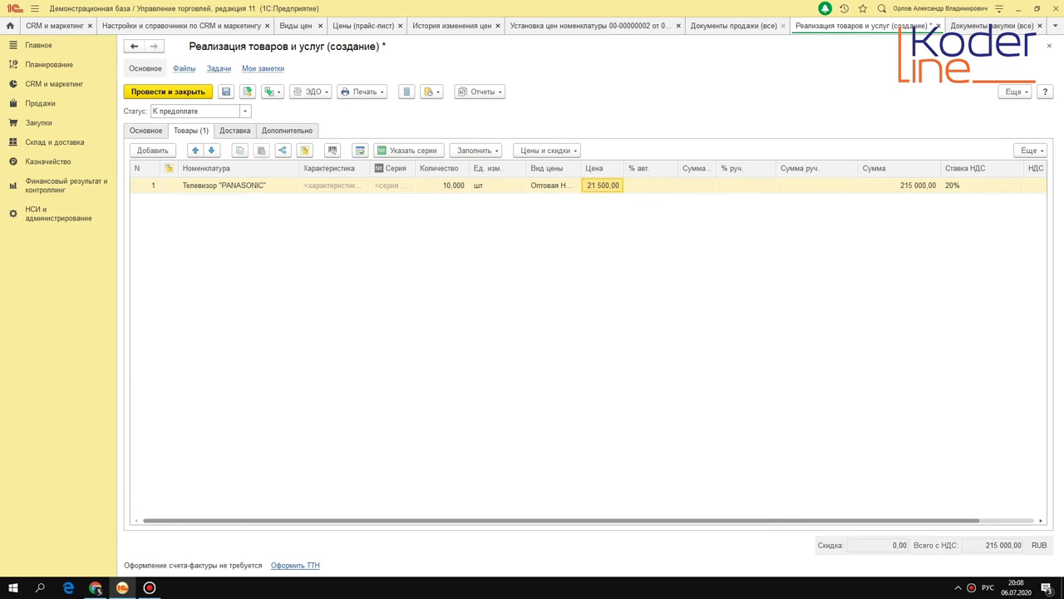
{"action": "left_click", "coordinate": [573, 185]}
{"action": "left_click_drag", "start_coordinate": [582, 168], "coordinate": [609, 168]}
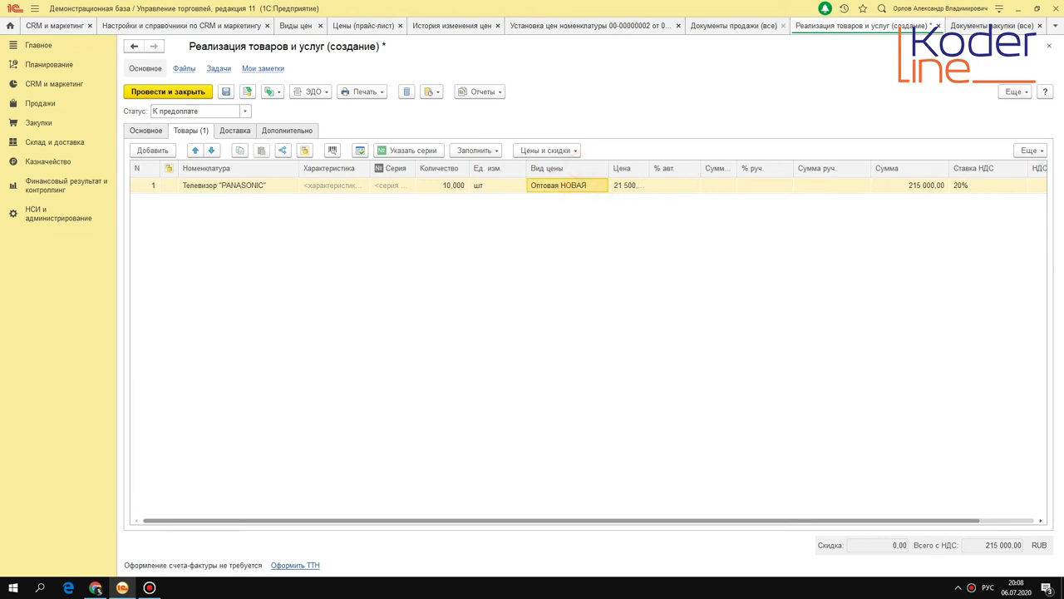
{"action": "left_click_drag", "start_coordinate": [651, 168], "coordinate": [706, 168]}
{"action": "left_click", "coordinate": [661, 185]}
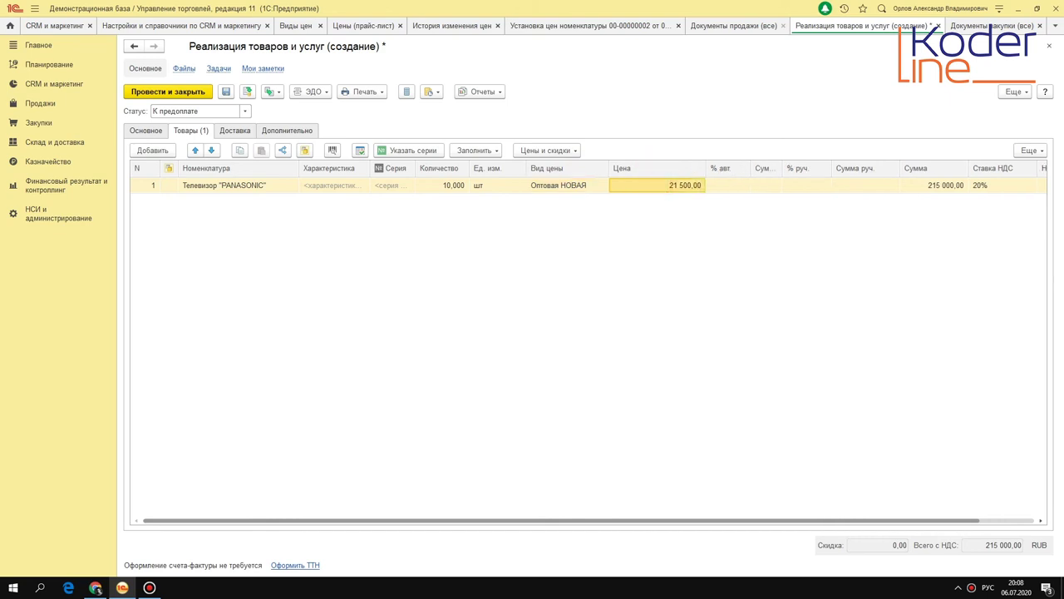
Try to post and close the sales document
{"action": "left_click", "coordinate": [147, 131]}
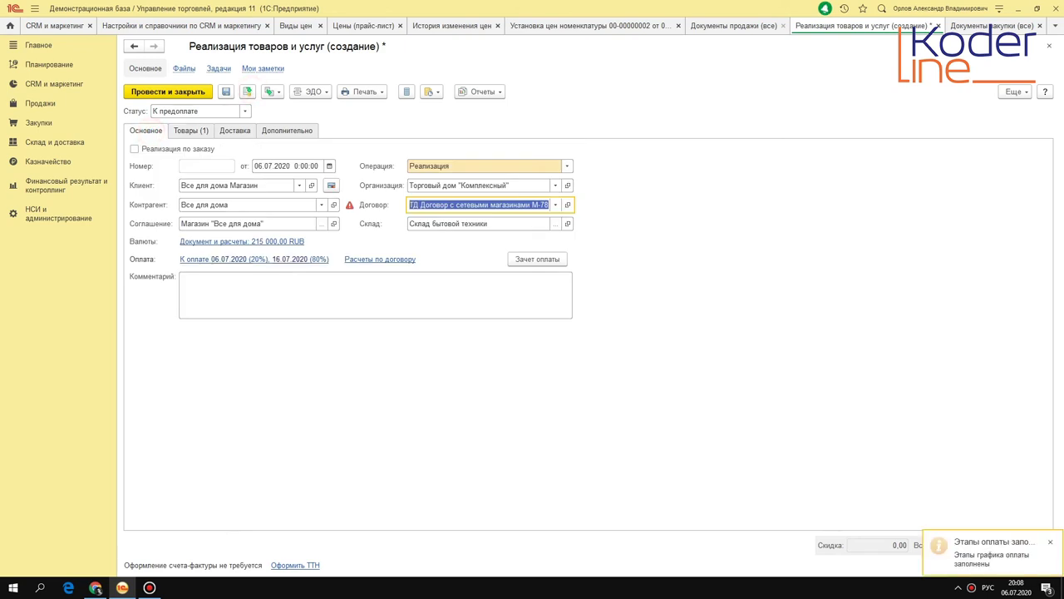
{"action": "key", "text": "ctrl+Return"}
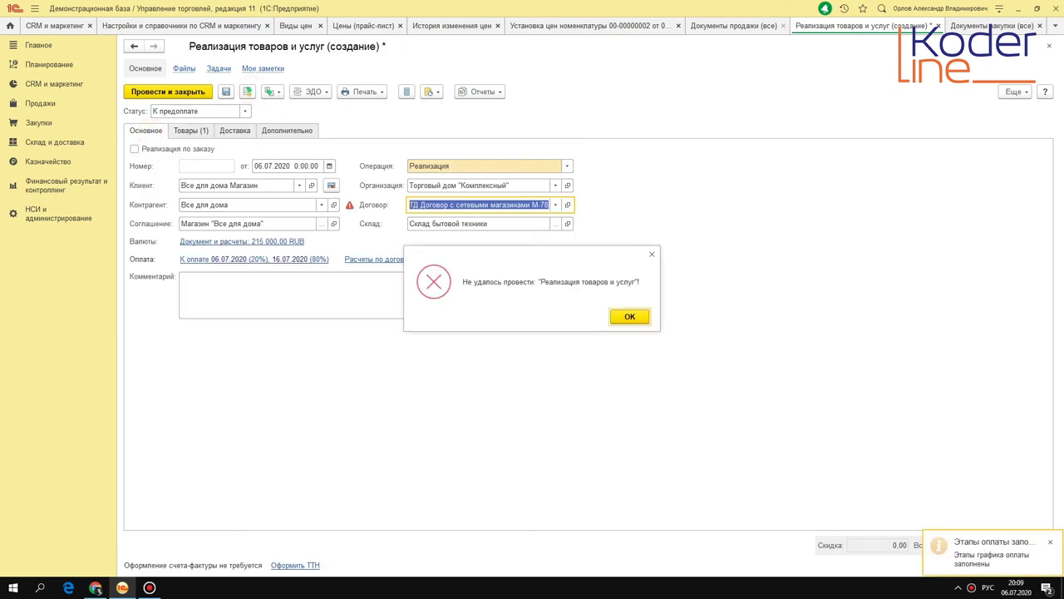
{"action": "key", "text": "Return"}
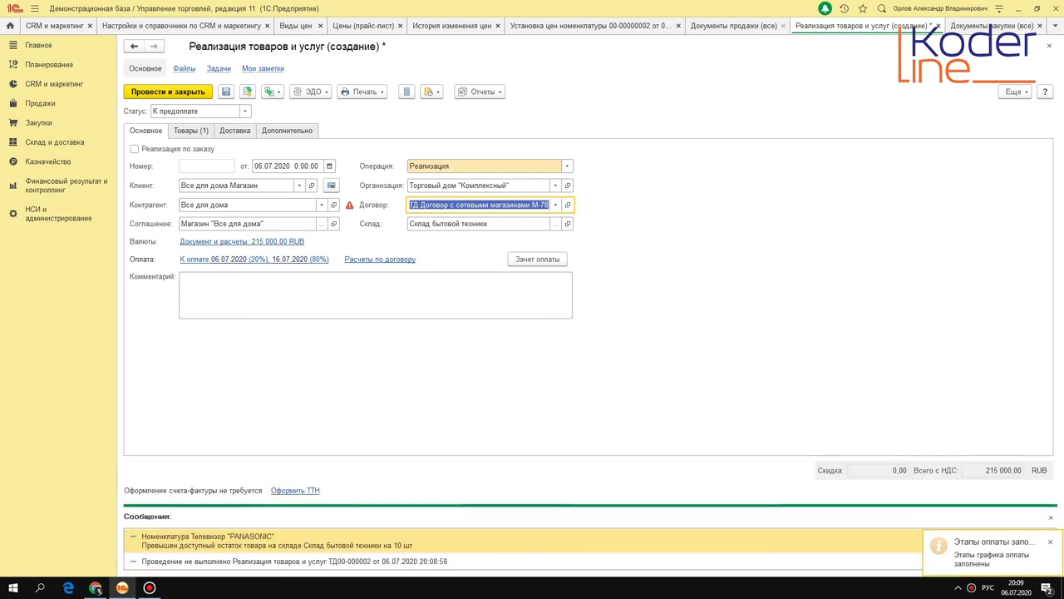
{"action": "left_click", "coordinate": [1050, 517]}
{"action": "left_click", "coordinate": [1051, 542]}
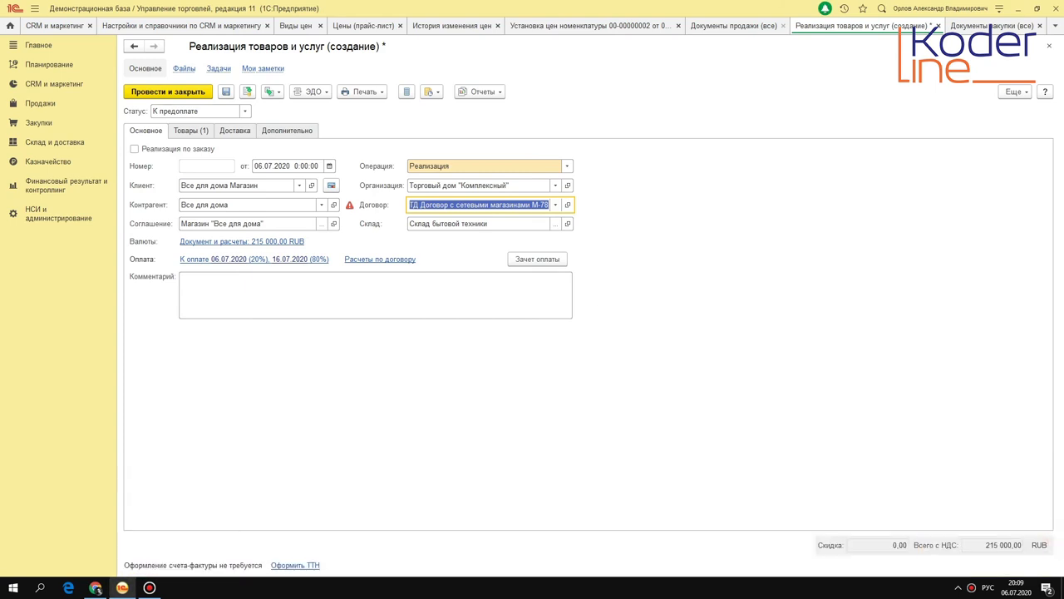
Review the sale's goods row and the "Закупочная НОВАЯ" and "Оптовая НОВАЯ" entries in the list of price types
{"action": "left_click", "coordinate": [190, 131]}
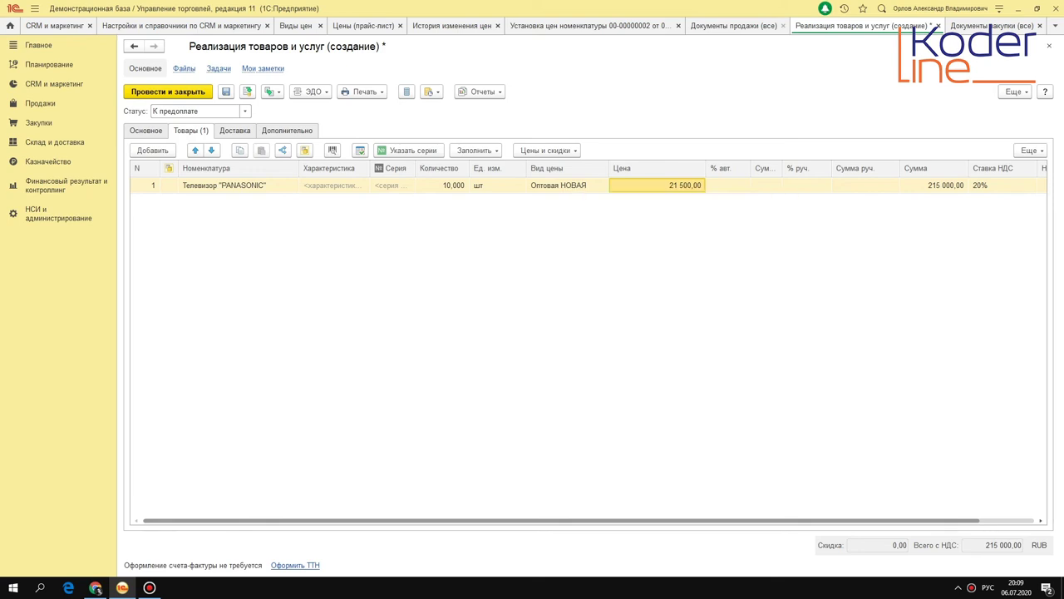
{"action": "left_click", "coordinate": [295, 26]}
{"action": "left_click", "coordinate": [204, 332]}
{"action": "left_click", "coordinate": [200, 348]}
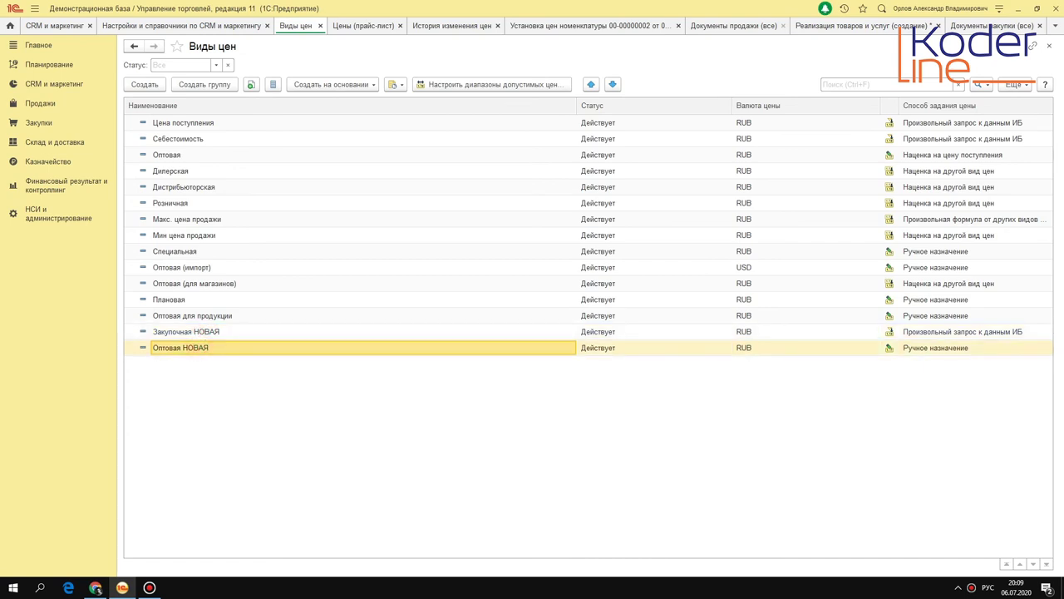
{"action": "left_click", "coordinate": [206, 332]}
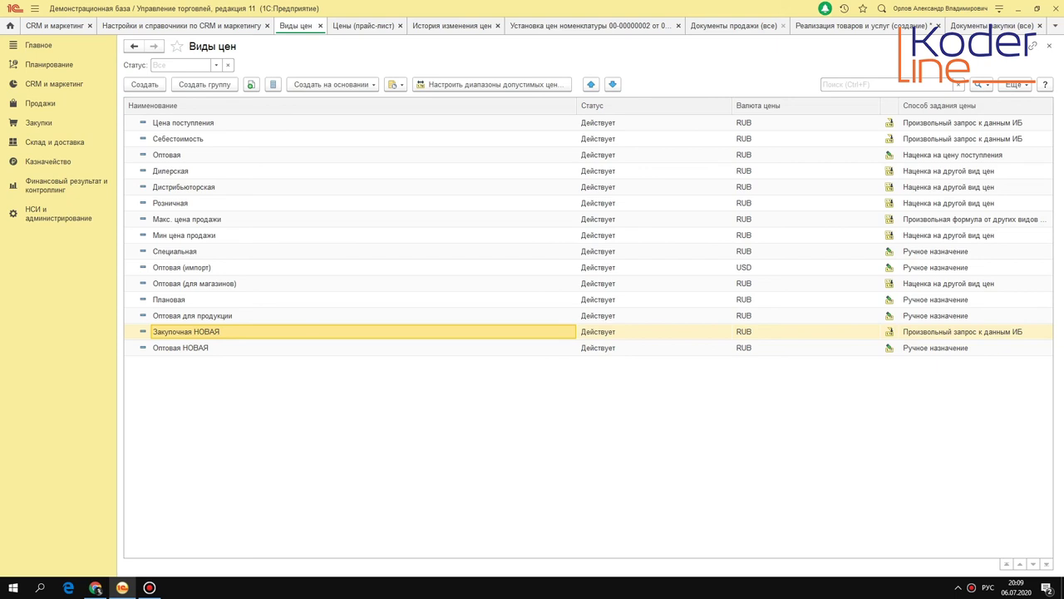
Review the open price-setting document, the TV price list and the price change history
{"action": "left_click", "coordinate": [593, 23]}
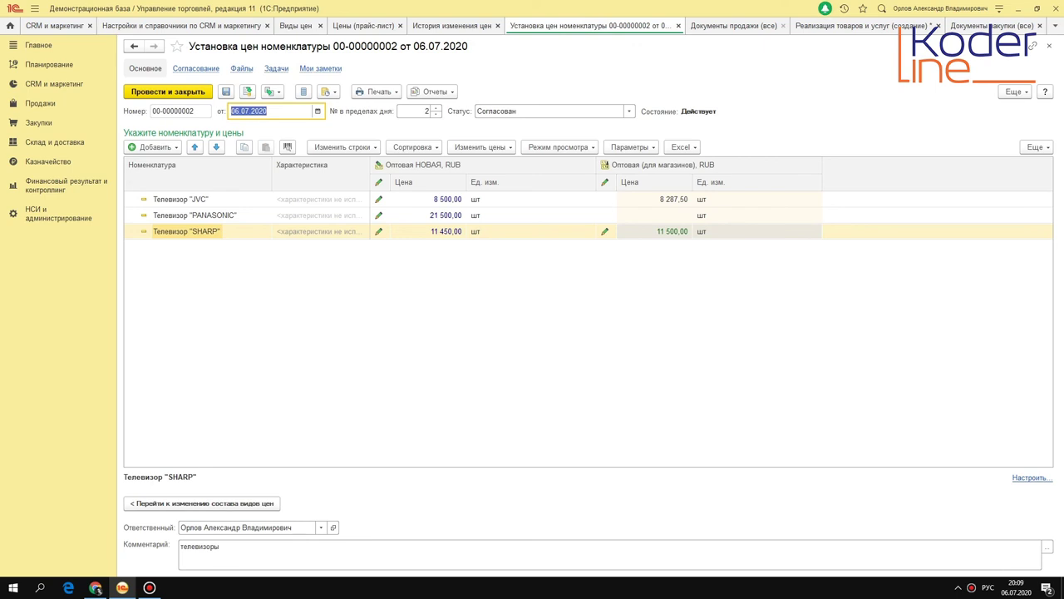
{"action": "left_click", "coordinate": [355, 26]}
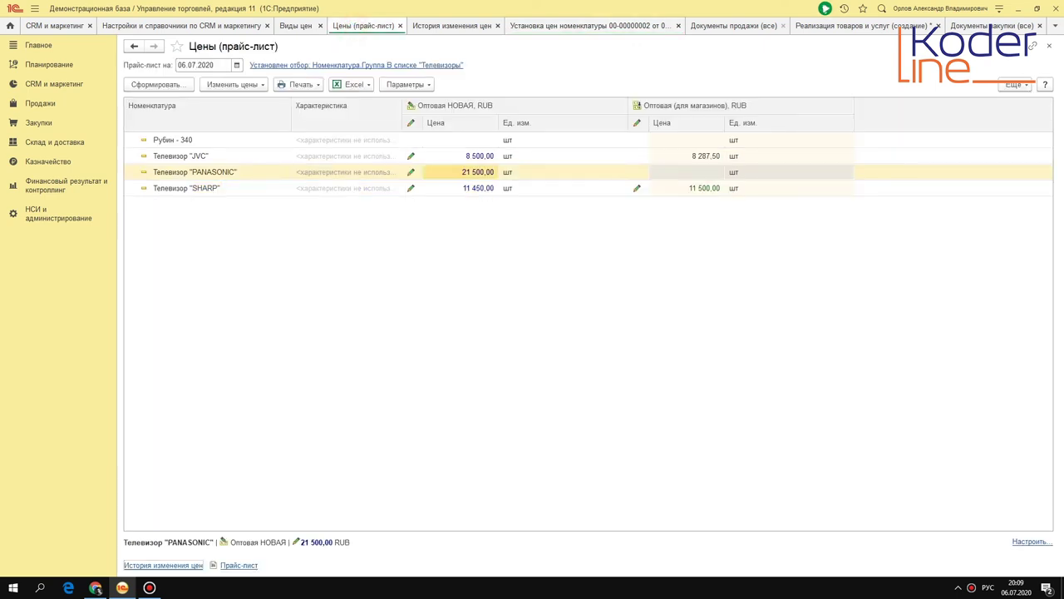
{"action": "left_click", "coordinate": [170, 565]}
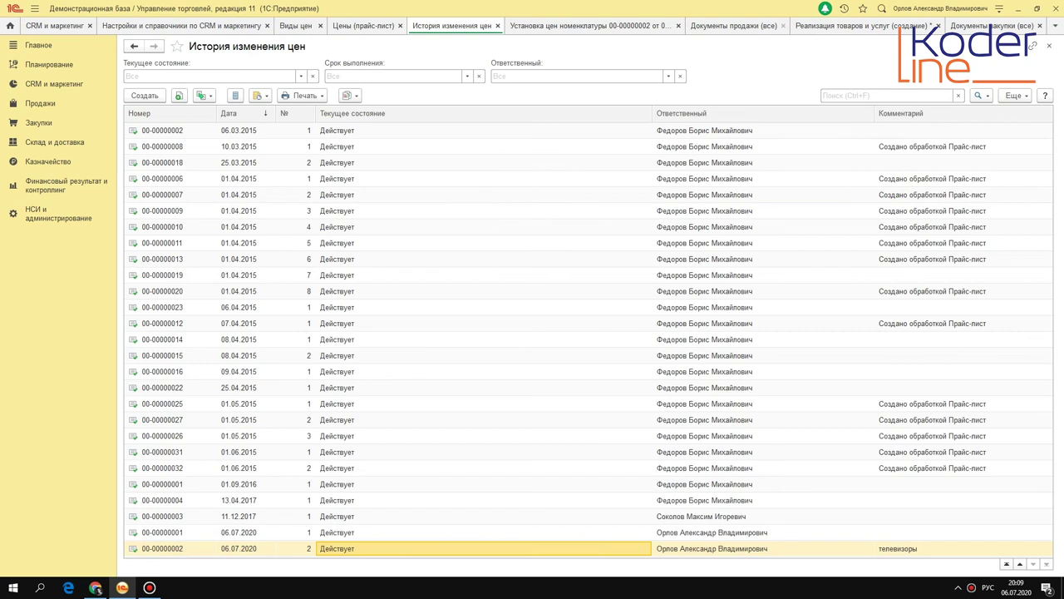
Review the first price-setting document dated 06.07.2020 and the "Оптовая НОВАЯ" entry in the list of price types
{"action": "double_click", "coordinate": [371, 529]}
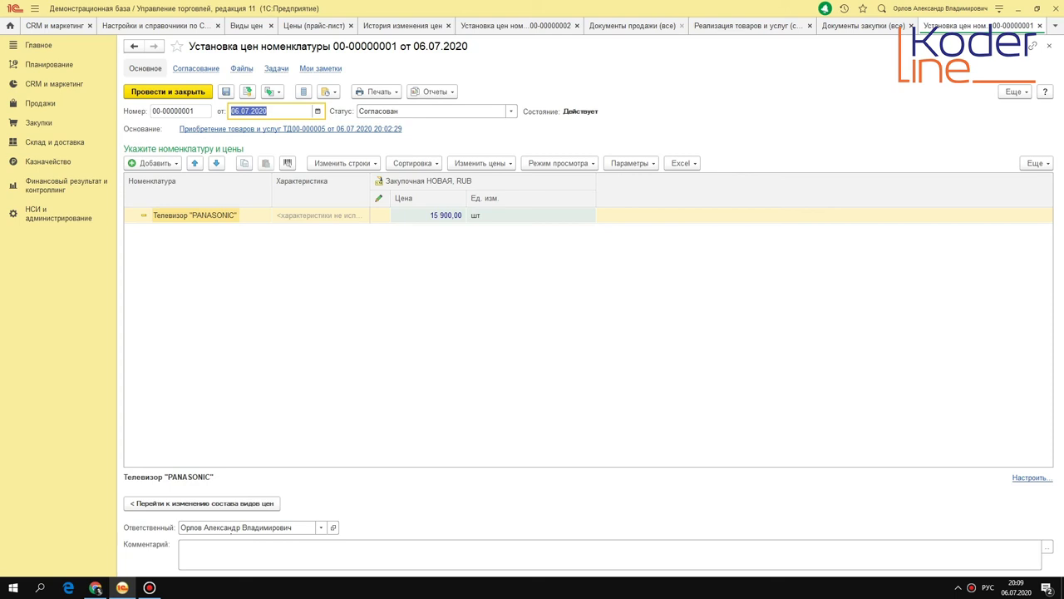
{"action": "left_click", "coordinate": [243, 25]}
{"action": "left_click", "coordinate": [200, 349]}
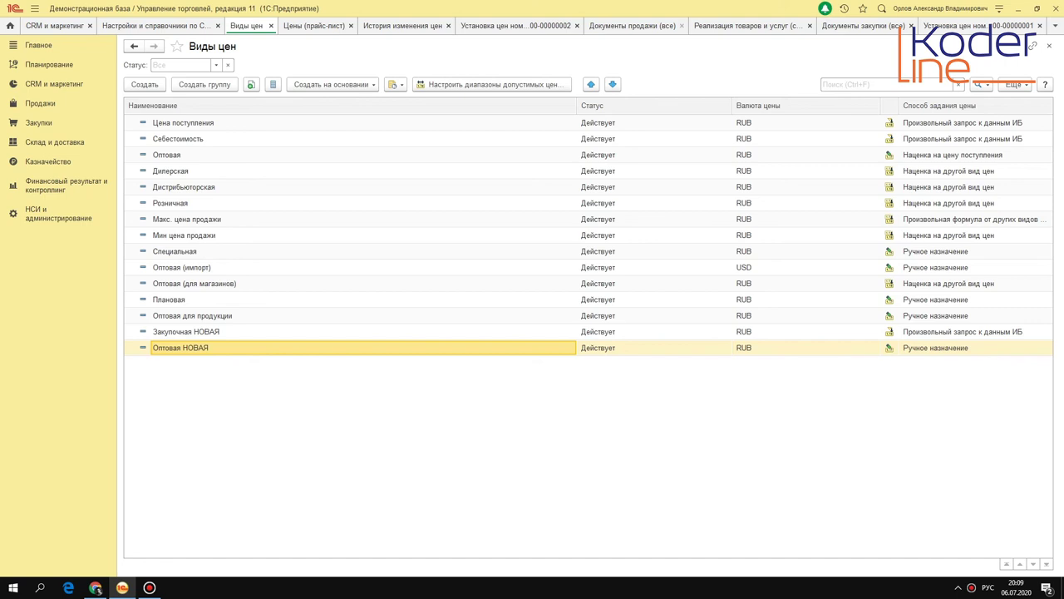
Open the "Прайс-лист" report from the CRM and marketing reports
{"action": "left_click", "coordinate": [67, 84]}
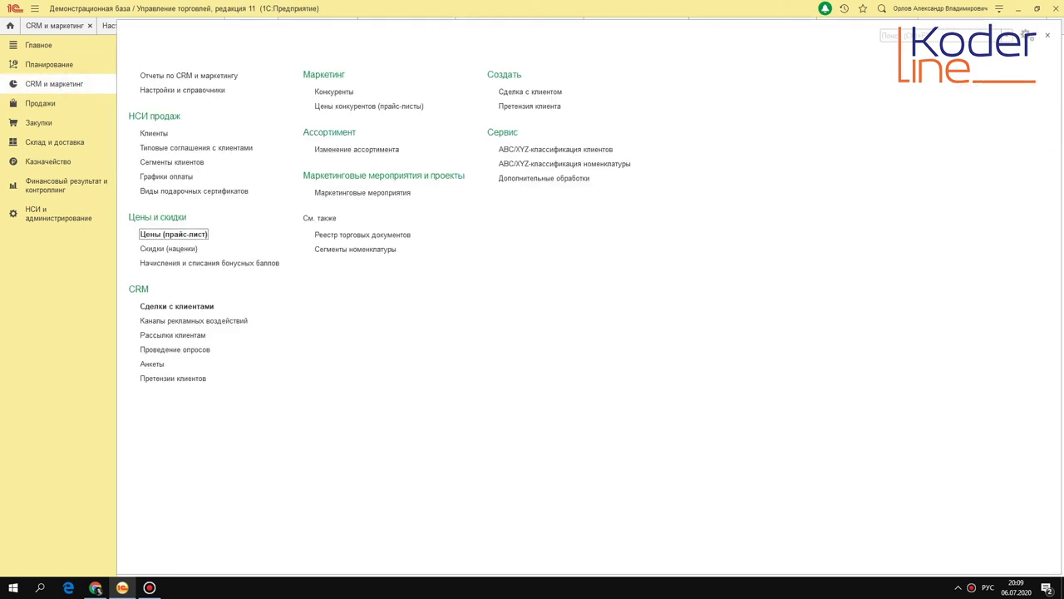
{"action": "left_click", "coordinate": [177, 76]}
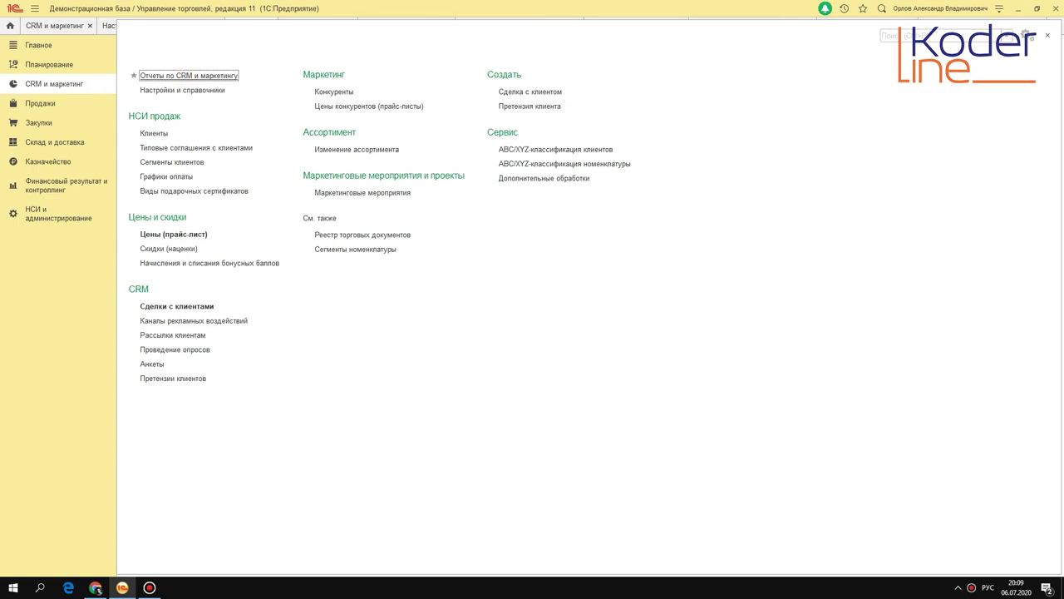
{"action": "left_click", "coordinate": [230, 533]}
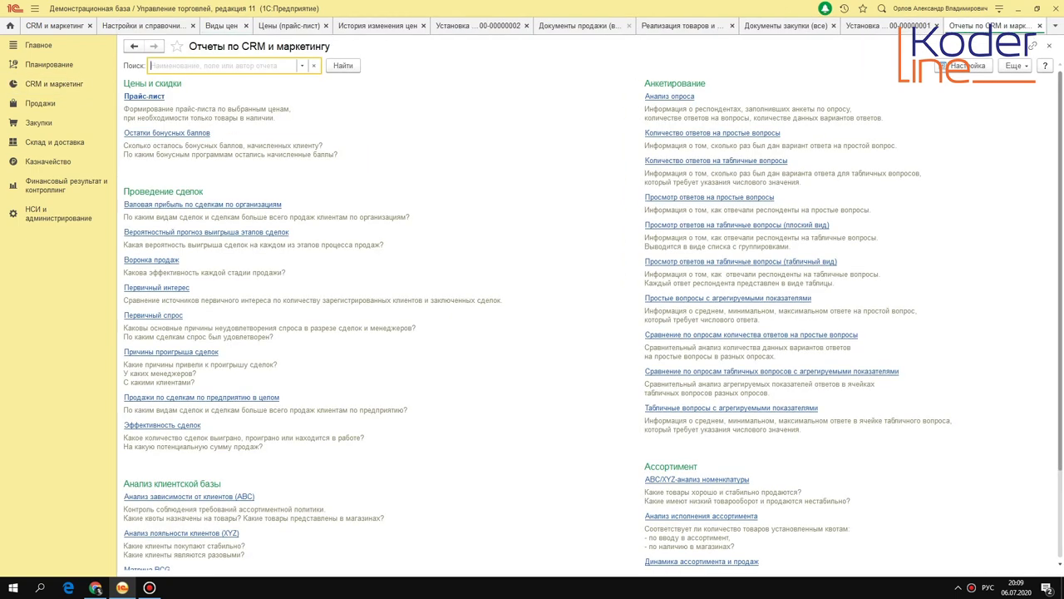
{"action": "left_click", "coordinate": [145, 96]}
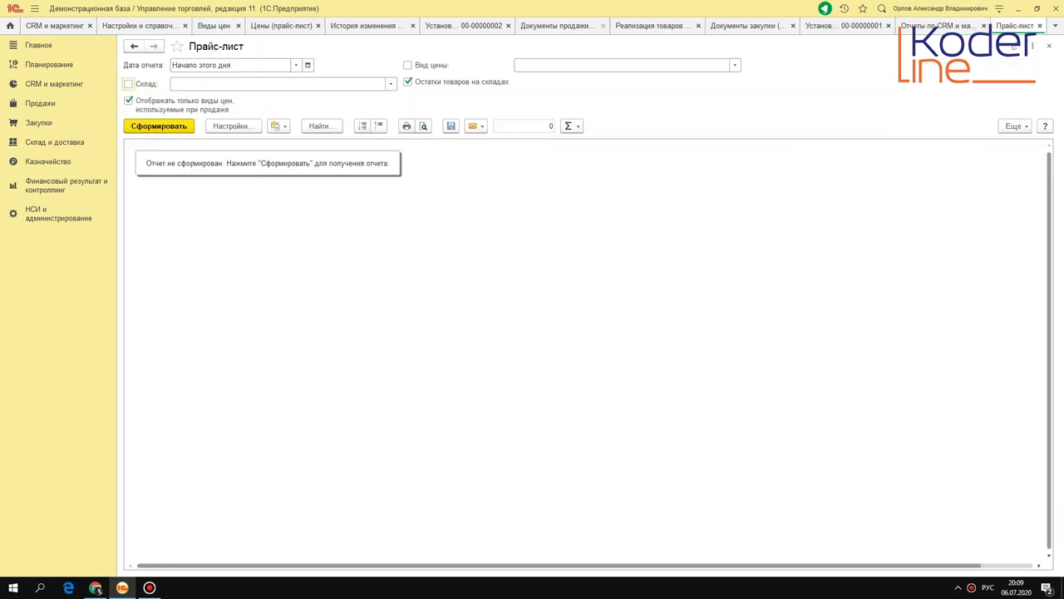
Filter the price list report by price type "Оптовая НОВАЯ" and disable showing only price types used in sales
{"action": "left_click", "coordinate": [735, 65]}
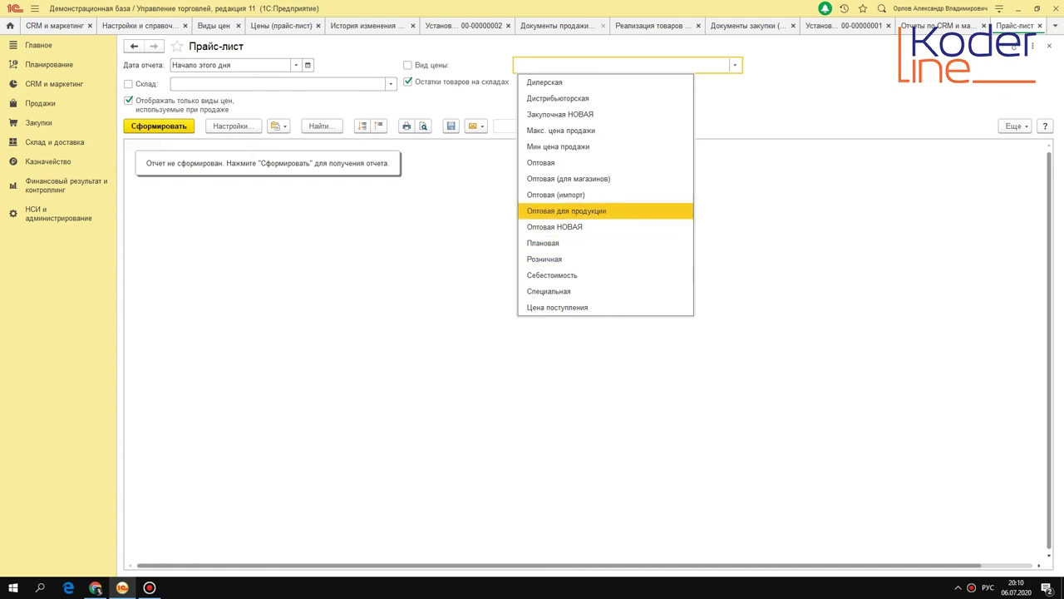
{"action": "left_click", "coordinate": [586, 226]}
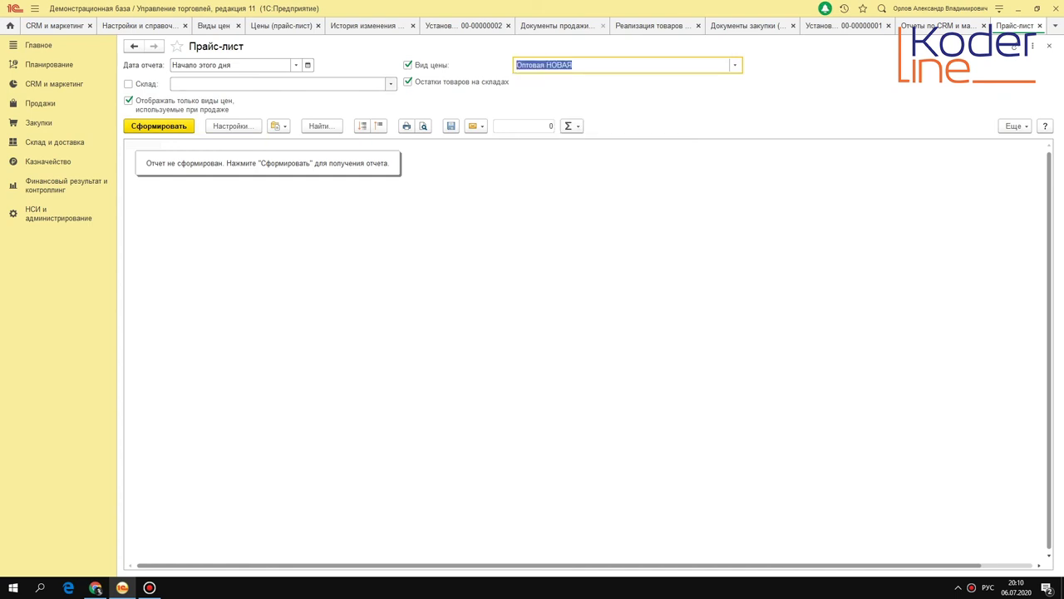
{"action": "left_click", "coordinate": [446, 82]}
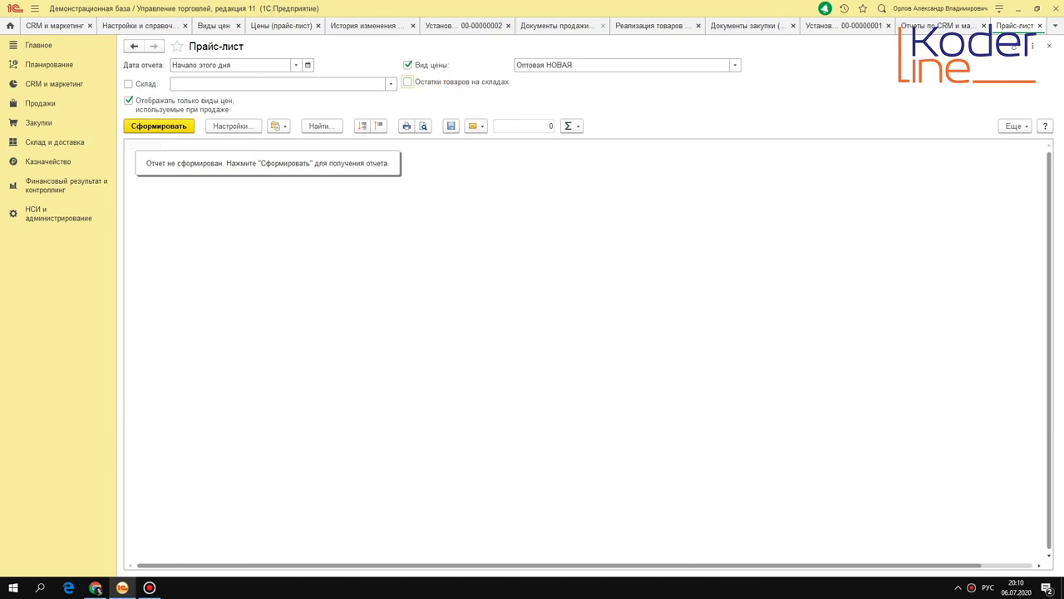
{"action": "left_click", "coordinate": [186, 105]}
Limit the report settings to the item Телевизор "PANASONIC" and generate the price list
{"action": "left_click", "coordinate": [248, 125]}
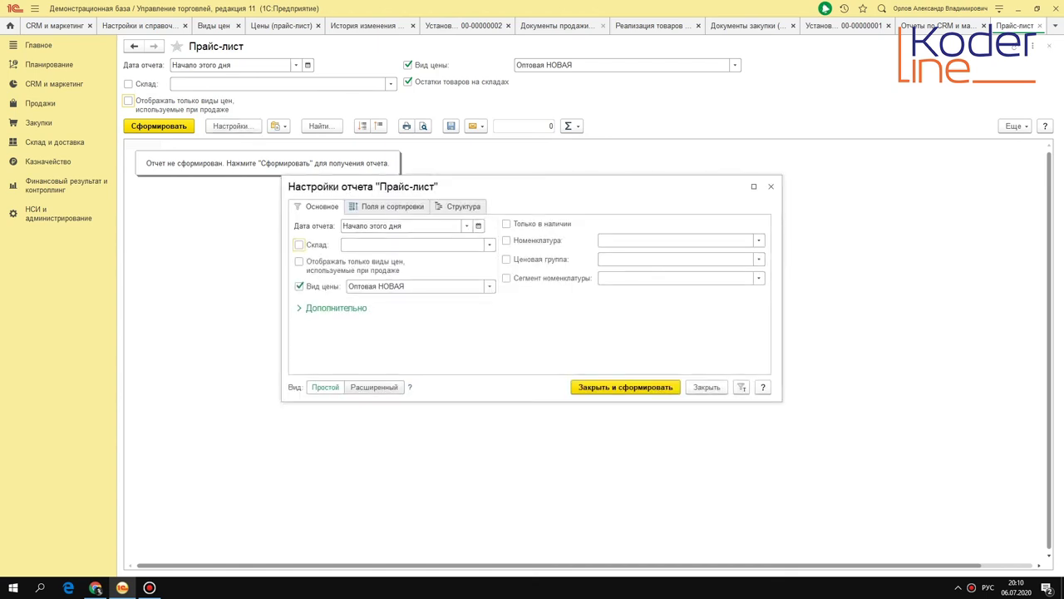
{"action": "left_click", "coordinate": [636, 241]}
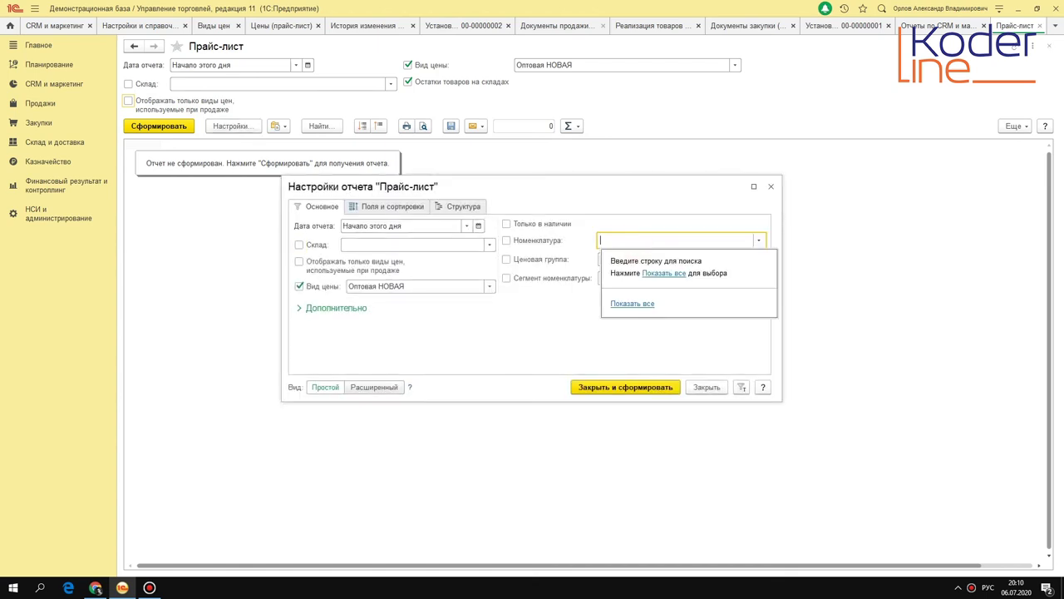
{"action": "type", "text": "теле"}
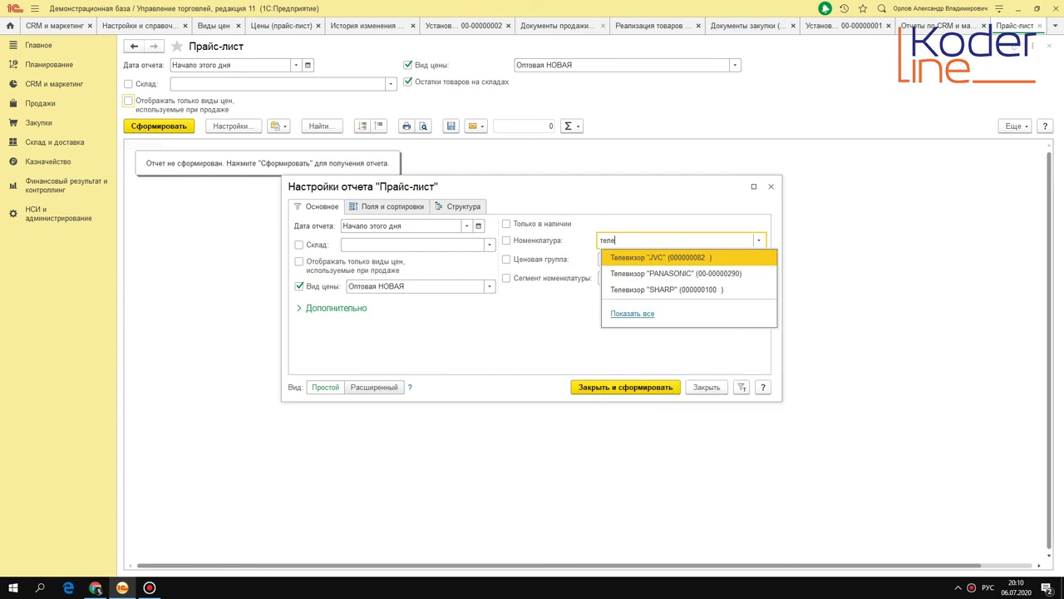
{"action": "left_click", "coordinate": [687, 274]}
{"action": "left_click", "coordinate": [632, 386]}
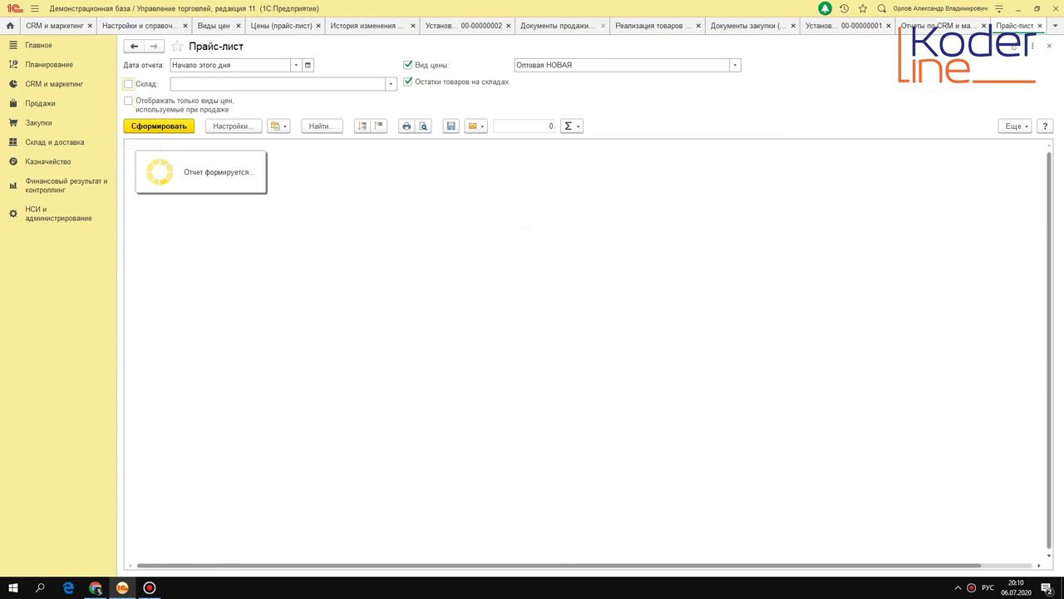
Review the generated price list for the PANASONIC TV and the list of CRM and marketing reports
{"action": "left_click", "coordinate": [330, 208]}
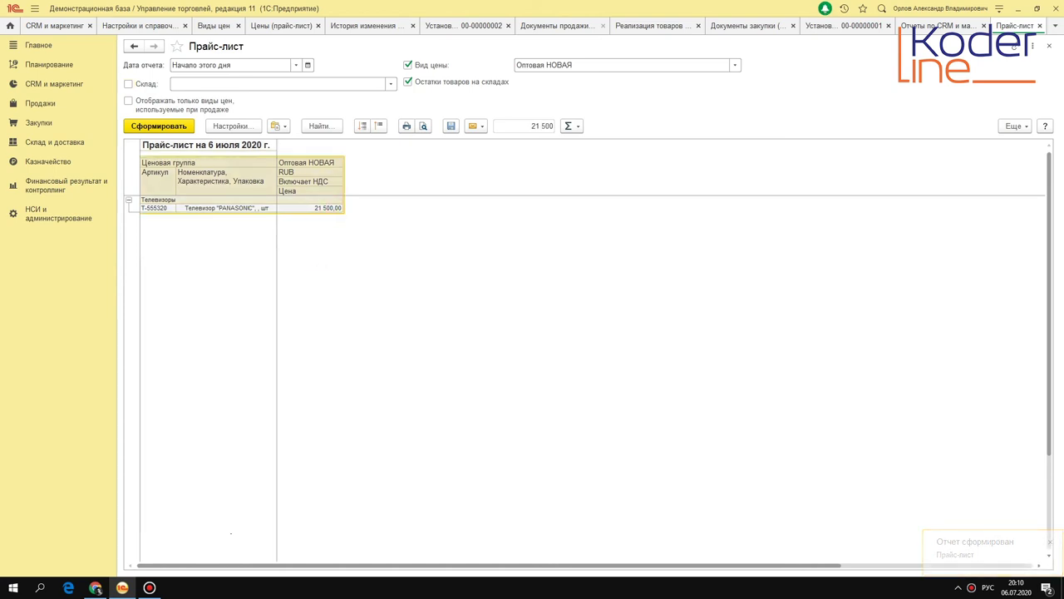
{"action": "left_click_drag", "start_coordinate": [366, 159], "coordinate": [544, 199]}
{"action": "left_click", "coordinate": [192, 207]}
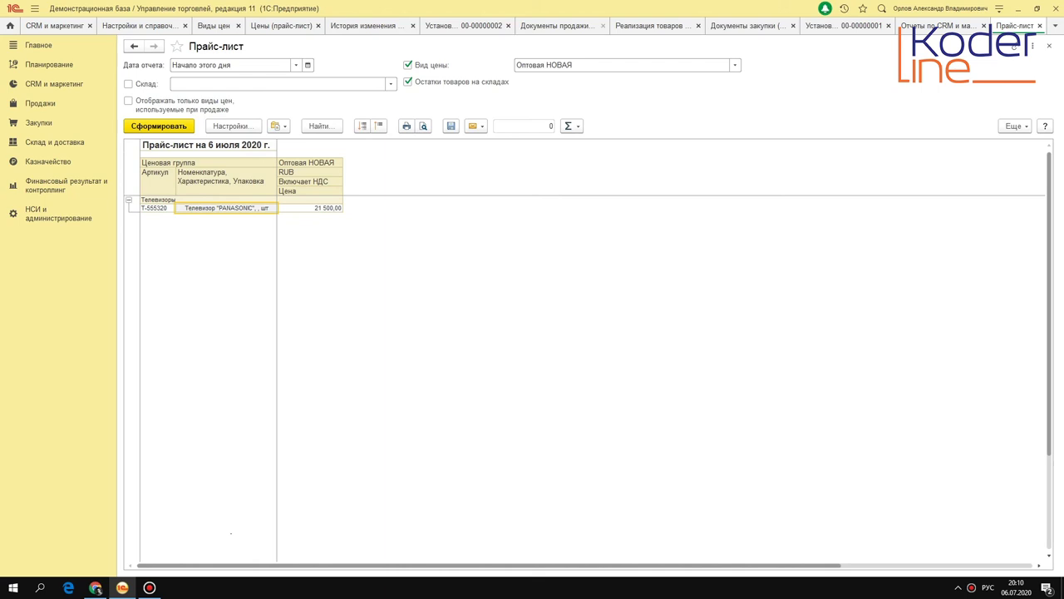
{"action": "left_click", "coordinate": [66, 84]}
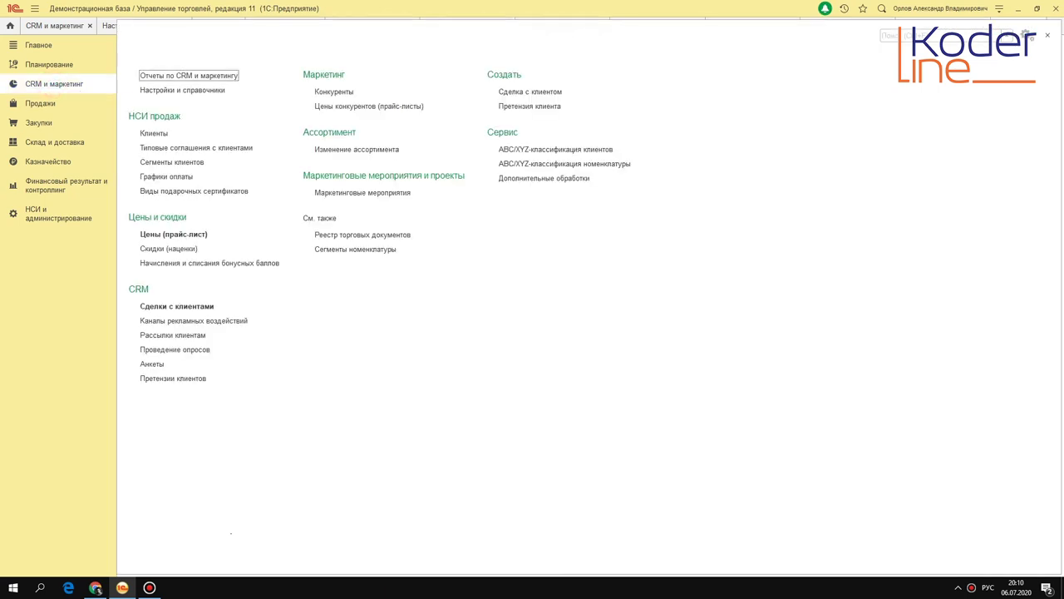
{"action": "left_click", "coordinate": [201, 75]}
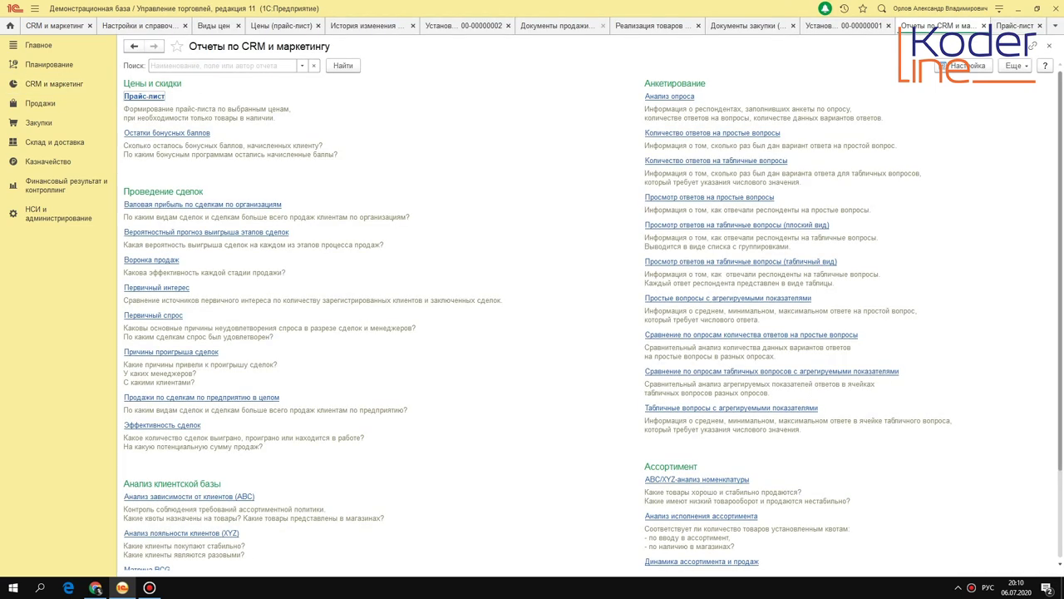
{"action": "key", "text": "Return"}
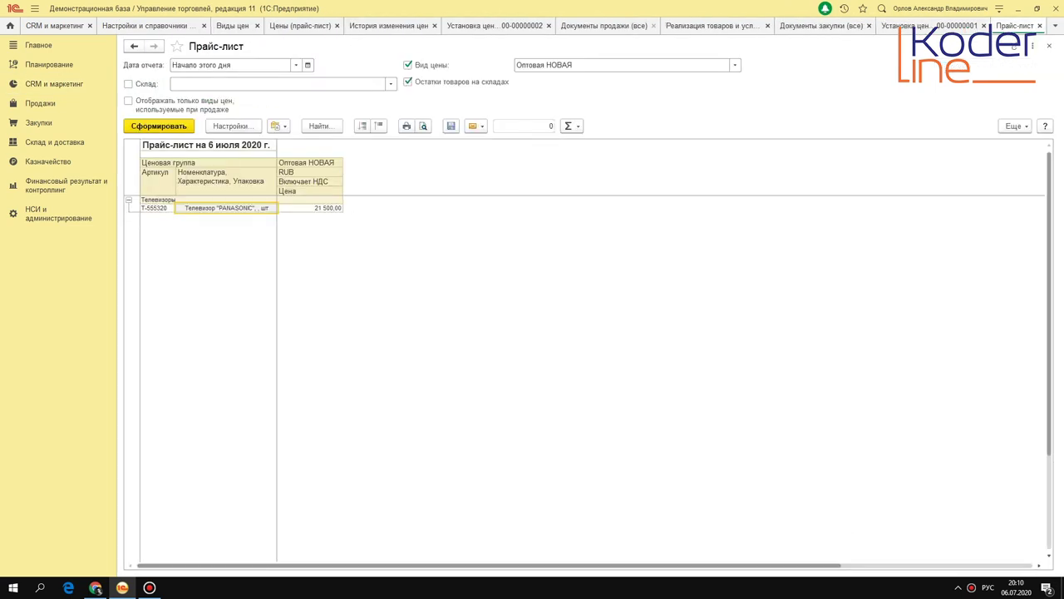